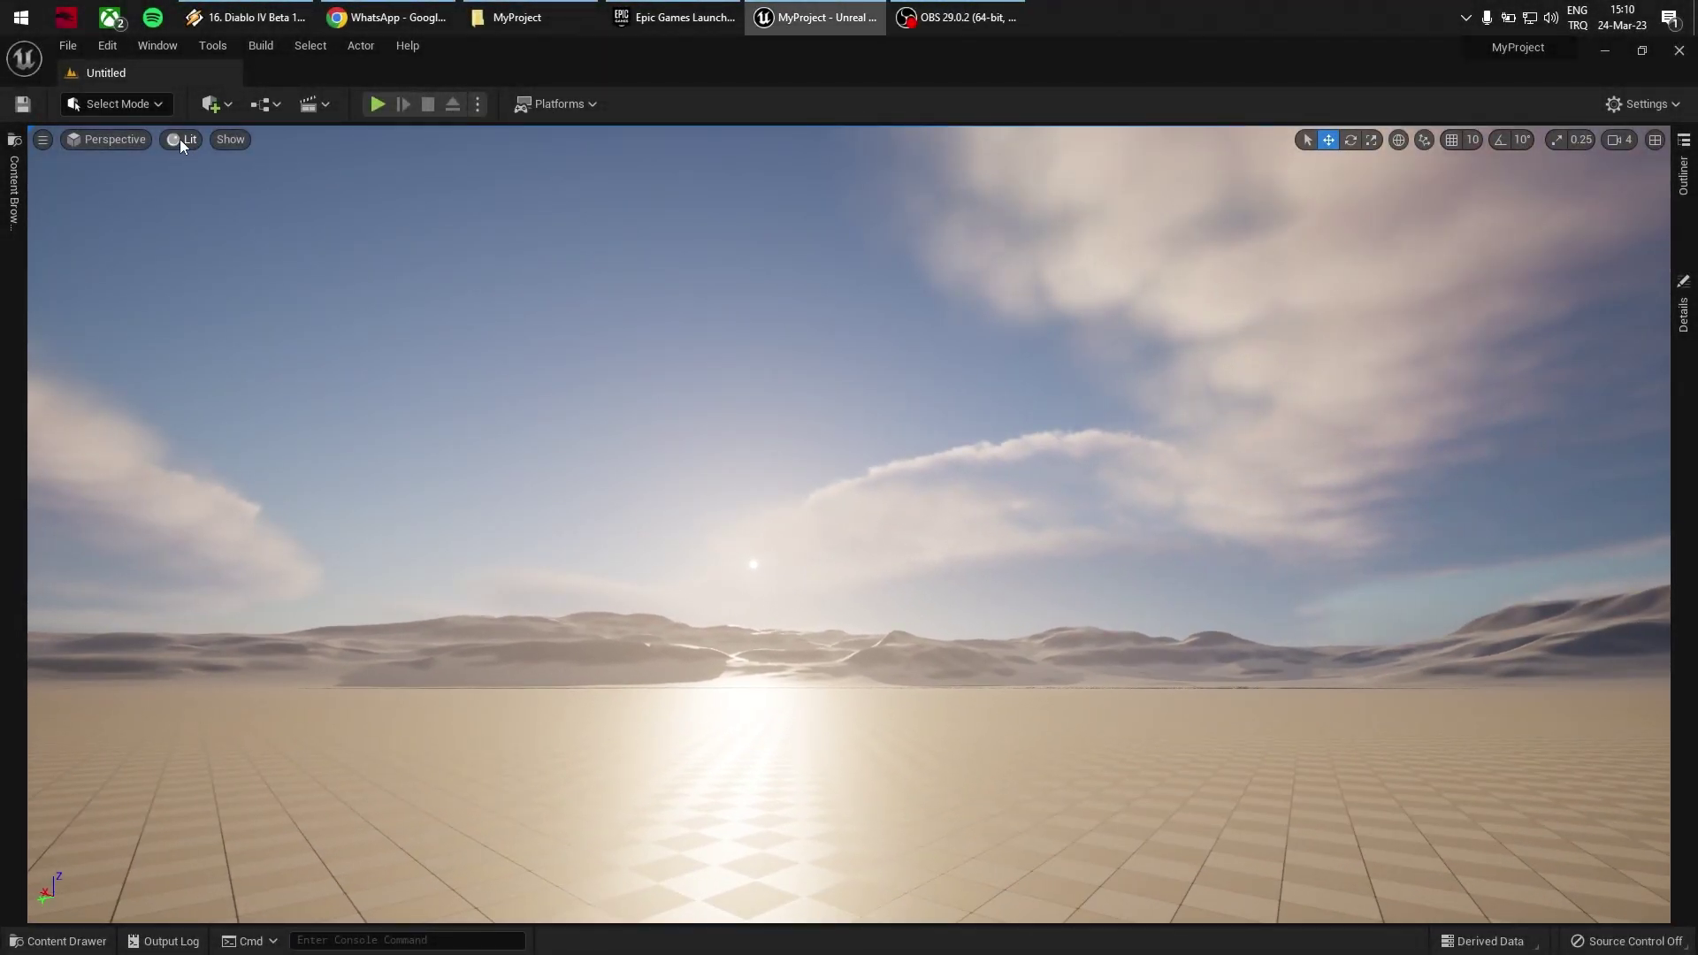
Step: Turn off the viewport's Game Settings exposure and set EV100 to about 0.1
left_click(181, 141)
left_click(241, 542)
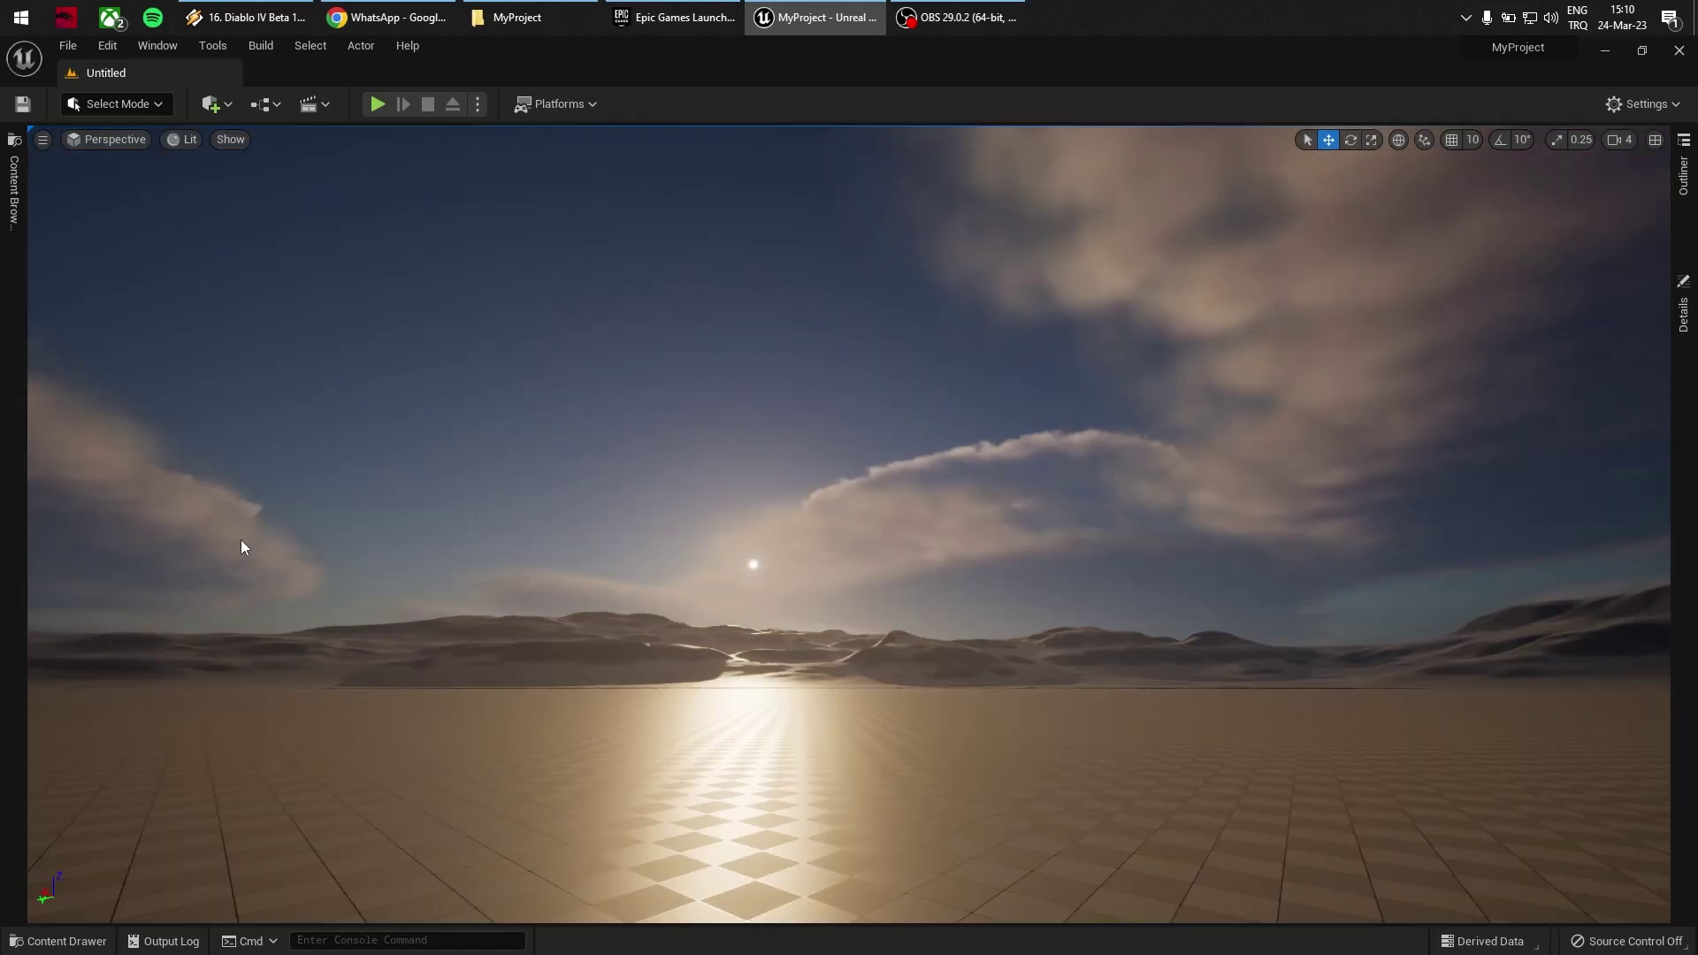
left_click(181, 139)
left_click_drag(310, 561, 297, 561)
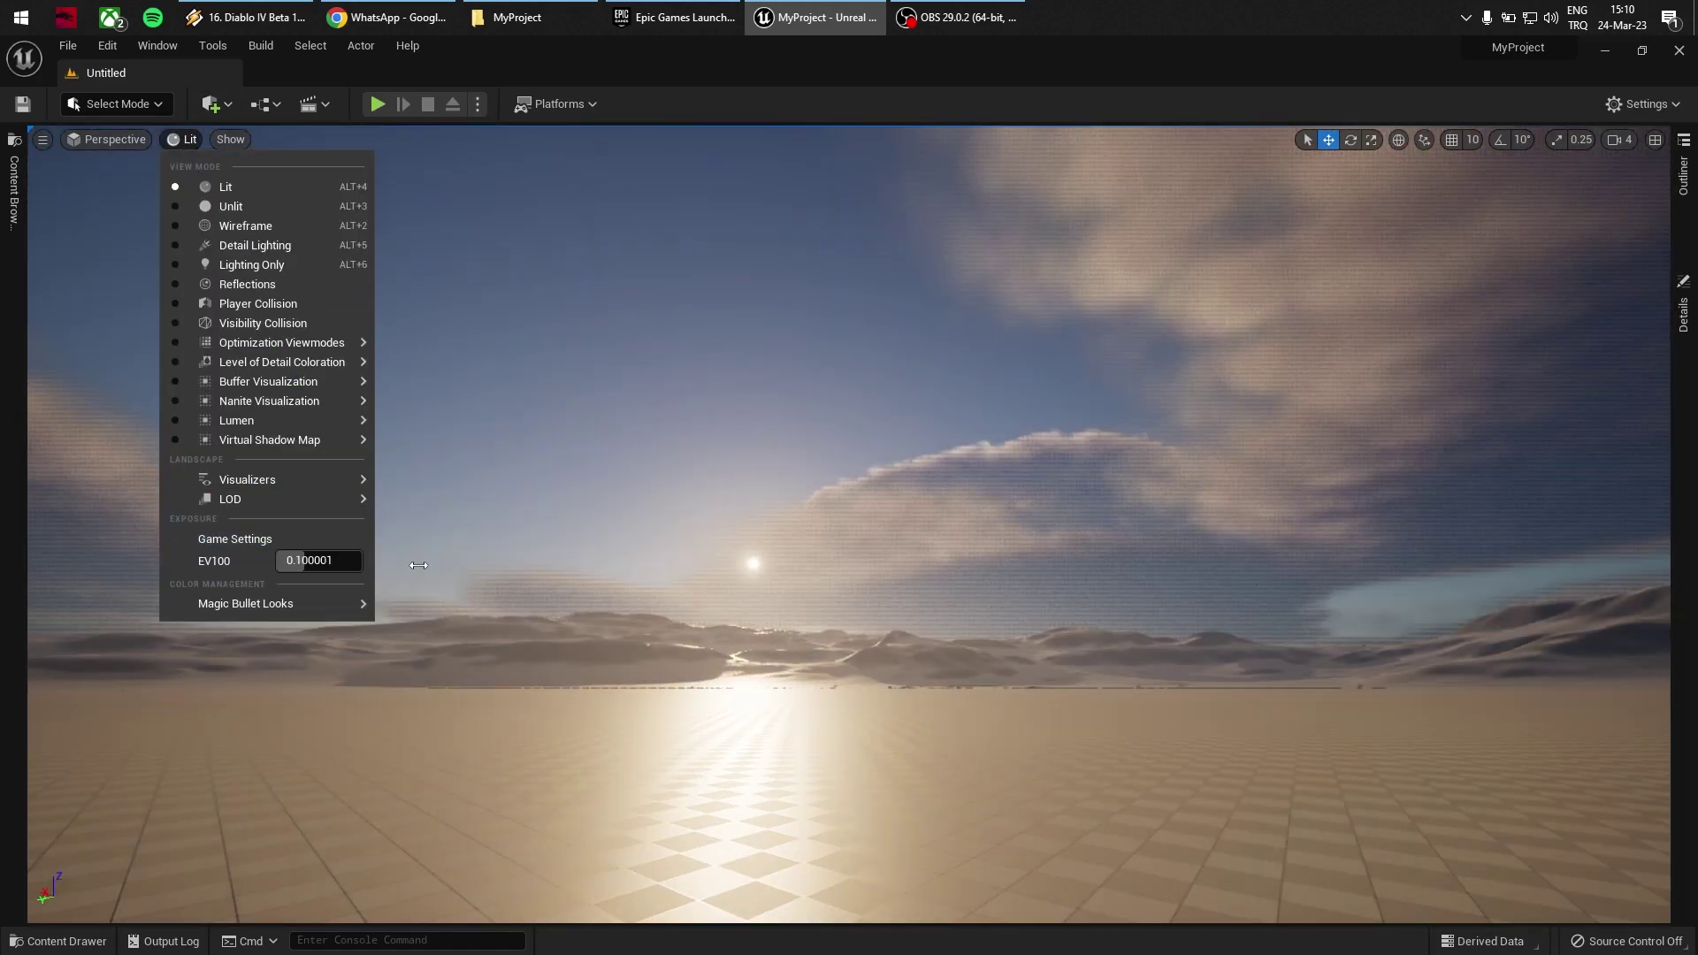
right_click_drag(922, 598, 902, 590)
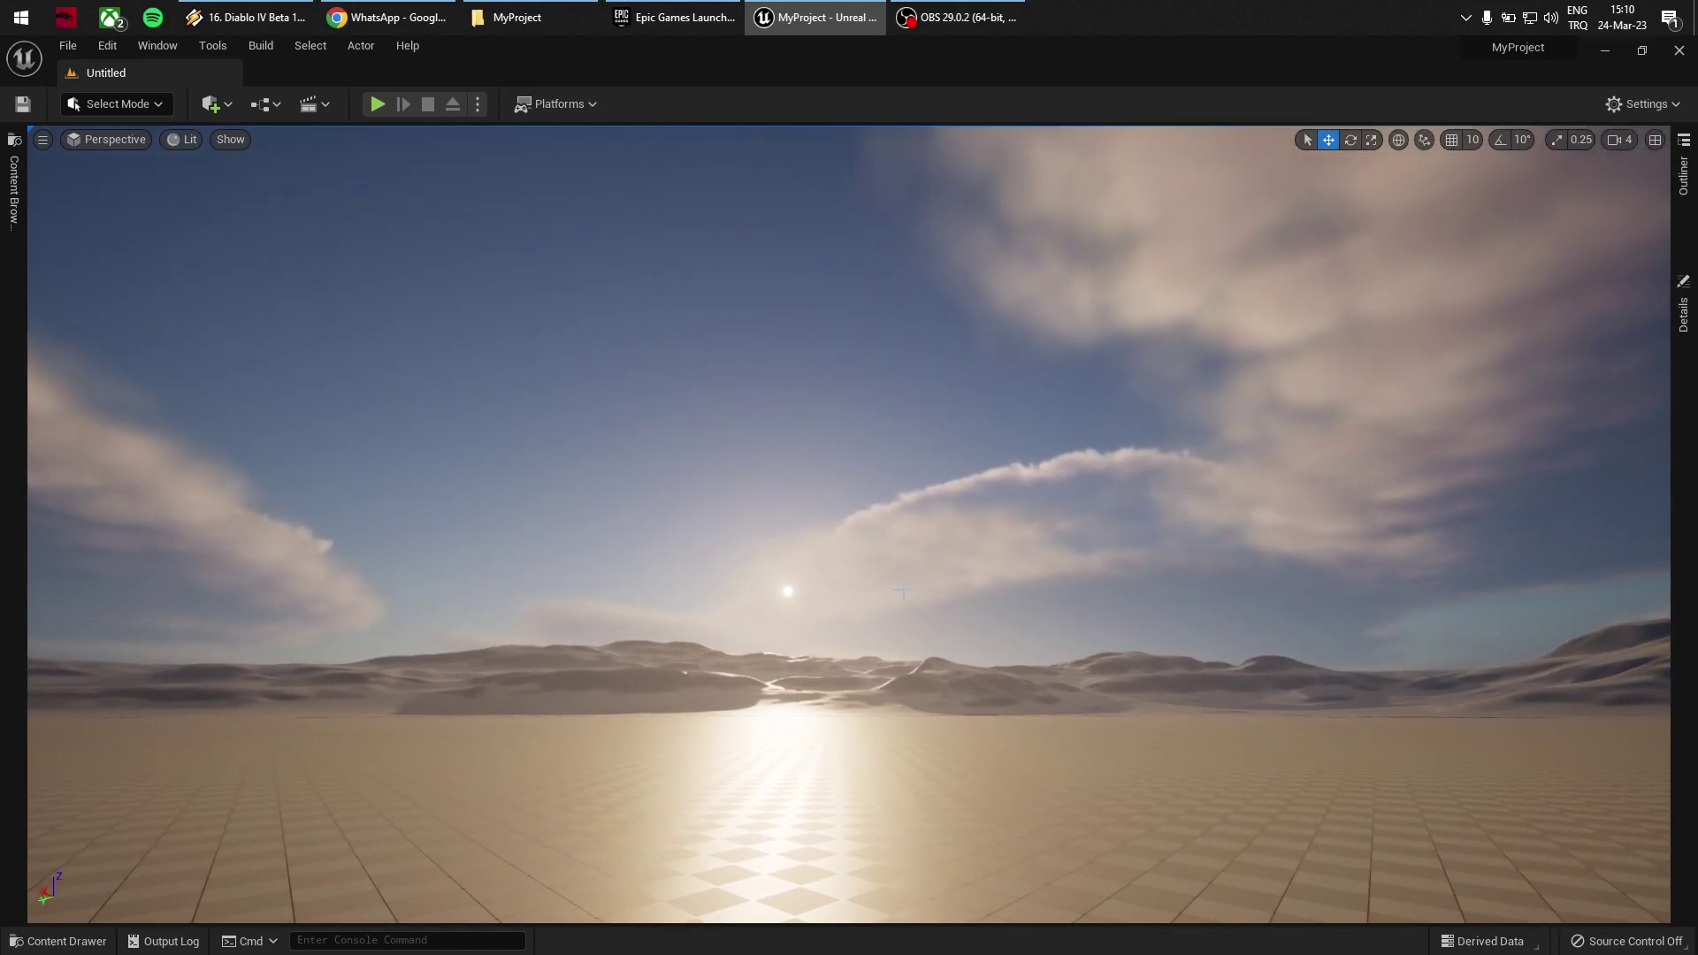
Step: Dock and resize the Content Browser, and place SM_Skybox_Mesh from SkyboxPack_VII's Meshes folder into the level
left_click(9, 184)
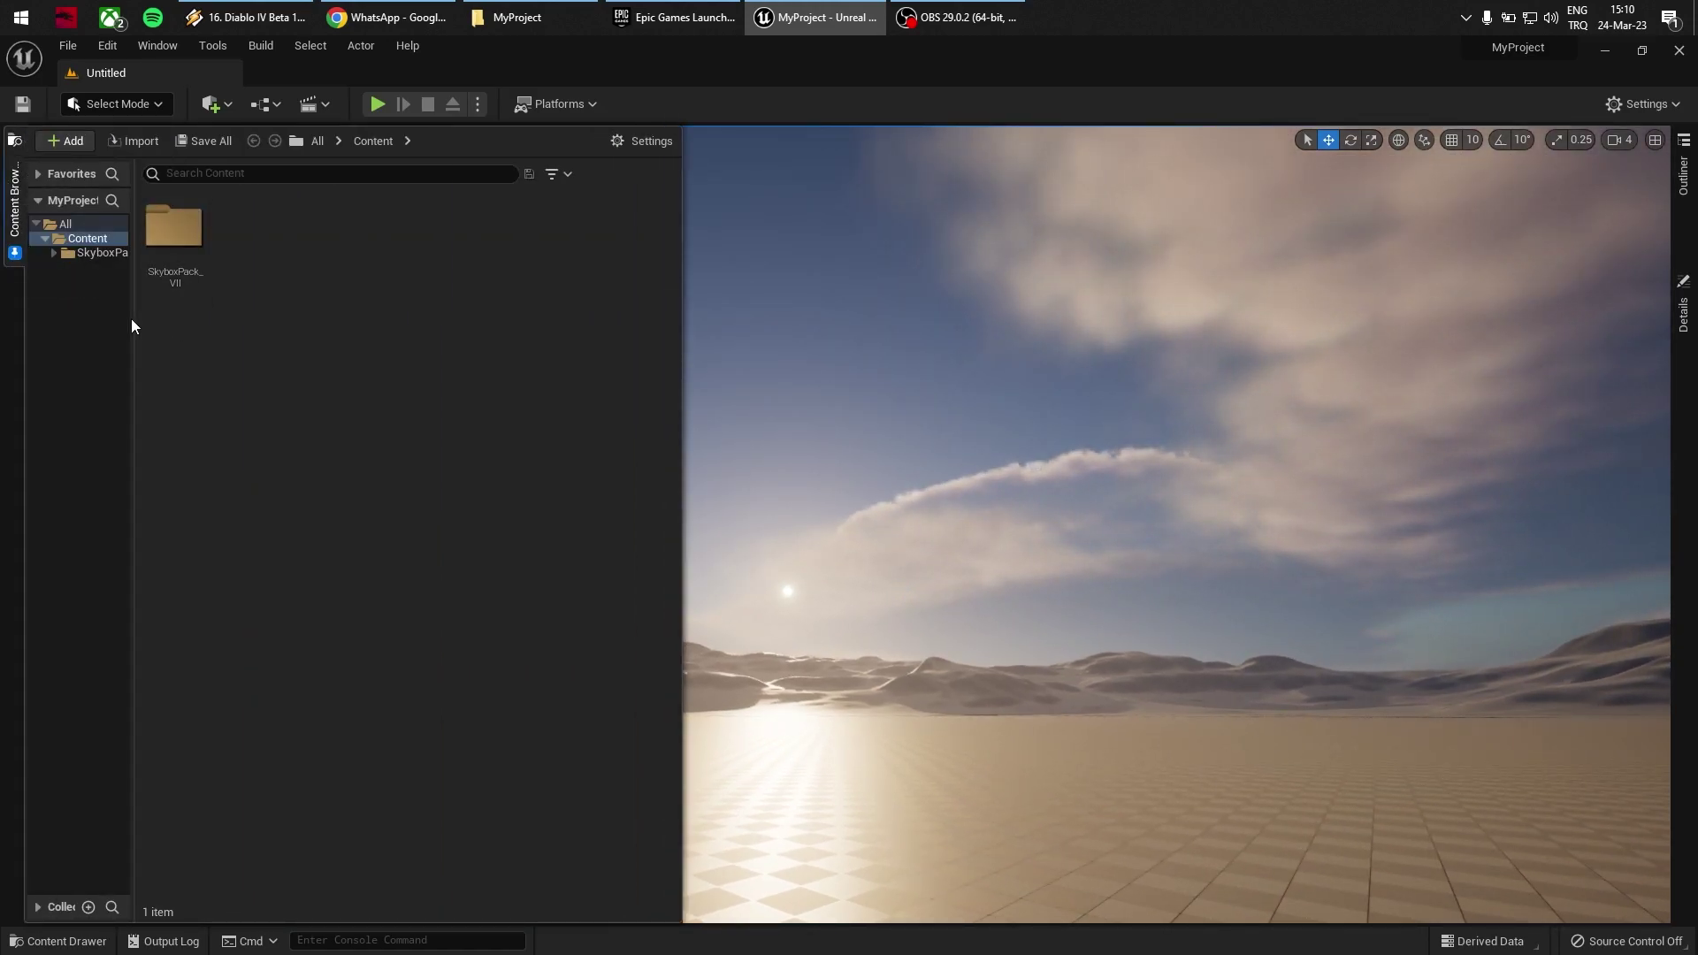
left_click_drag(133, 316, 181, 331)
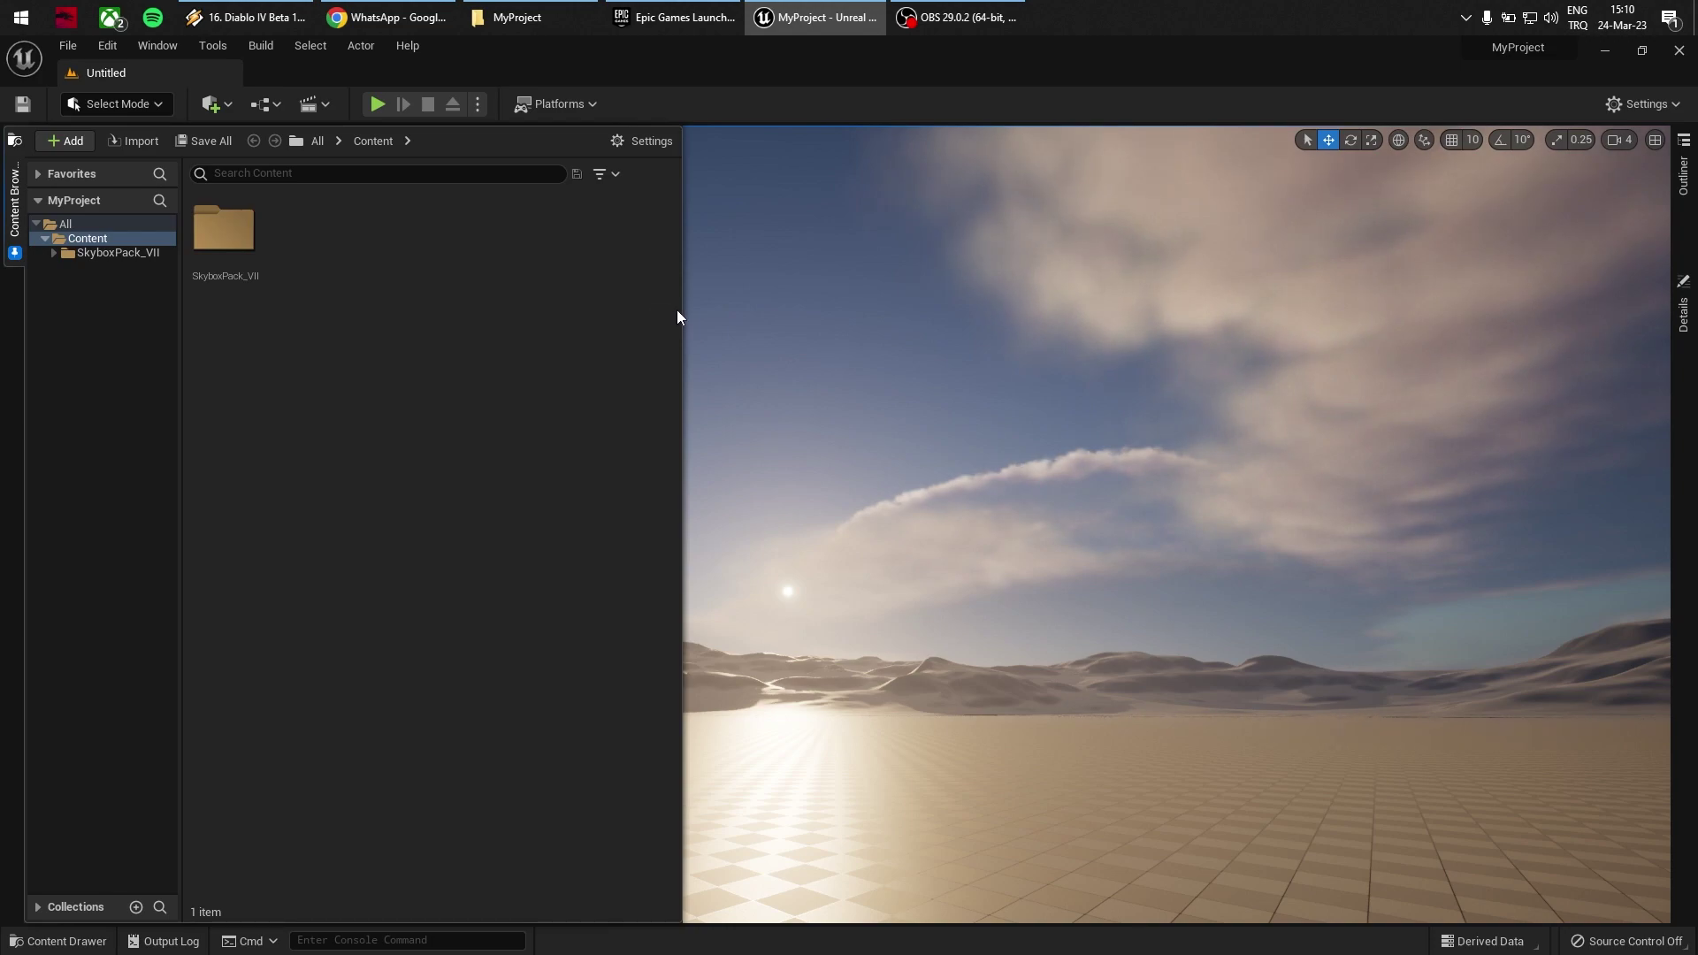
left_click_drag(683, 311, 575, 299)
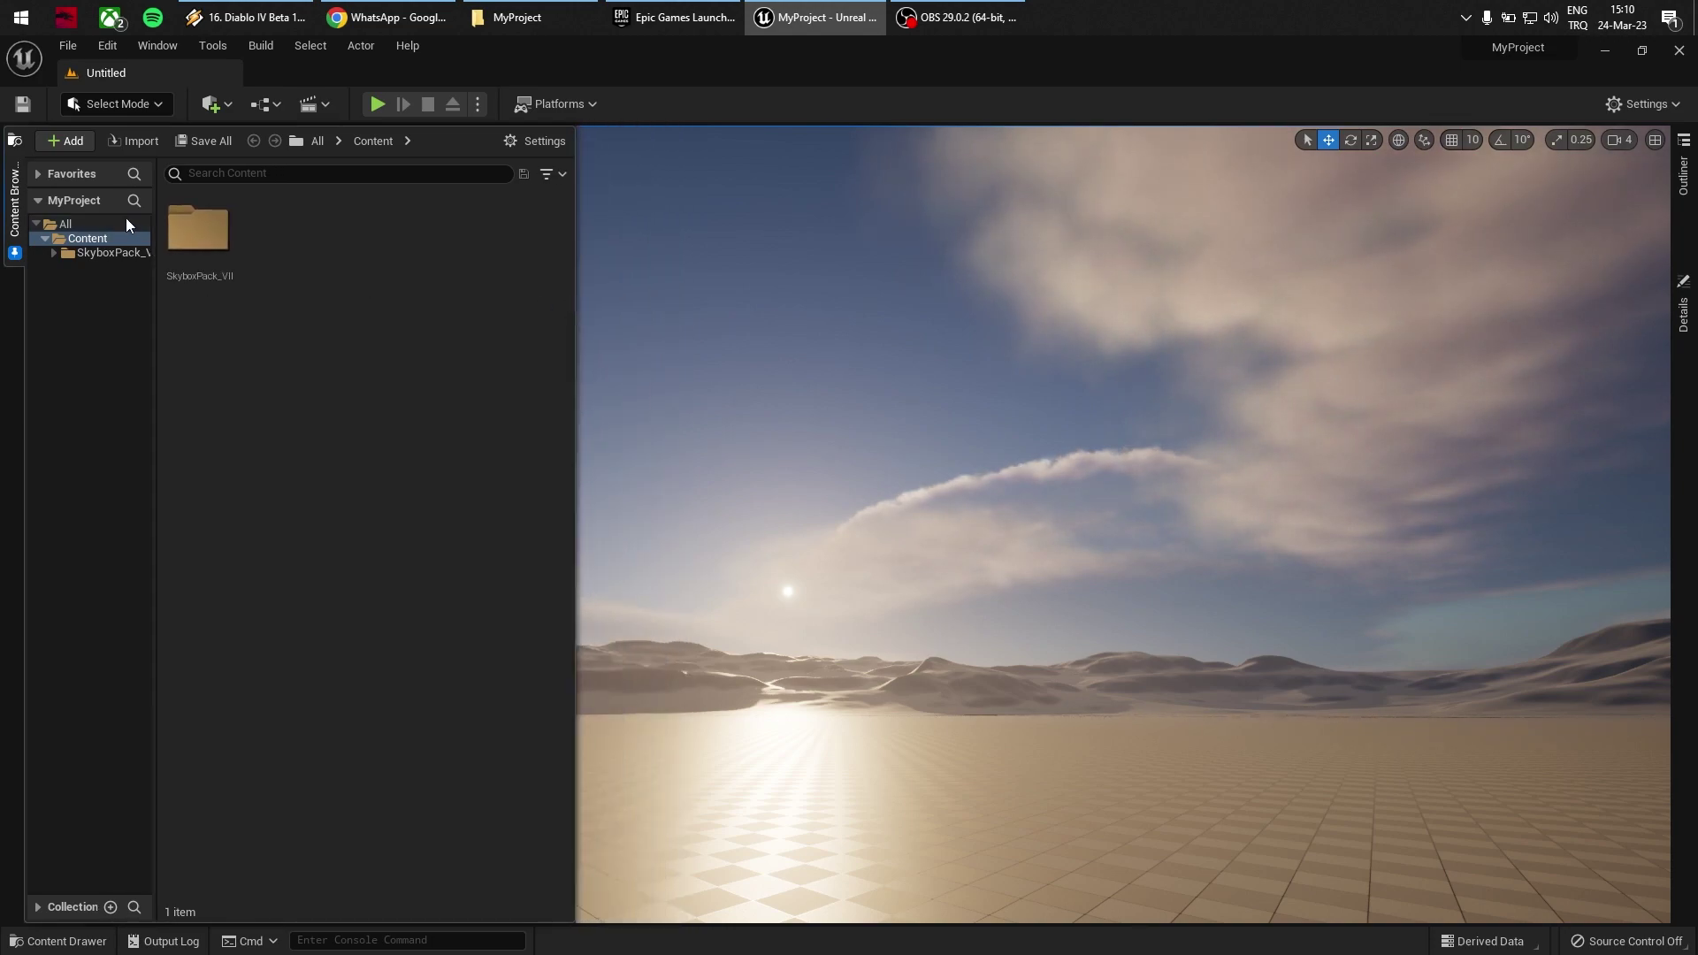
double_click(186, 235)
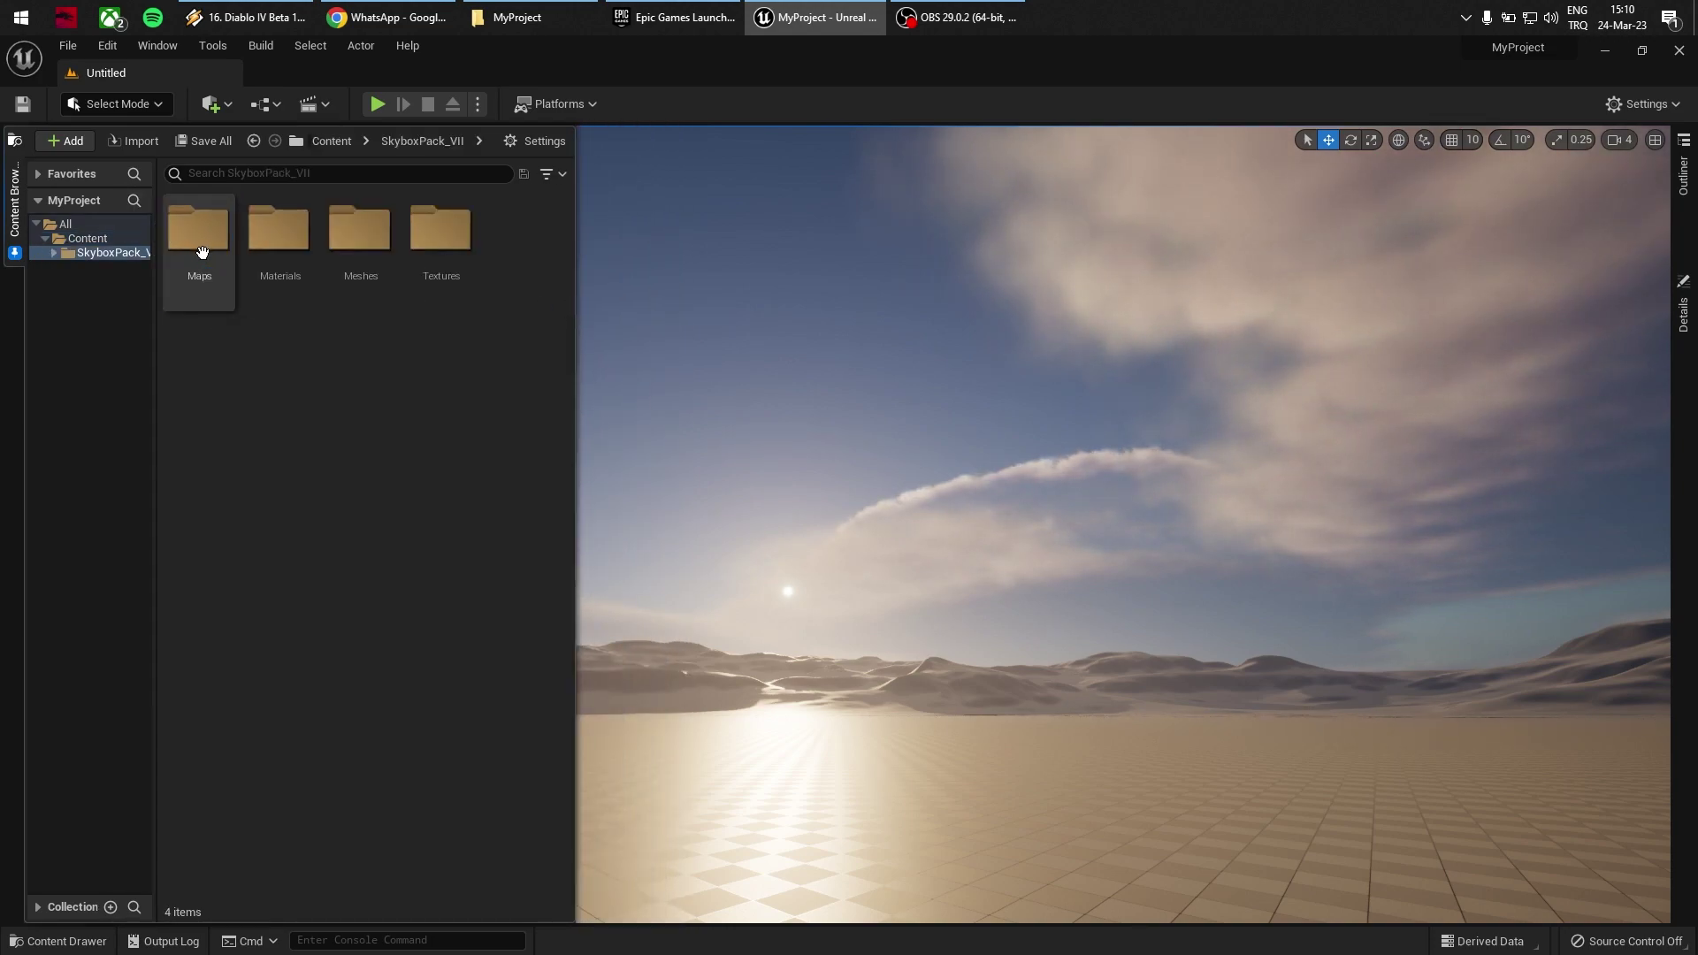
double_click(375, 252)
left_click_drag(203, 243, 984, 753)
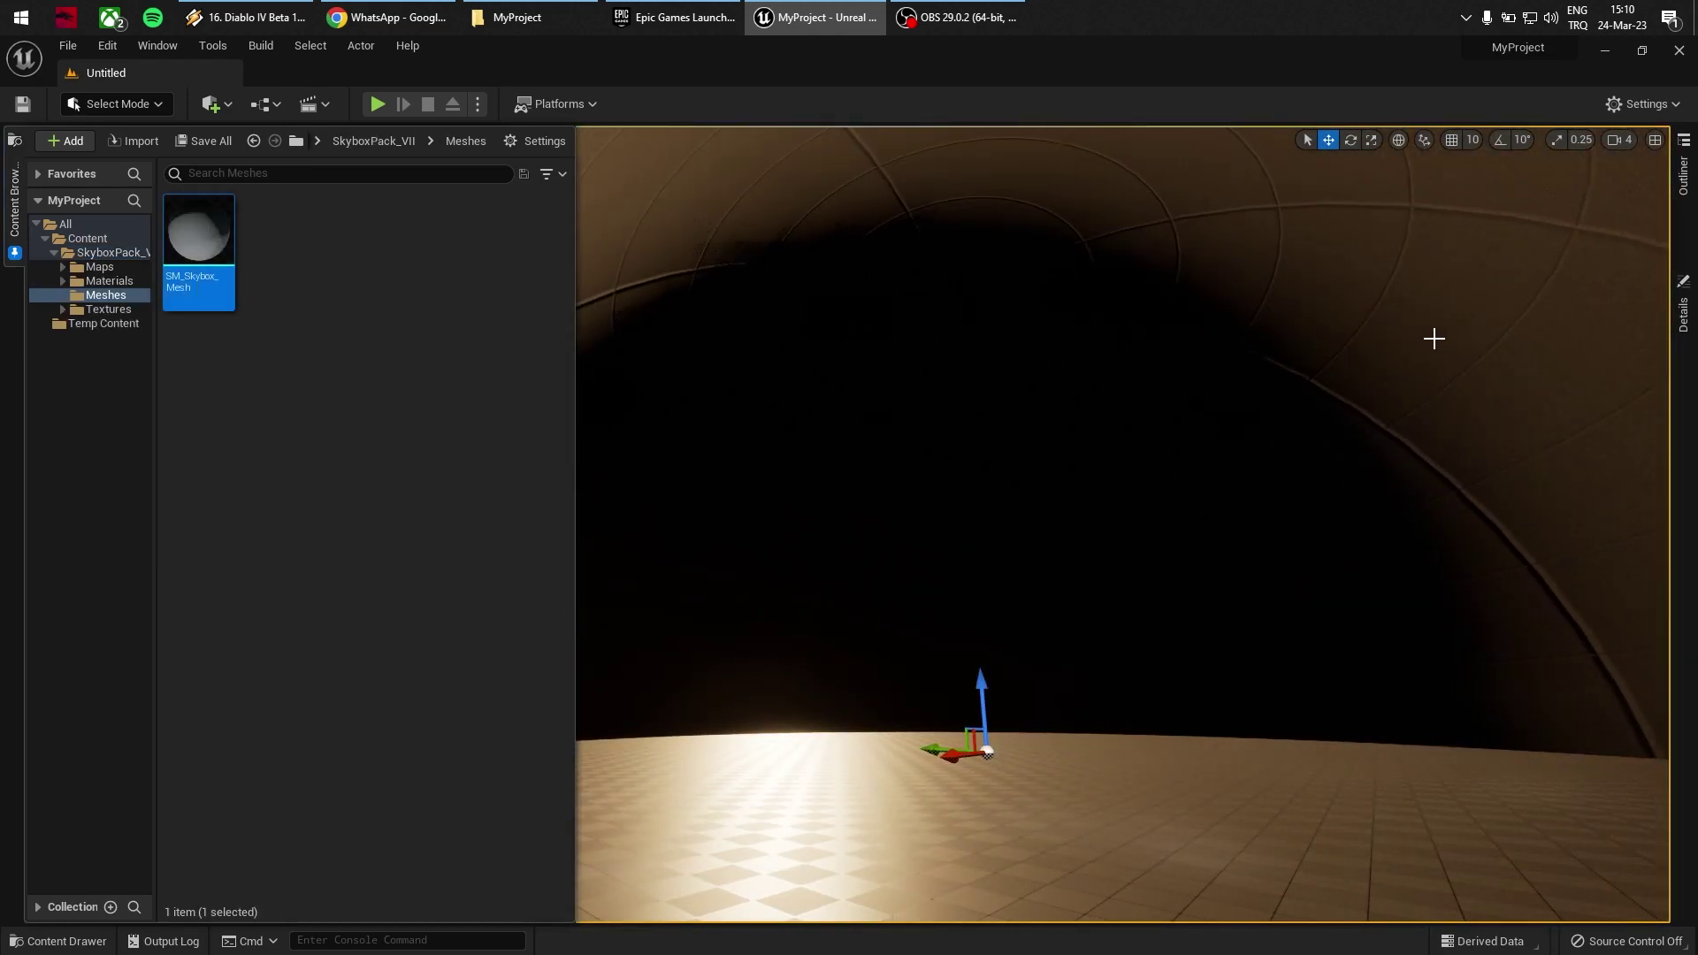
Step: Set the skybox mesh's uniform scale to 2000
left_click(1679, 329)
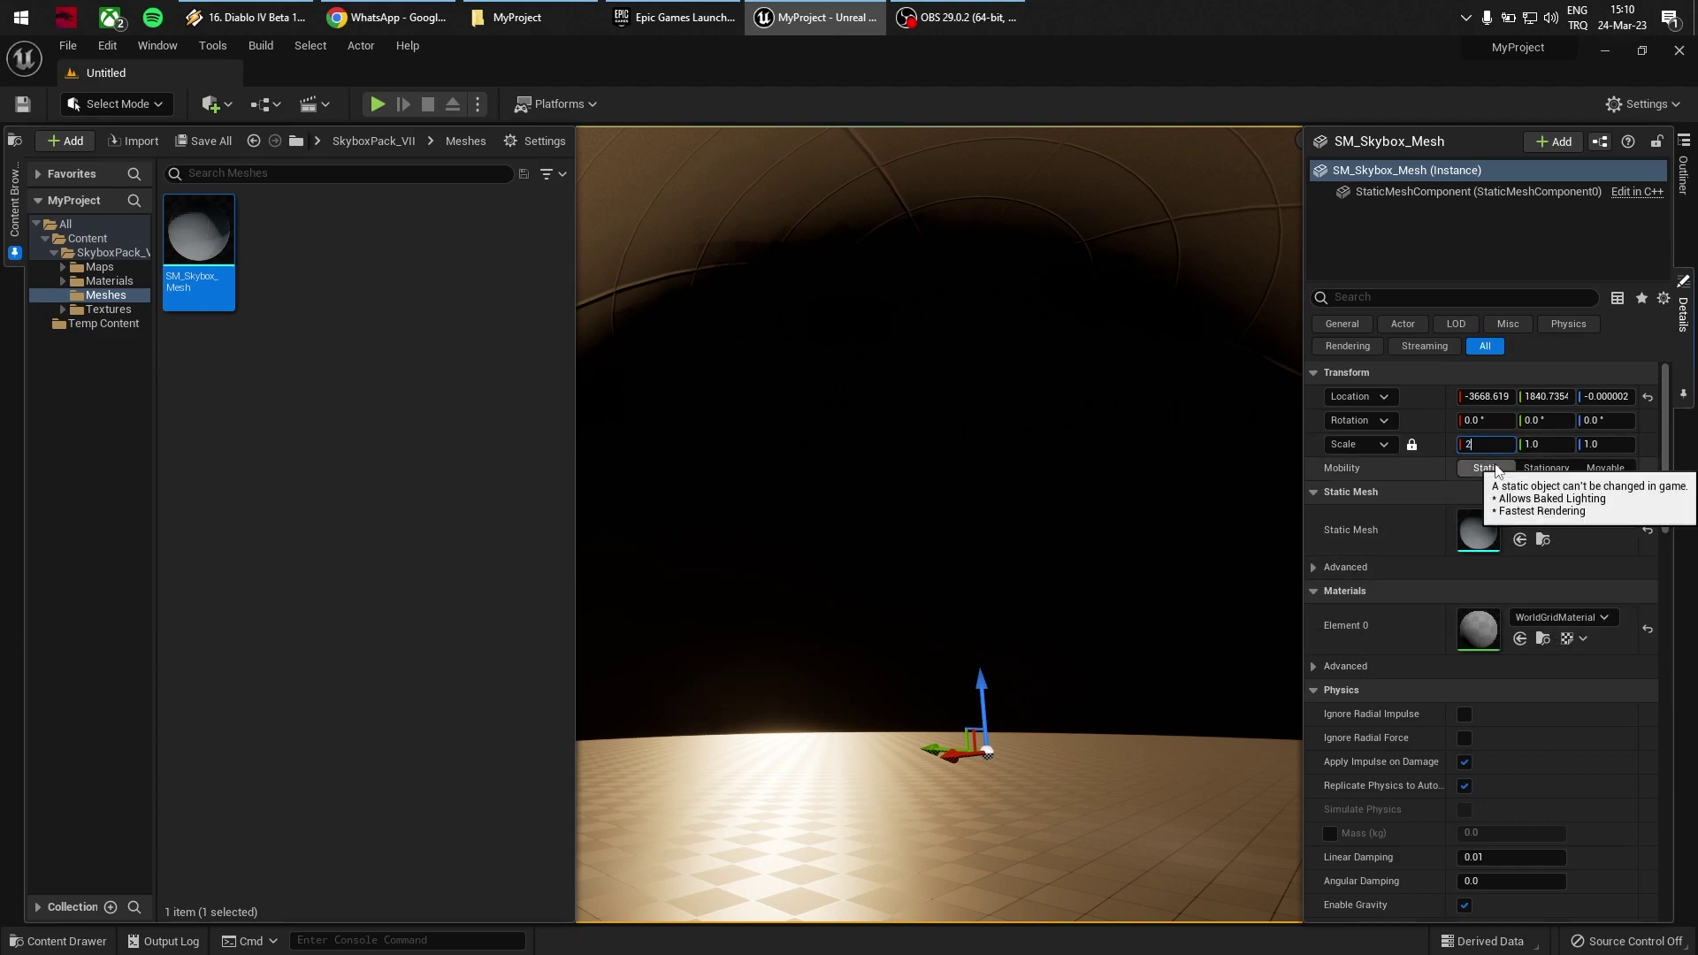
key("Return")
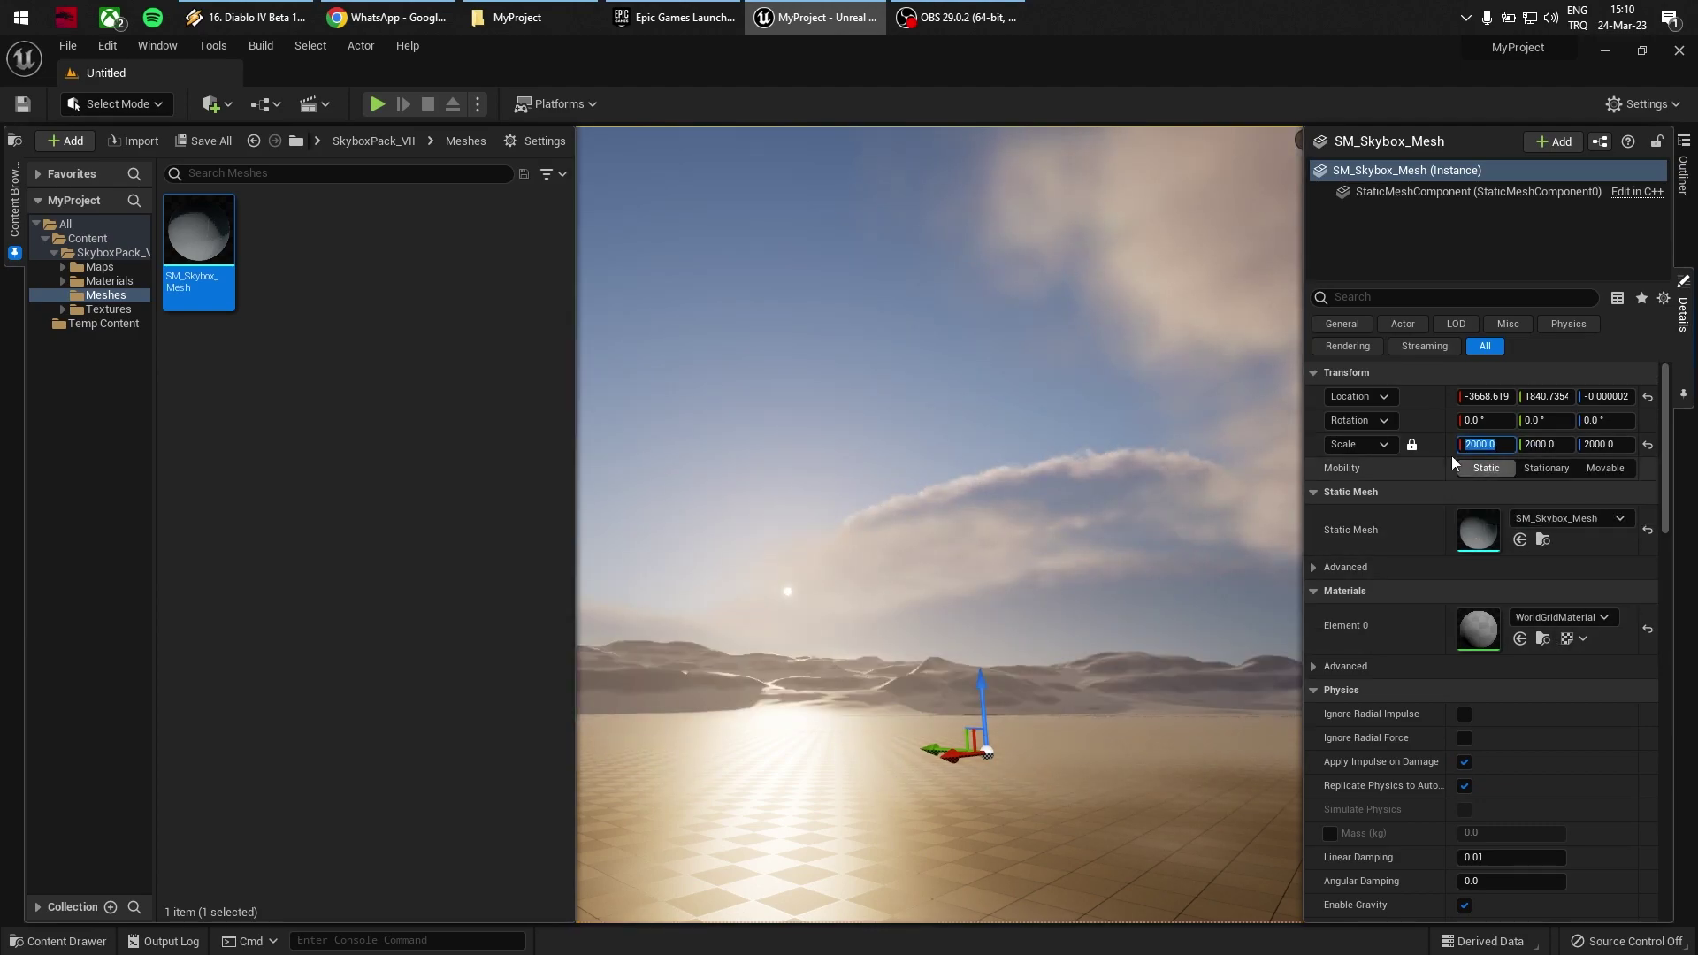
mouse_move(948, 483)
right_mouse_down()
mouse_move(980, 490)
mouse_move(958, 478)
right_mouse_up()
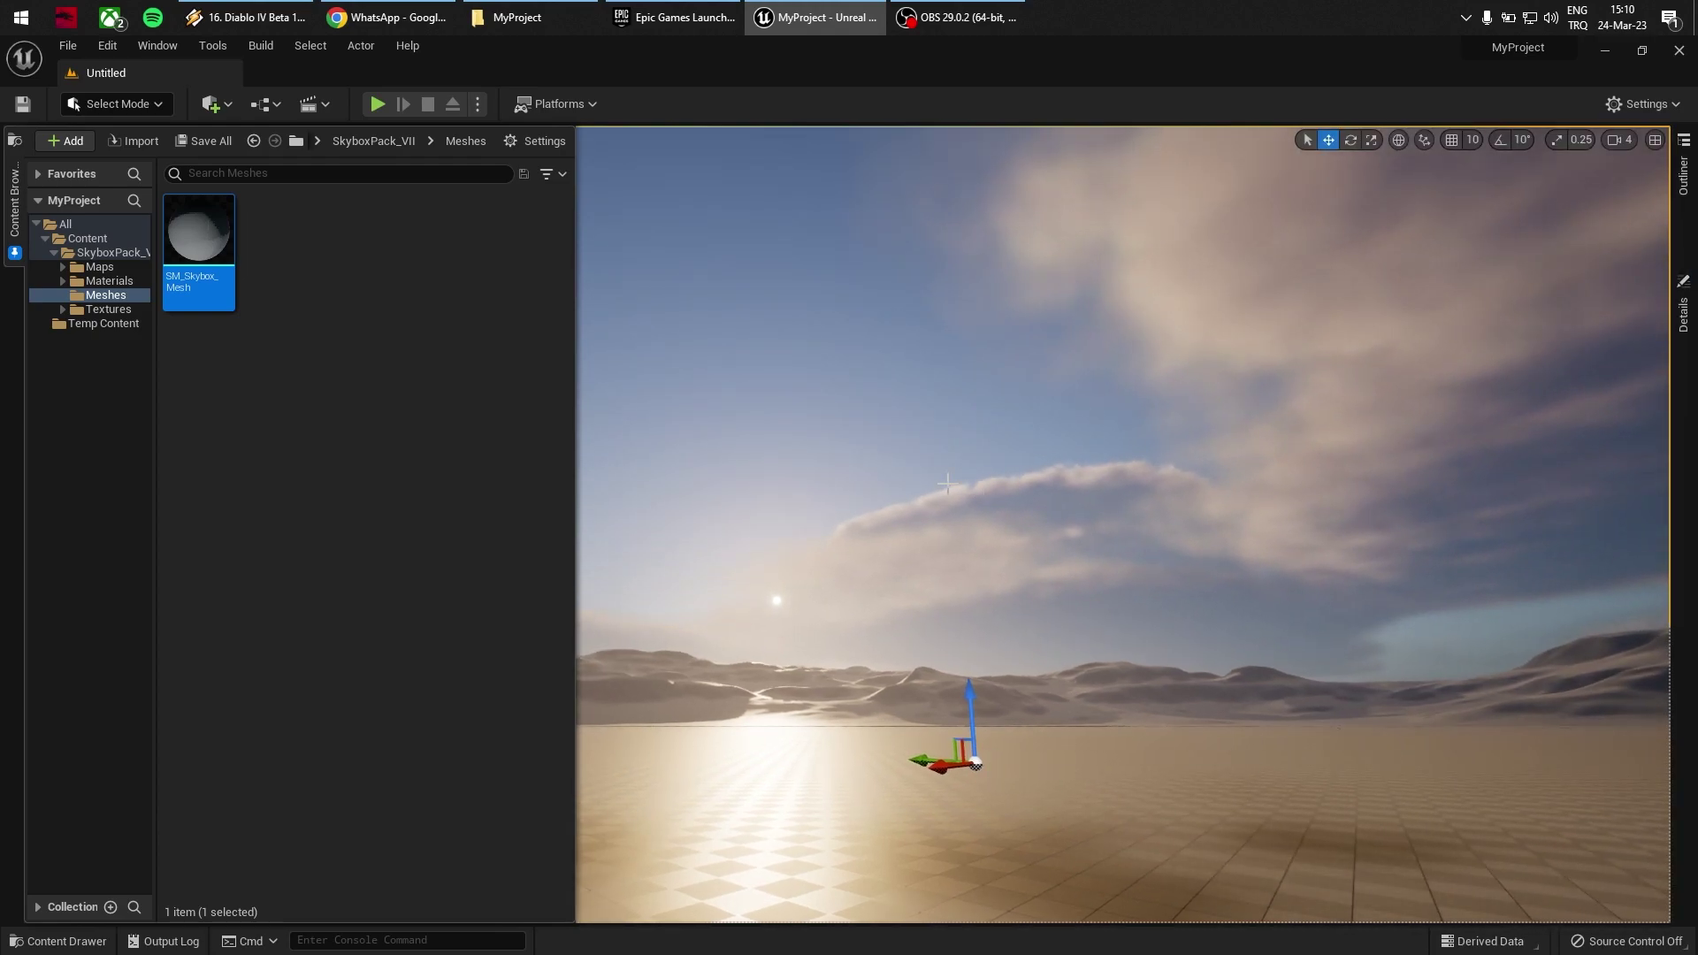
Step: Apply the M_Flowmap_Inst_06 material from SkyboxPack_VII's Materials/Instances folder to the skybox mesh
left_click(125, 281)
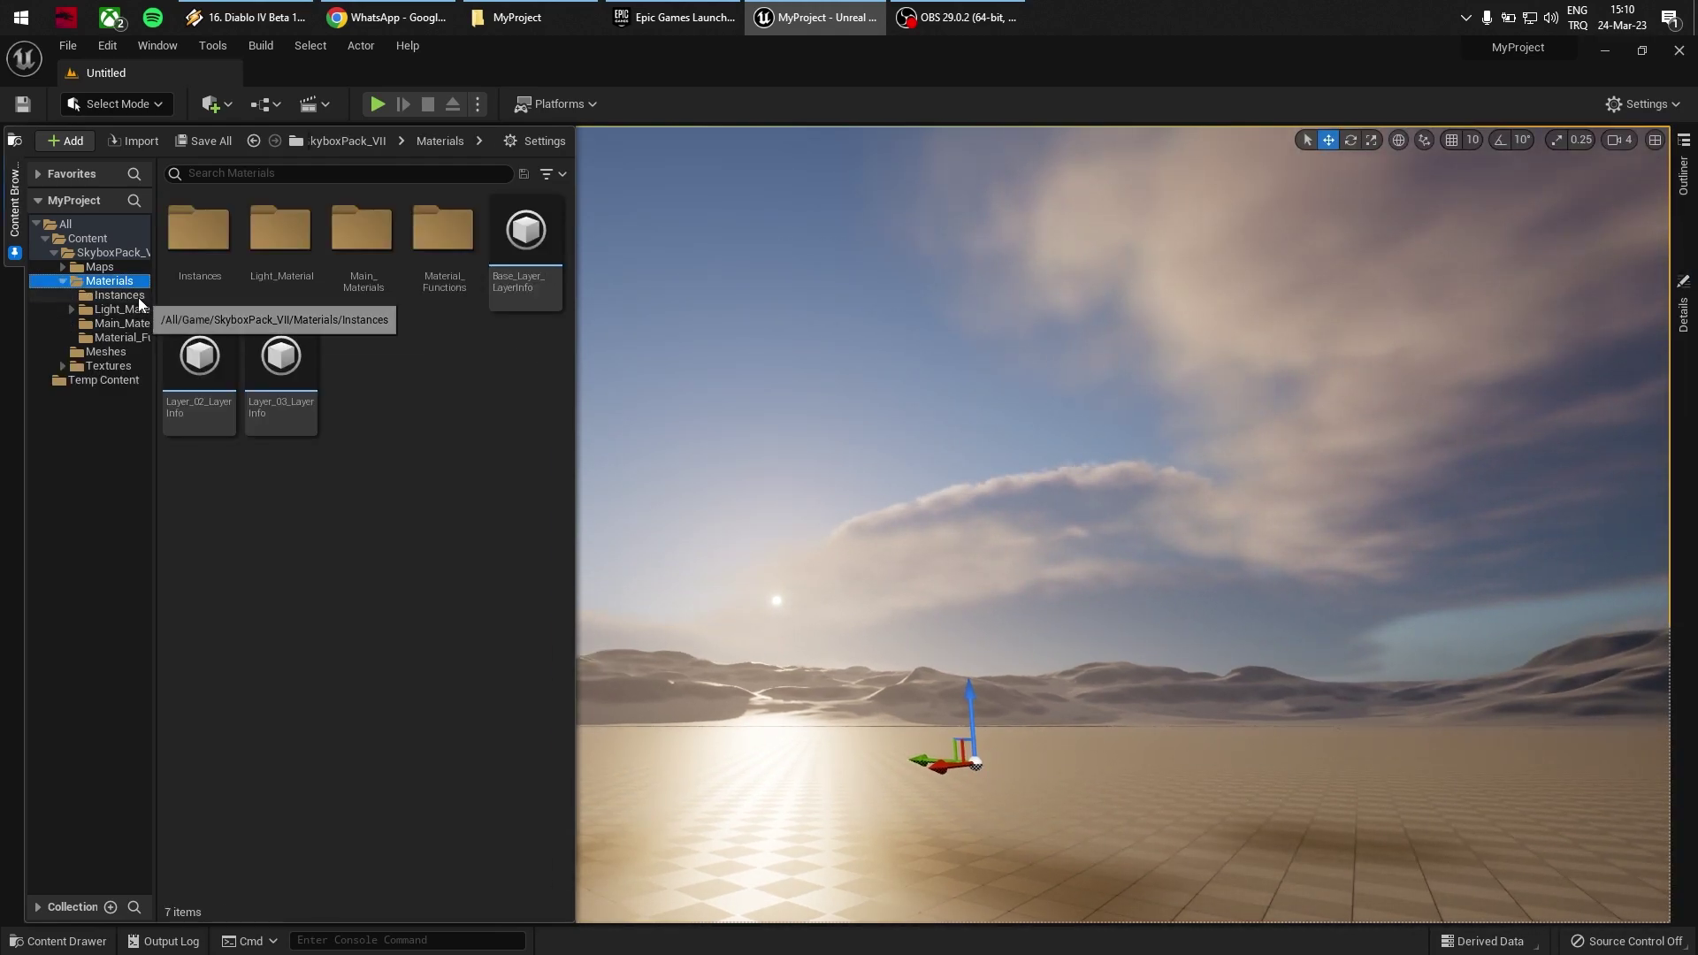
left_click(141, 299)
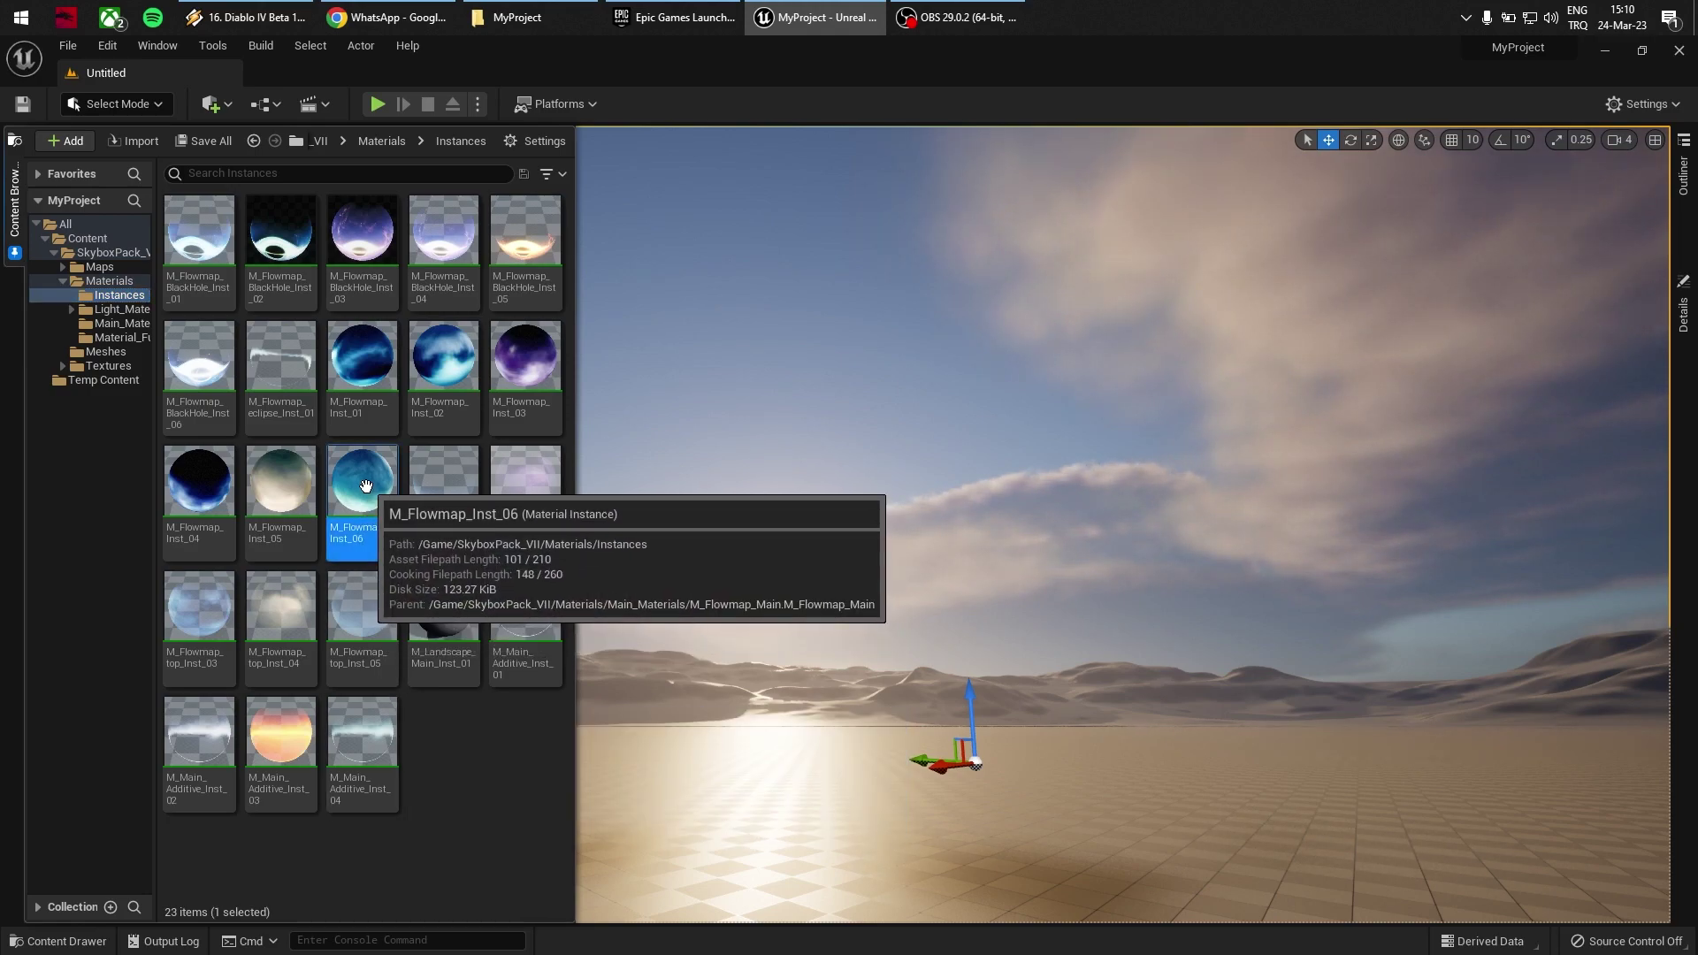
left_click_drag(375, 516, 1262, 438)
Step: Set the skybox mesh's uniform scale to 20
left_click(1683, 317)
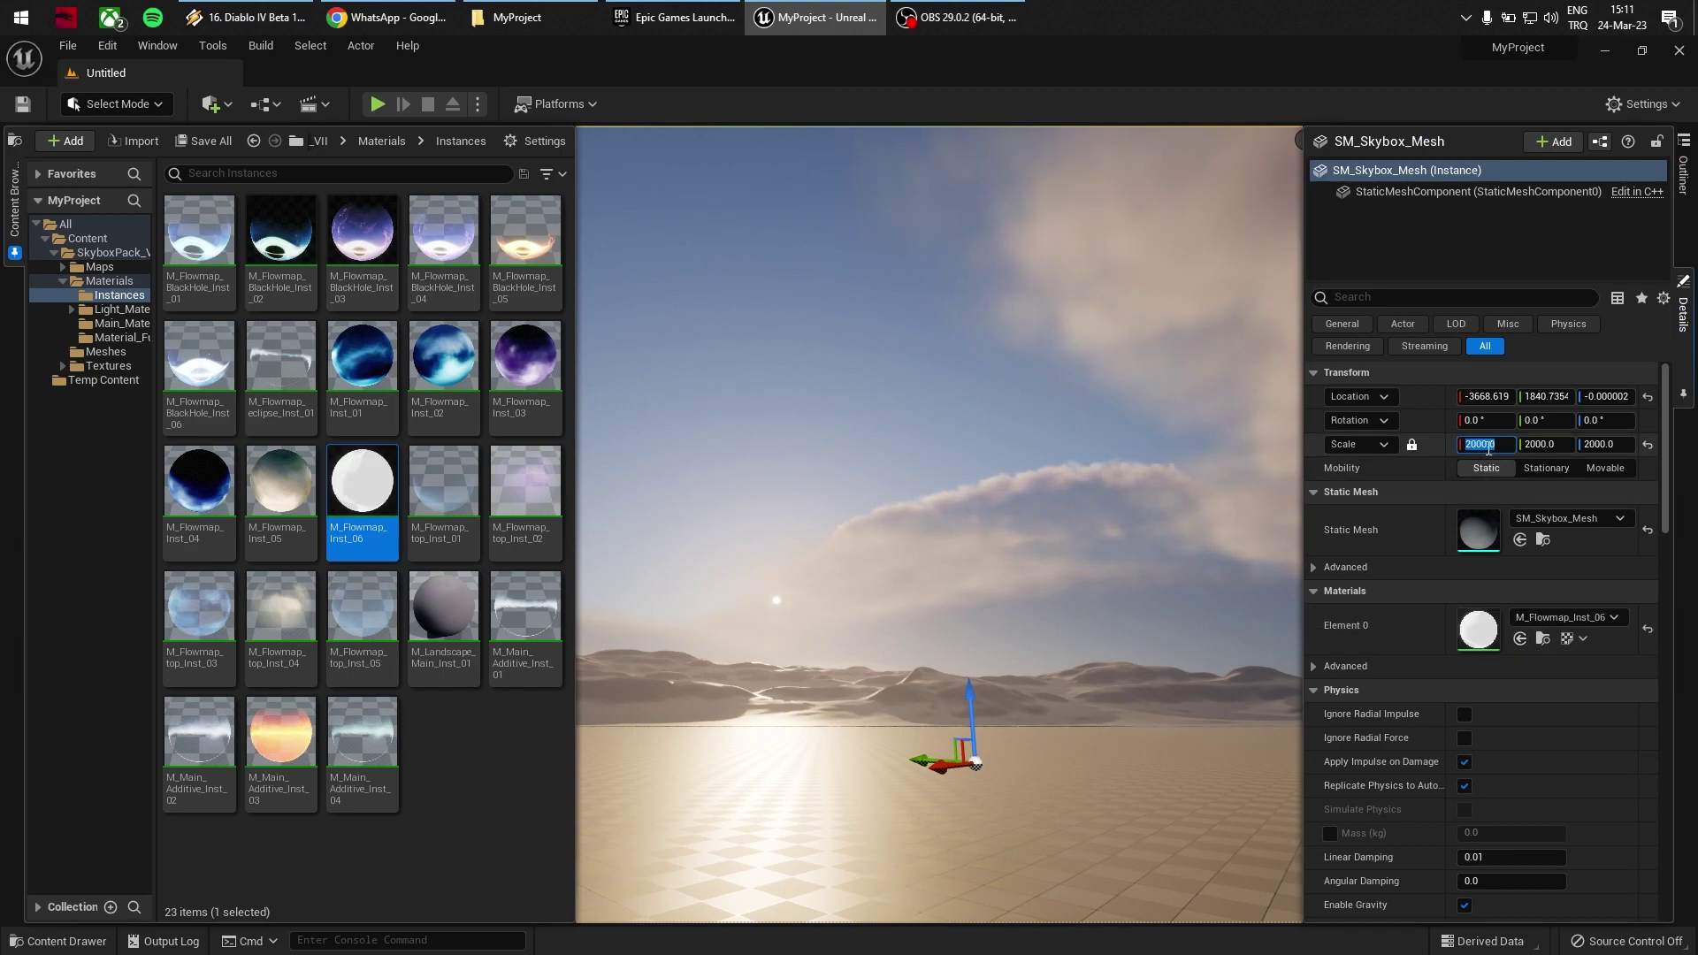
key("Return")
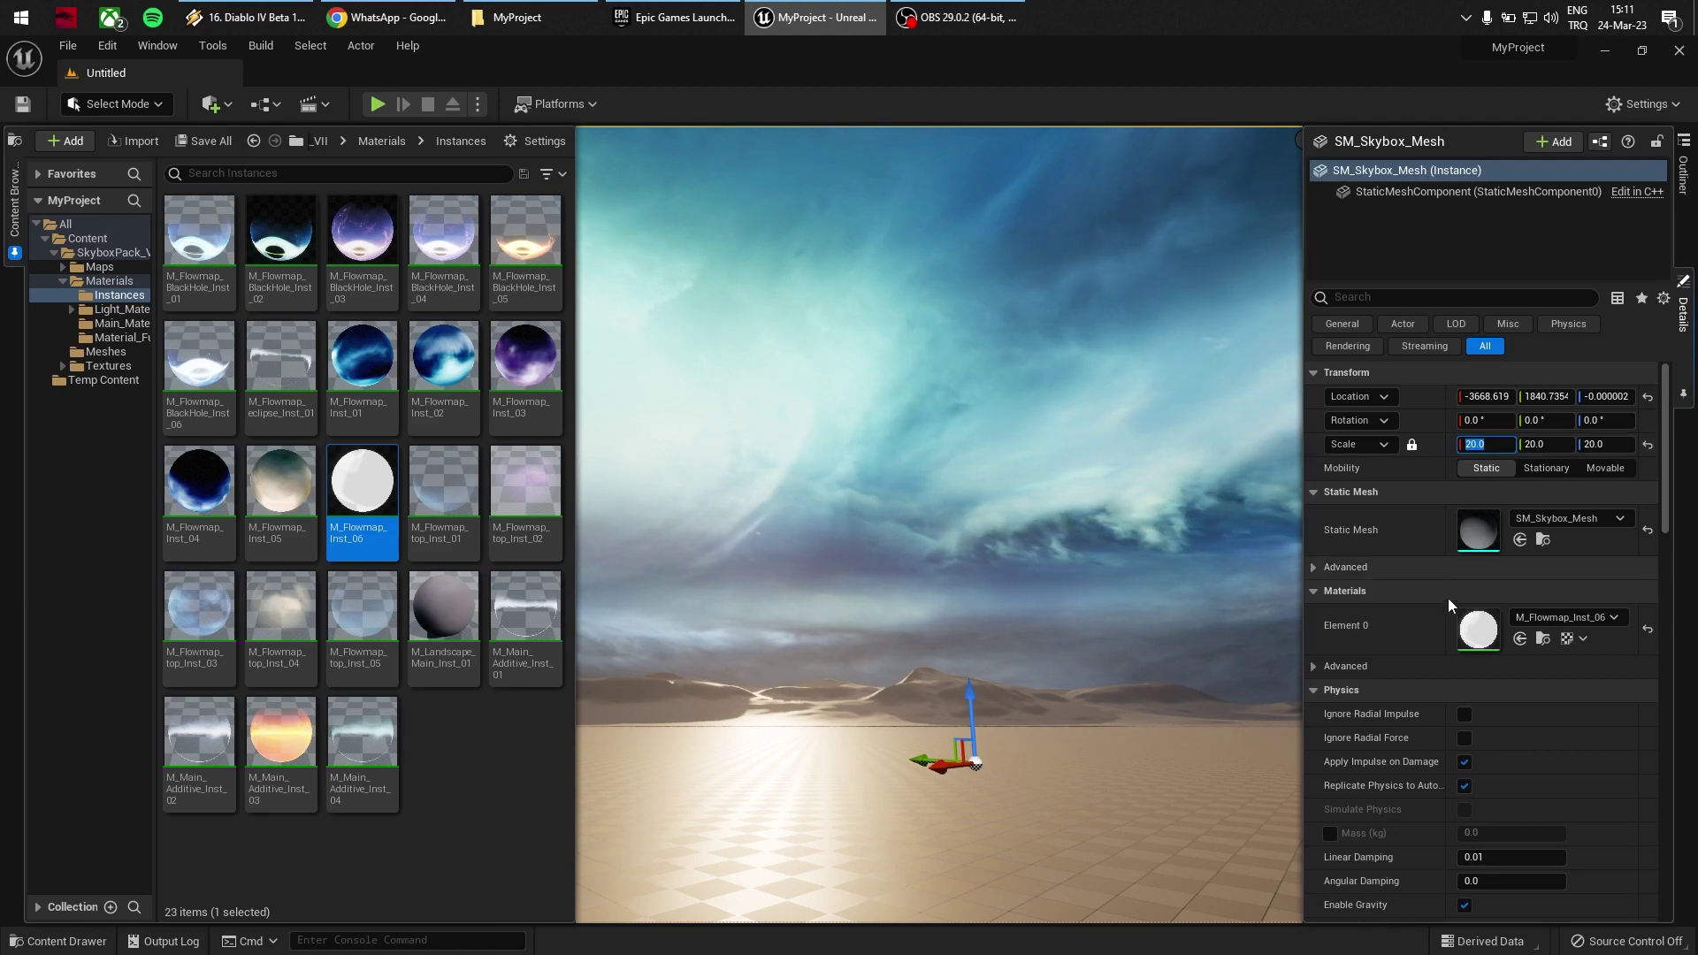
left_click(1058, 590)
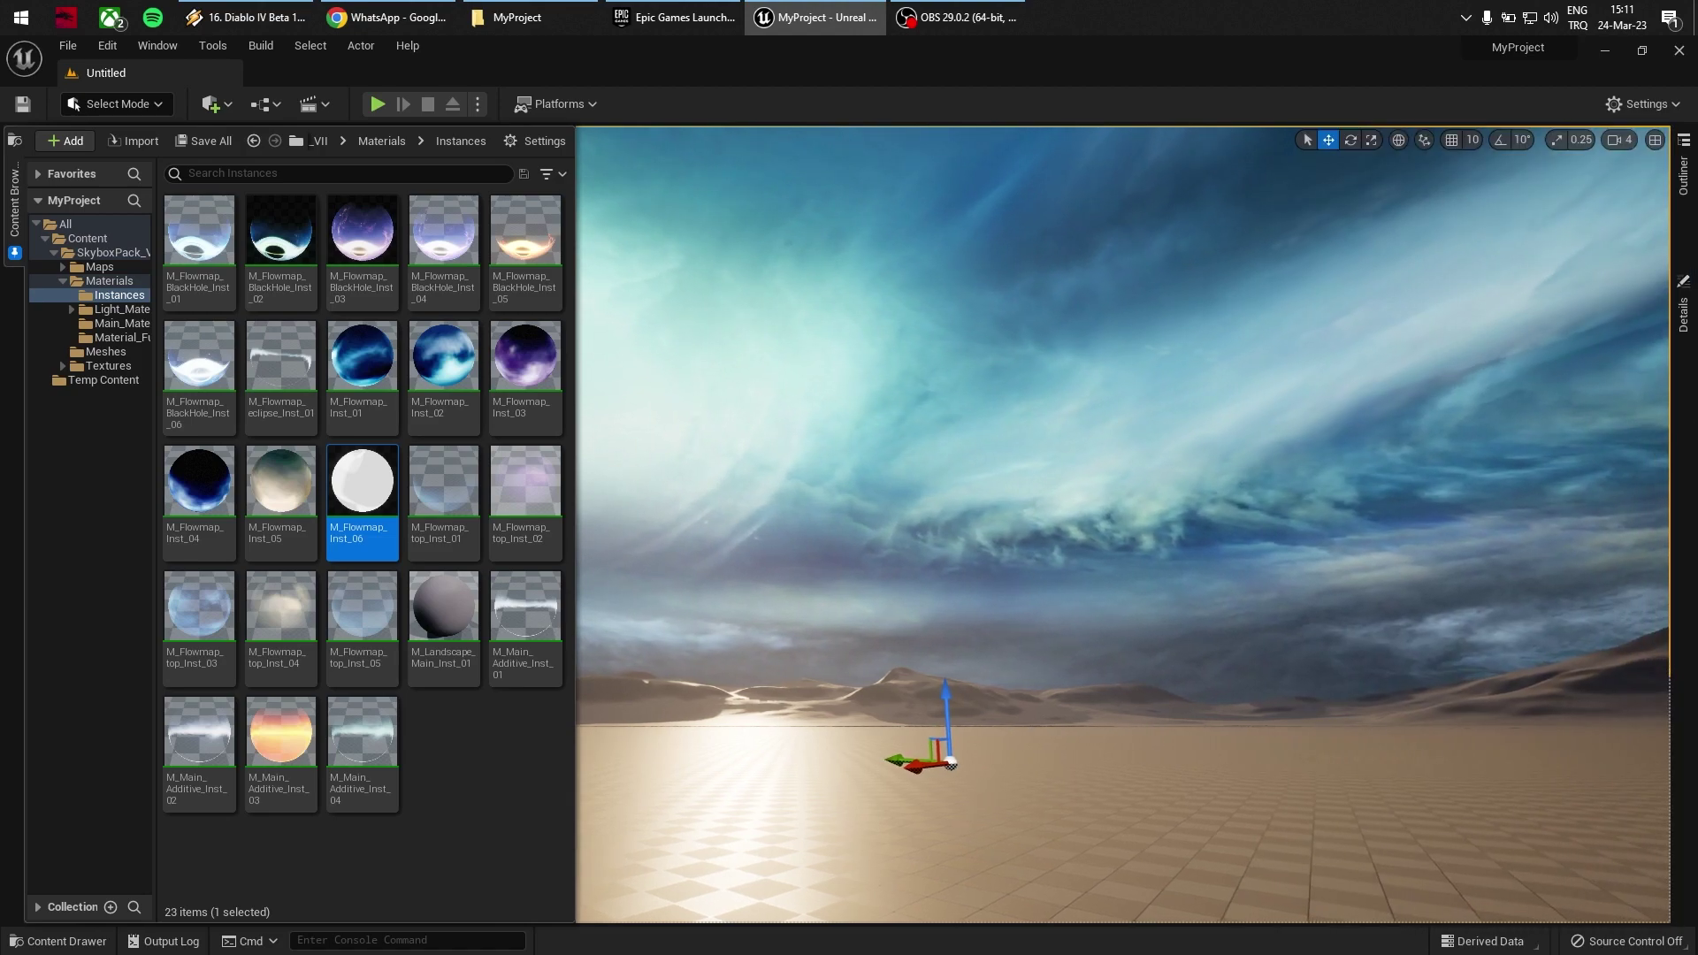
Step: Collapse the Content Browser and rotate the skybox mesh about -2.4° around its Z axis
left_click(14, 253)
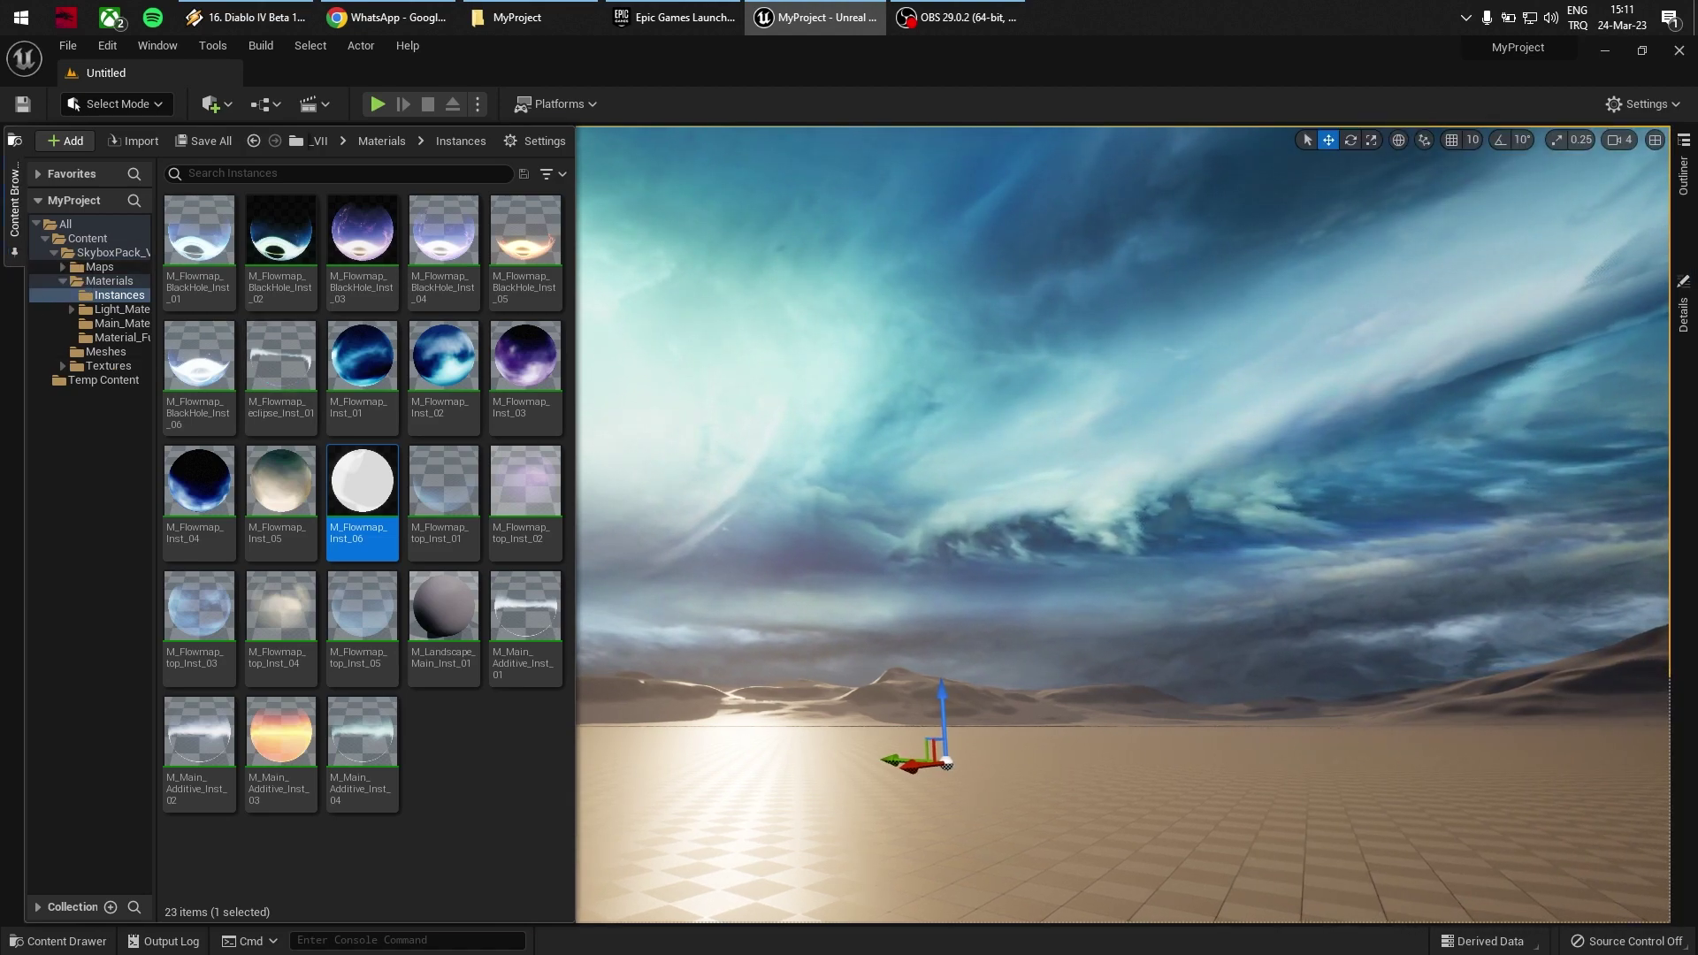
right_click_drag(973, 530, 1032, 629)
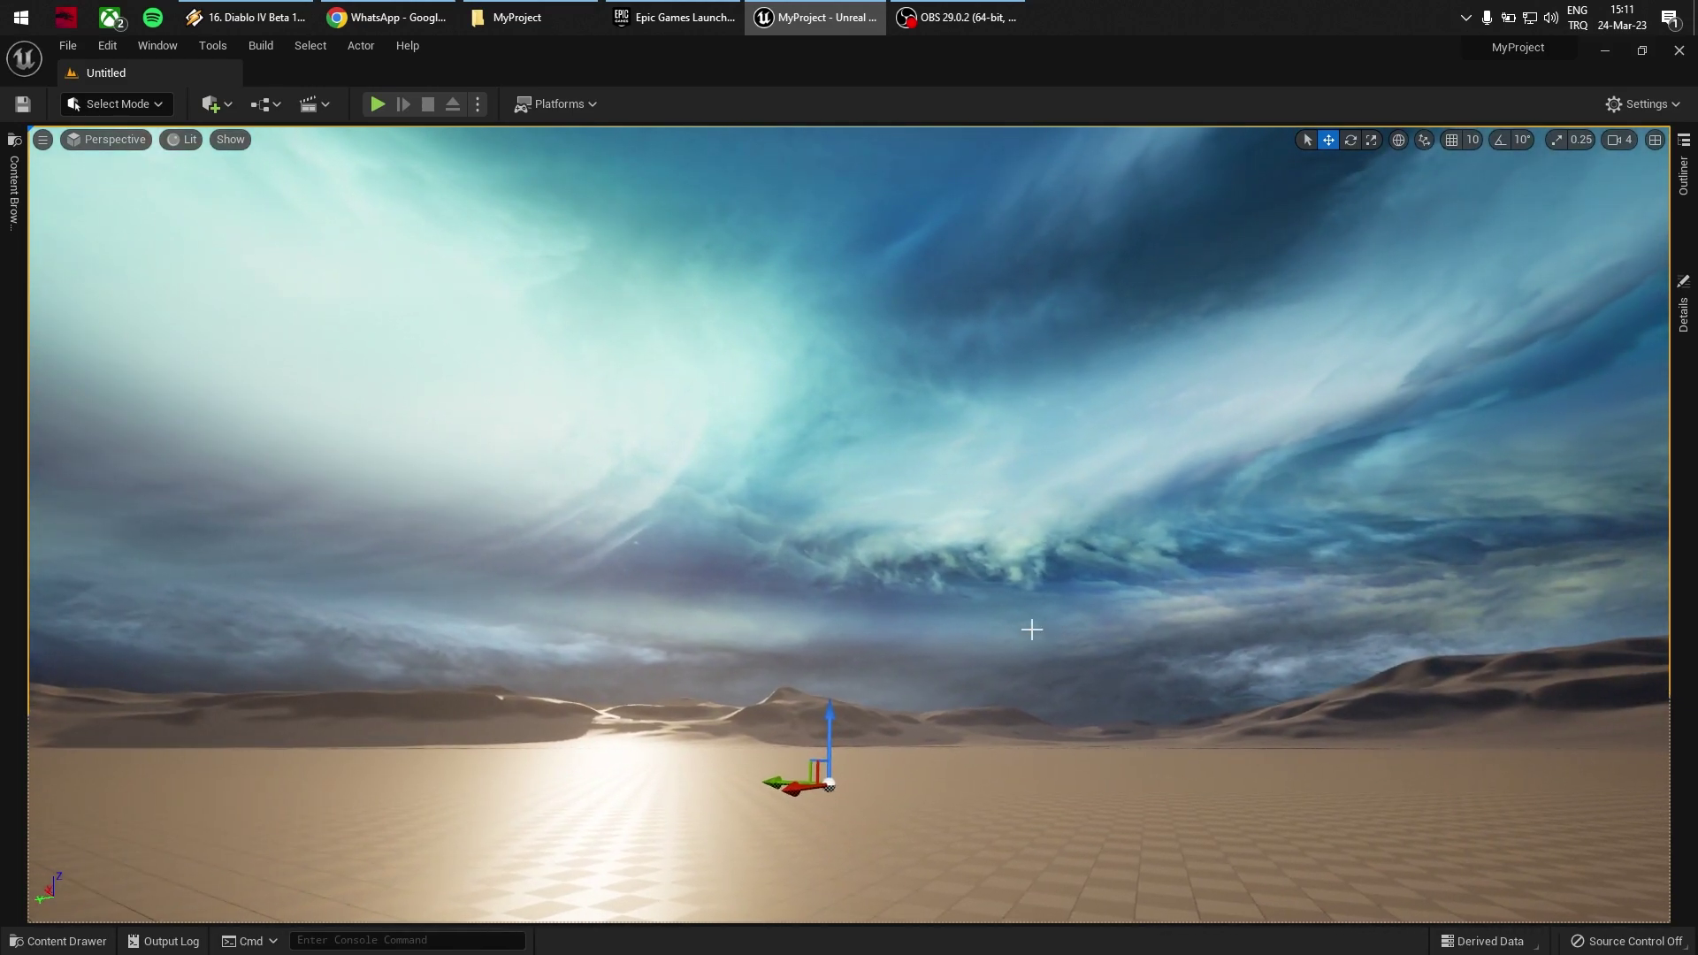
key("e")
left_click_drag(820, 789, 734, 792)
mouse_move(1149, 762)
right_mouse_down()
mouse_move(1149, 646)
mouse_move(1425, 736)
mouse_move(1318, 645)
mouse_move(1079, 752)
mouse_move(1175, 768)
mouse_move(1177, 752)
mouse_move(1179, 766)
right_mouse_up()
mouse_move(1687, 328)
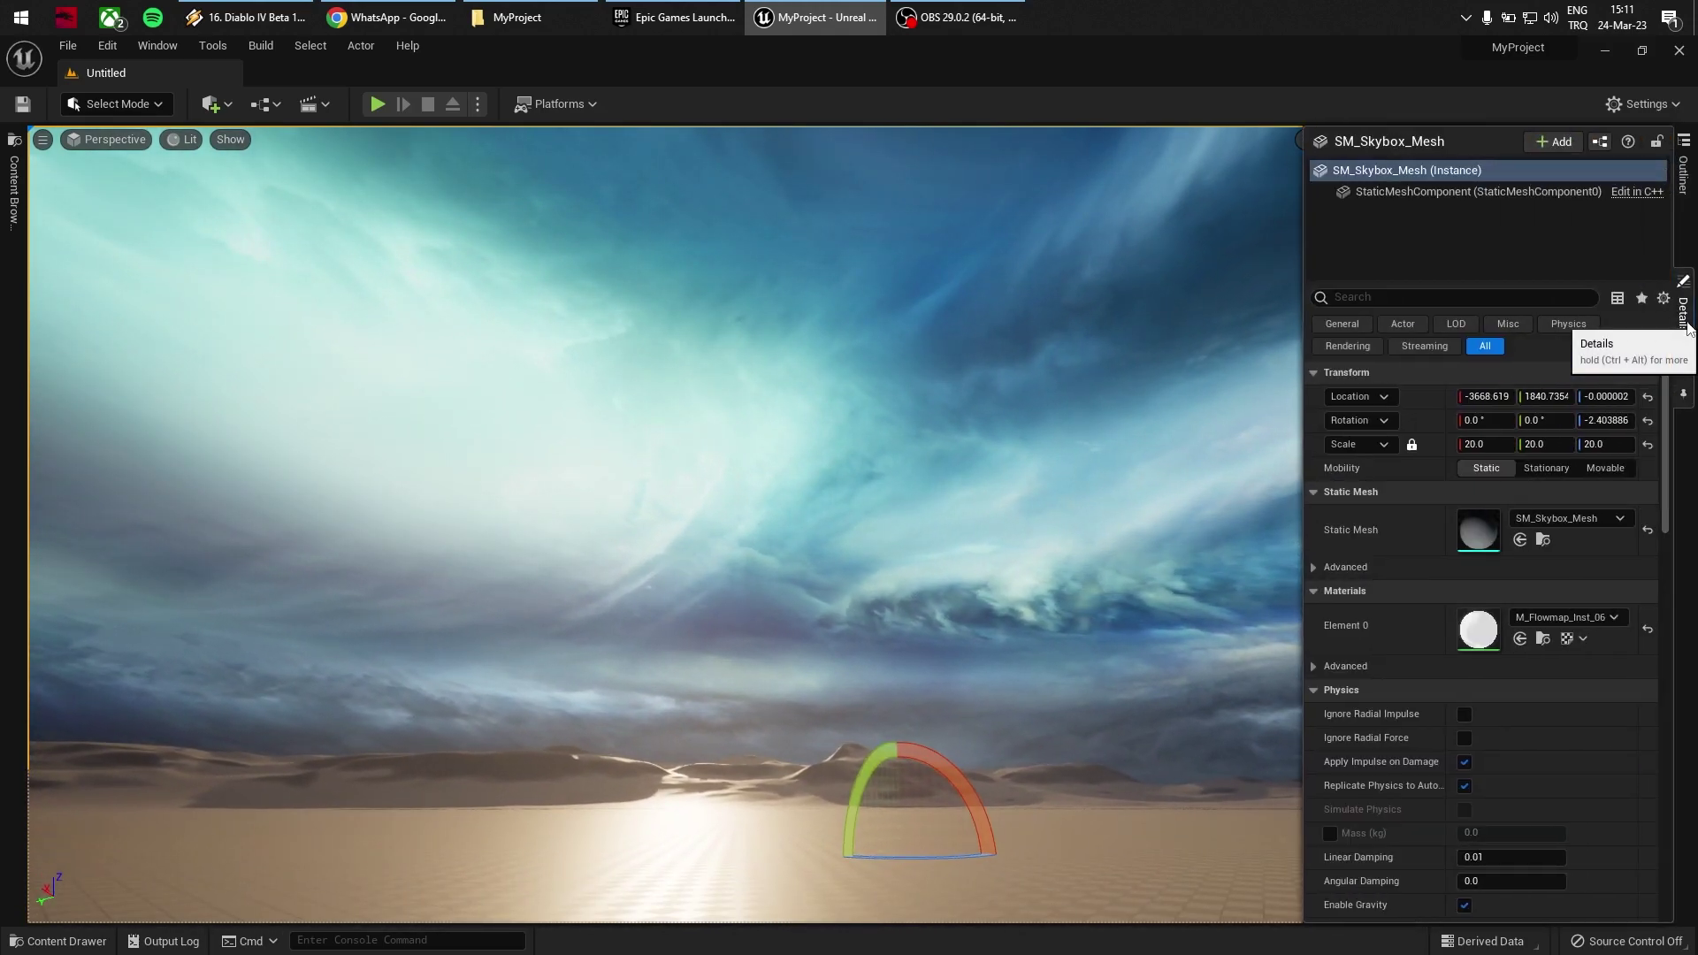
double_click(1489, 641)
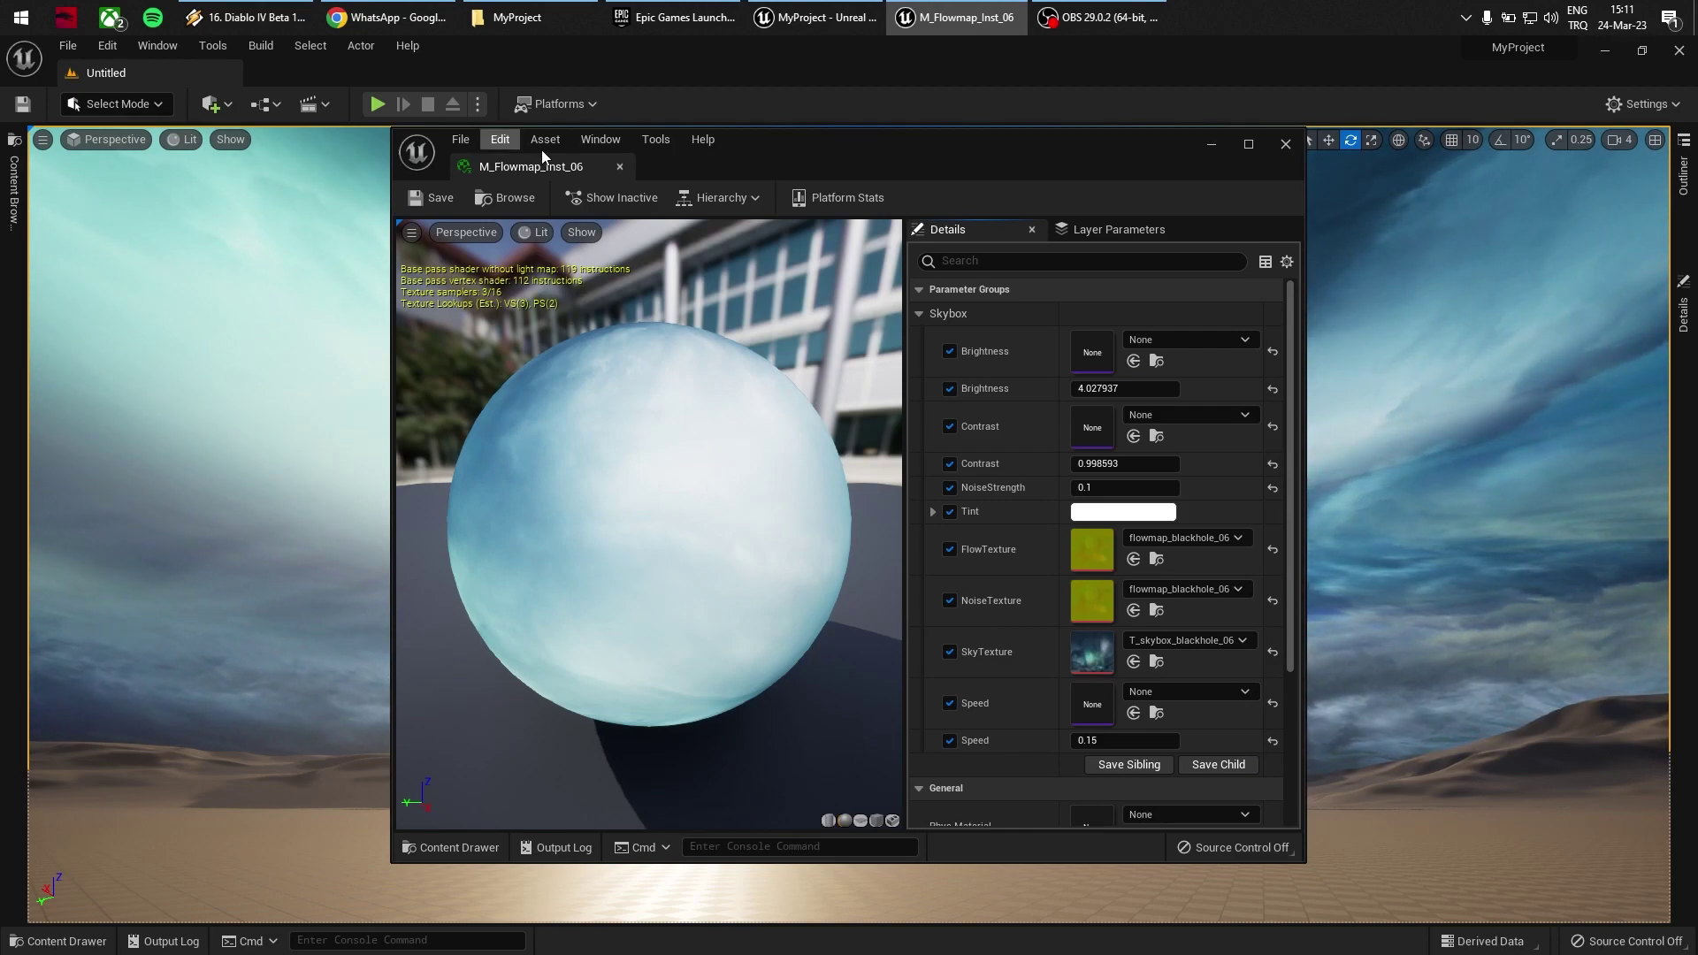
left_click_drag(793, 145, 1084, 160)
left_click(13, 217)
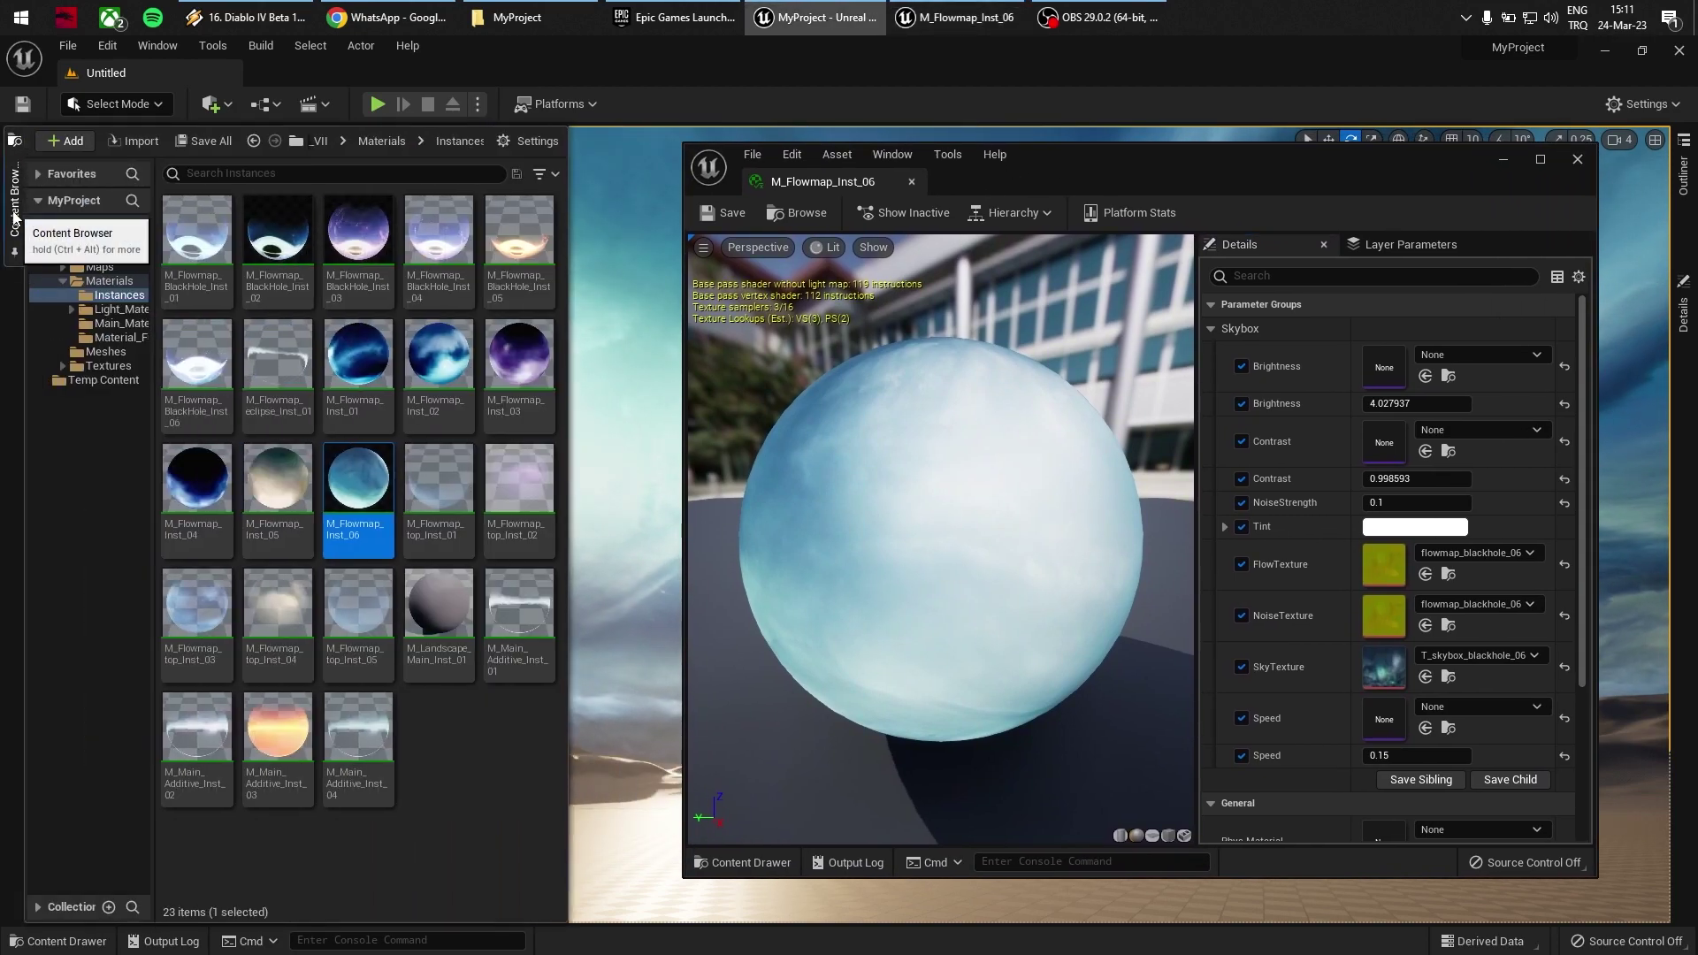
double_click(352, 487)
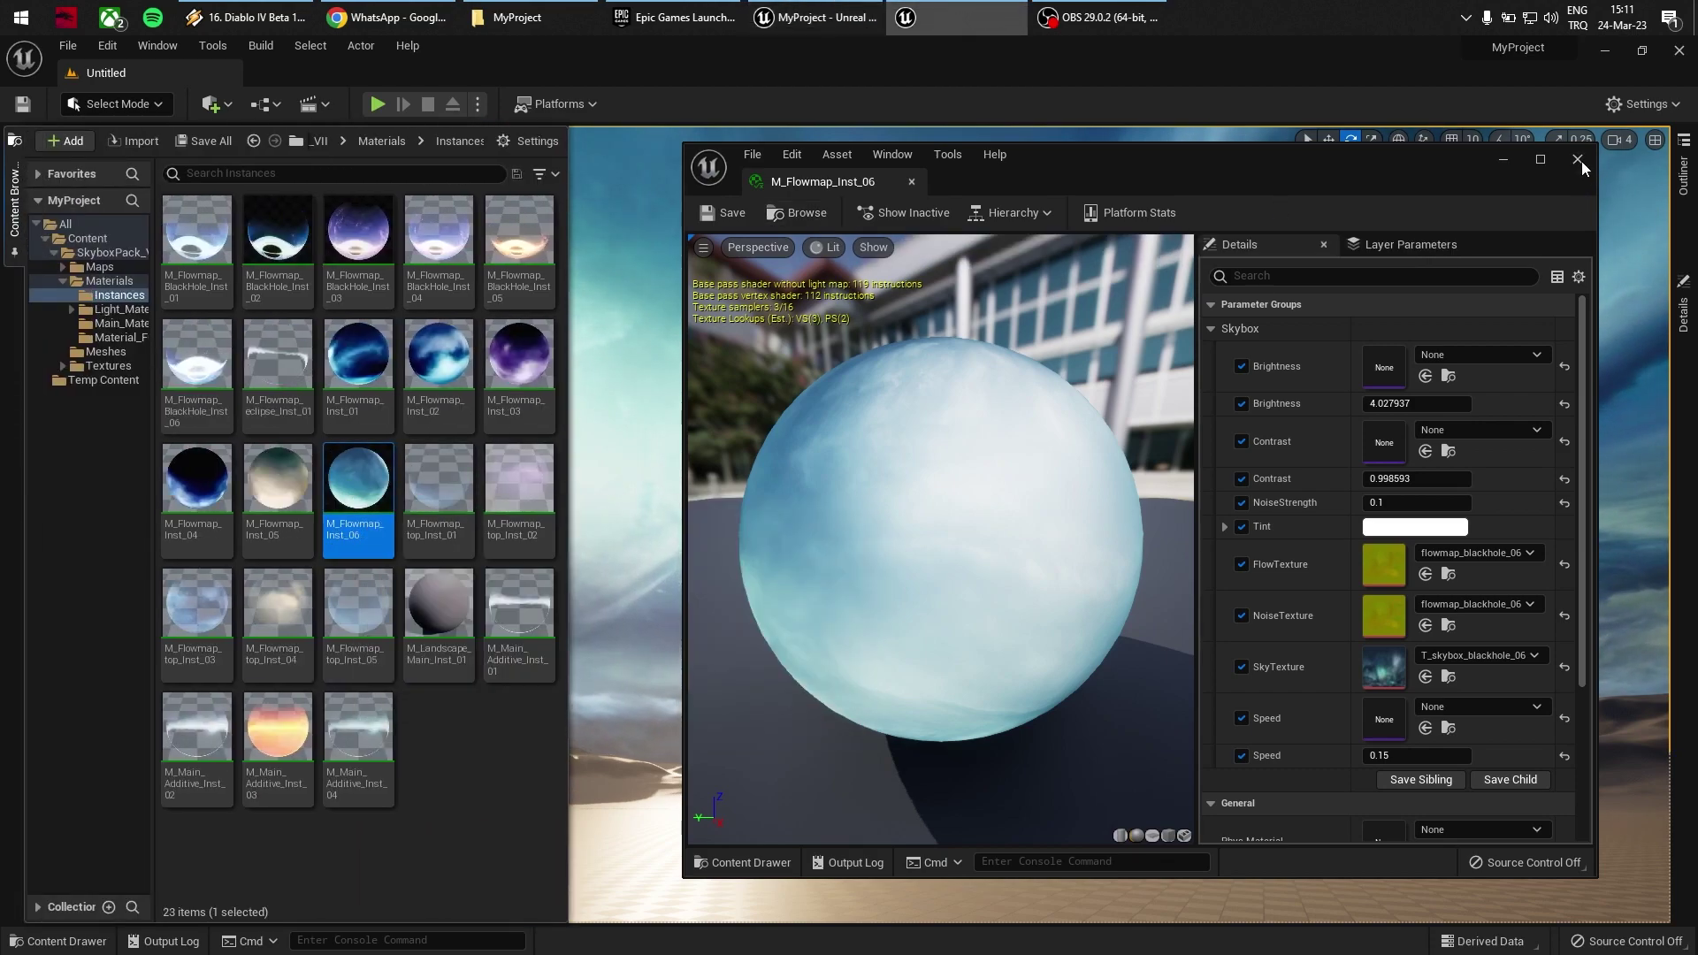
left_click(1579, 160)
left_click(13, 186)
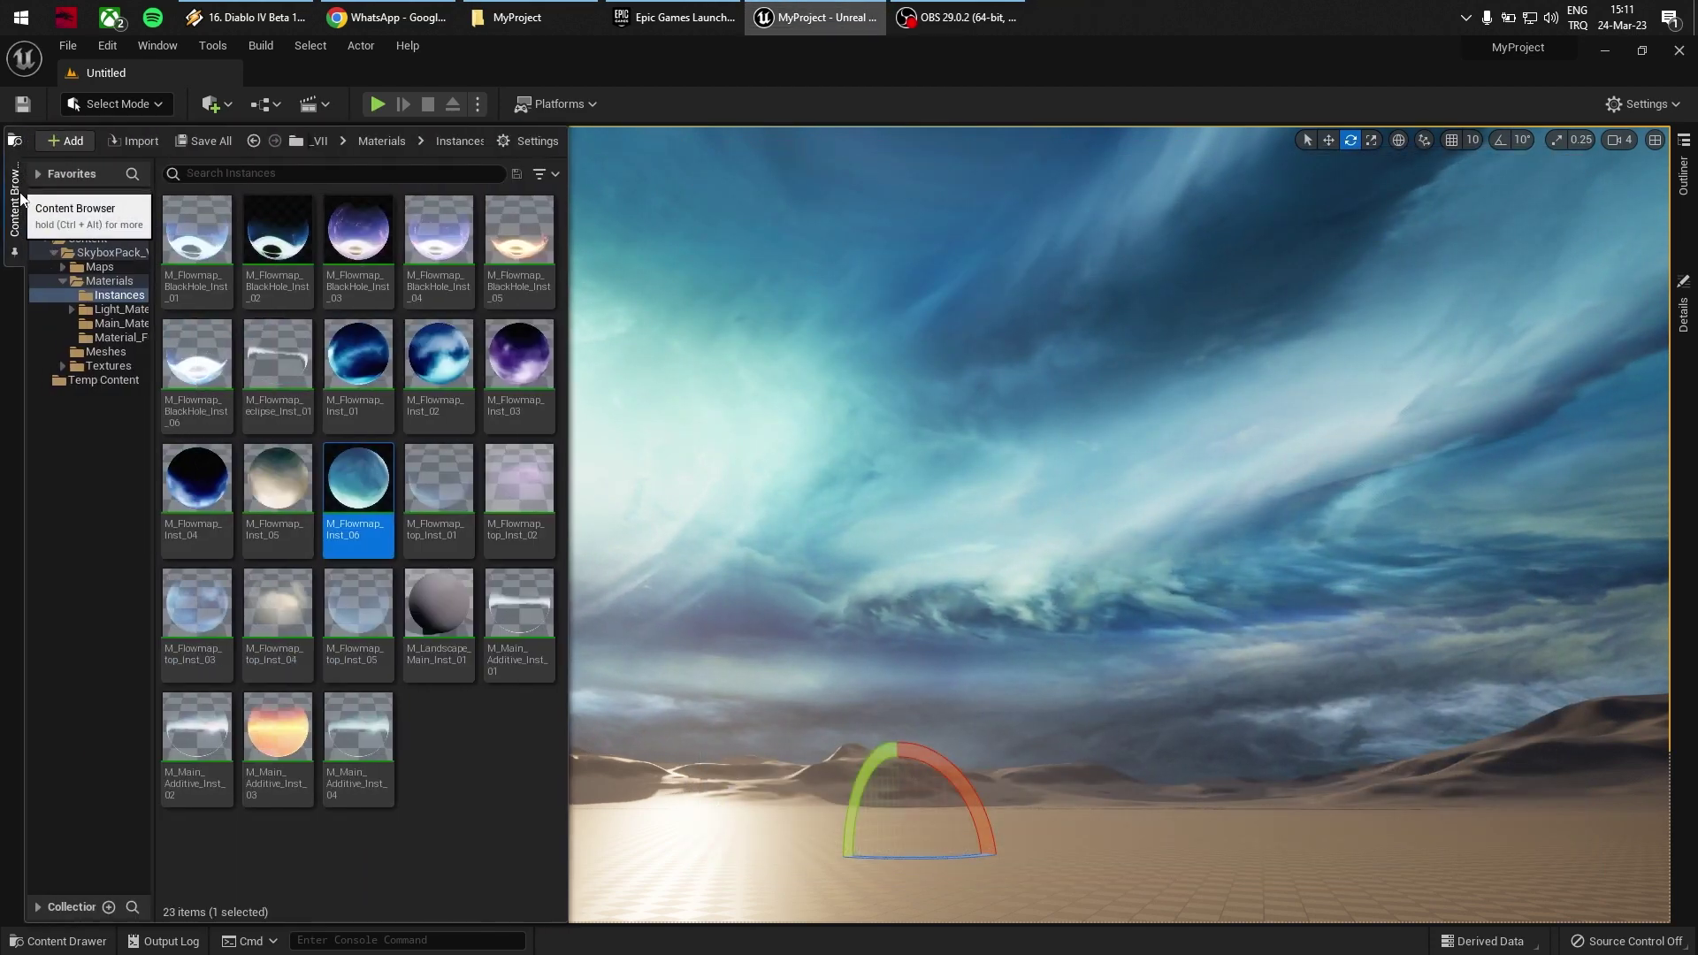
Step: Open the M_Flowmap_Inst_06 instance and its parent material M_Flowmap_Main, and locate the parent in the Content Browser
double_click(376, 478)
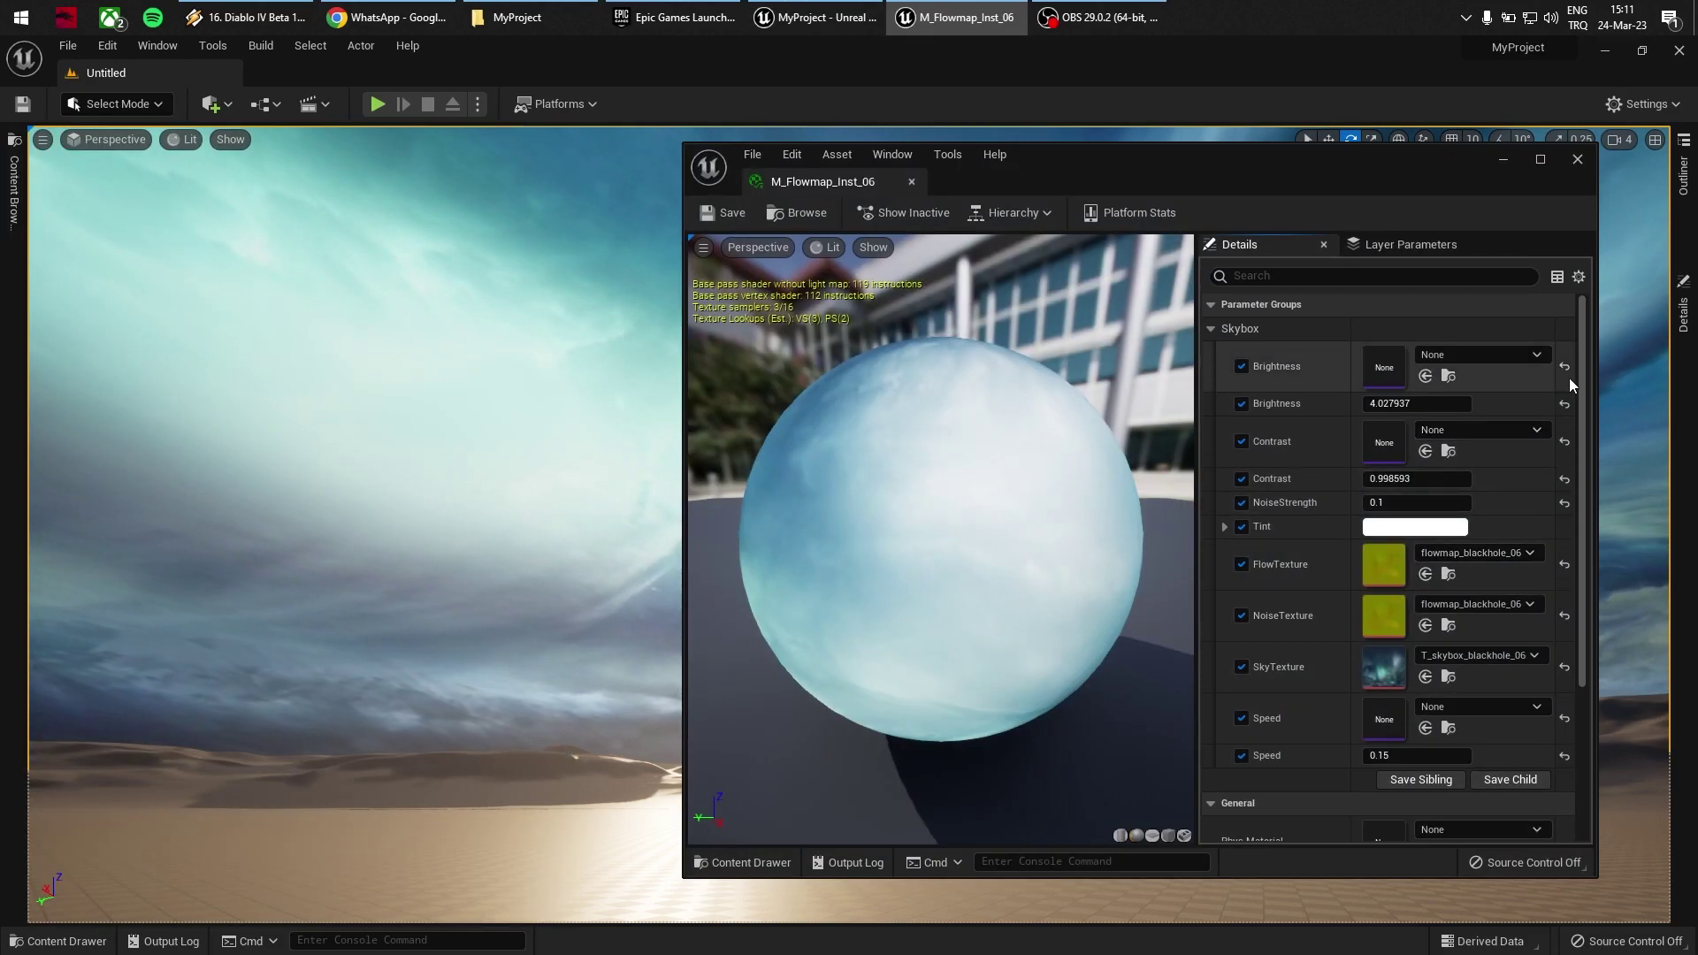
left_click_drag(1582, 364, 1564, 552)
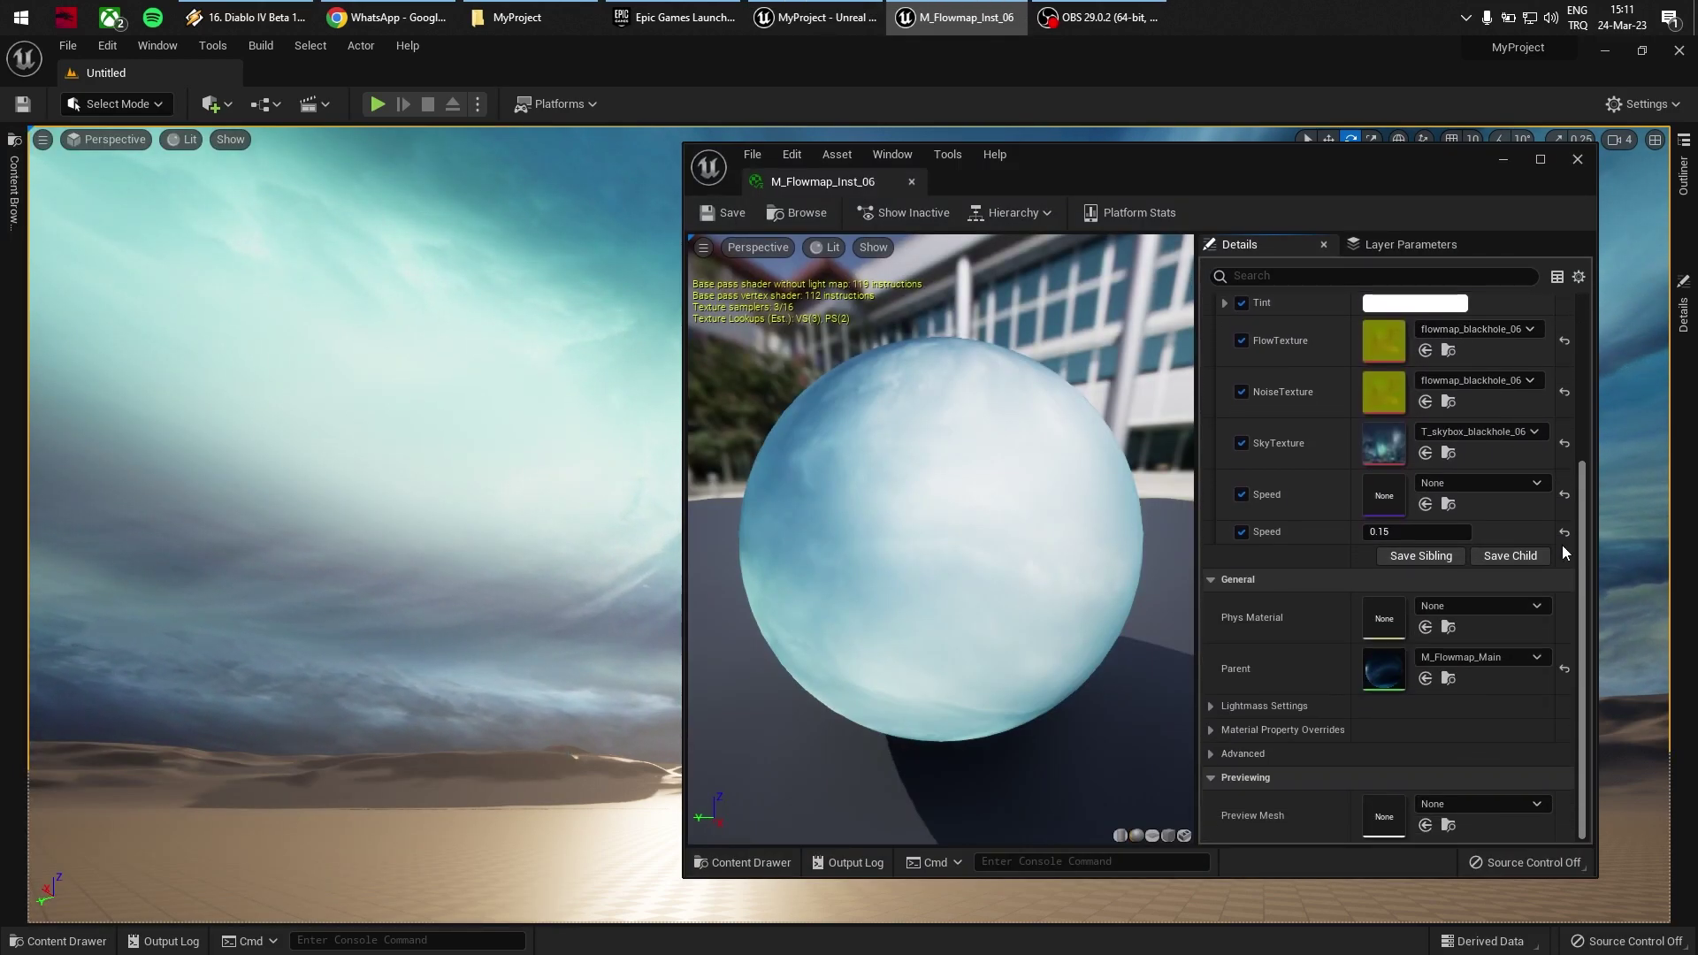
double_click(1381, 681)
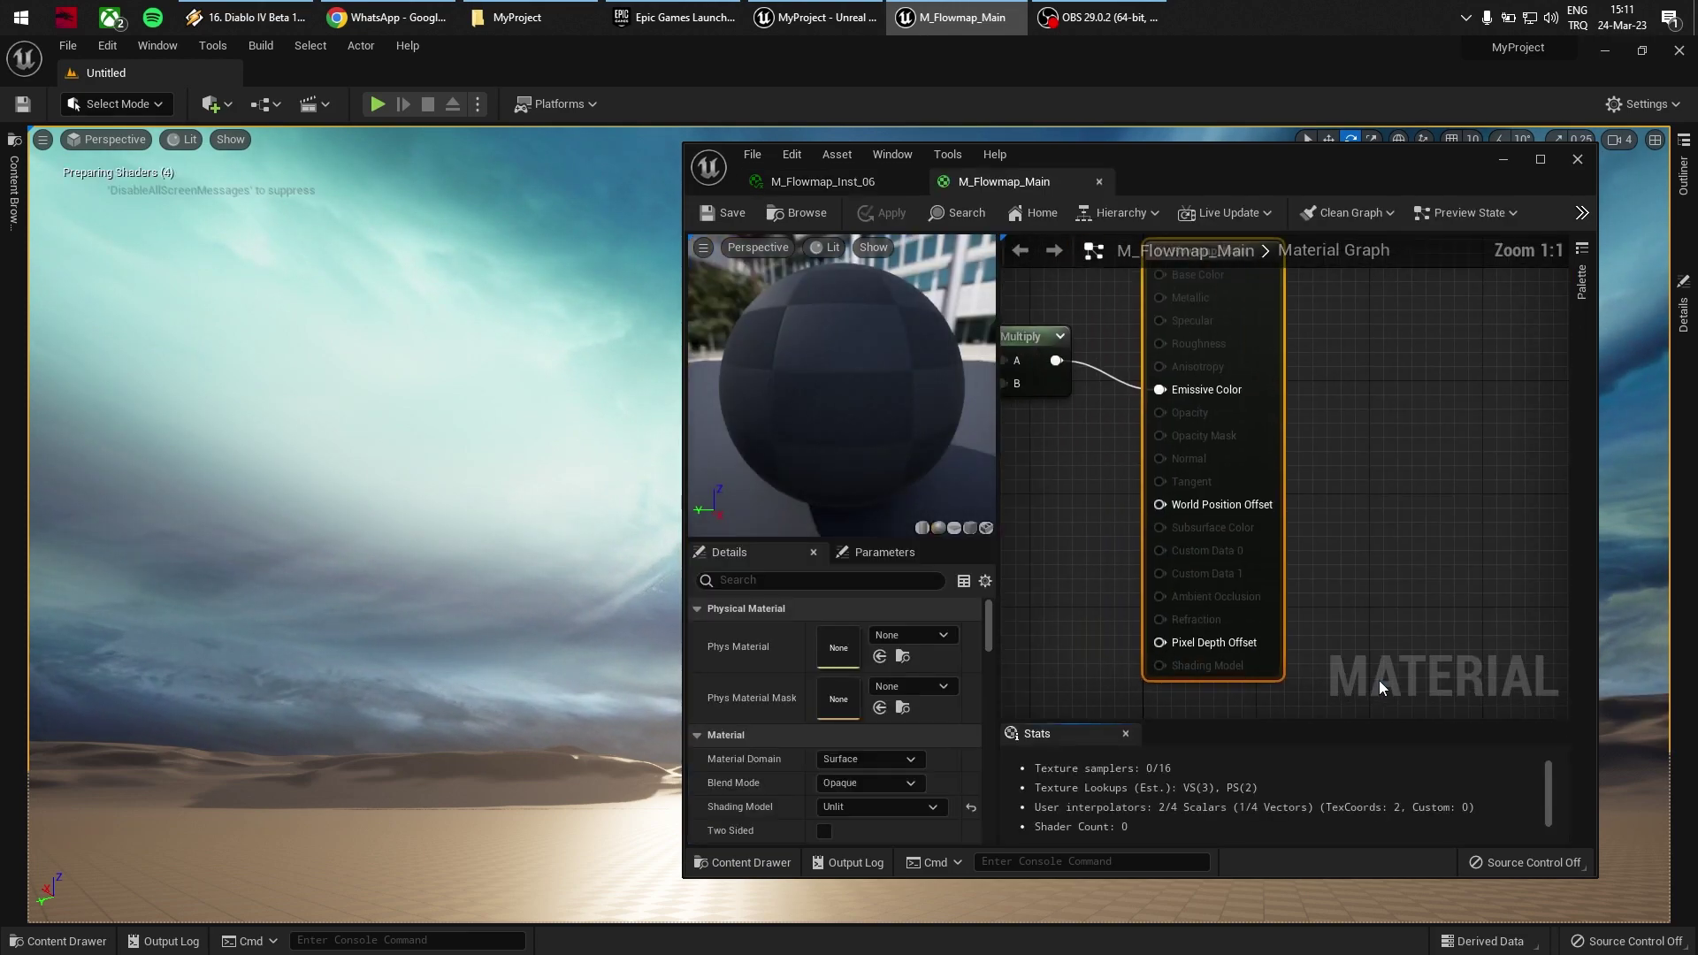
left_click(815, 221)
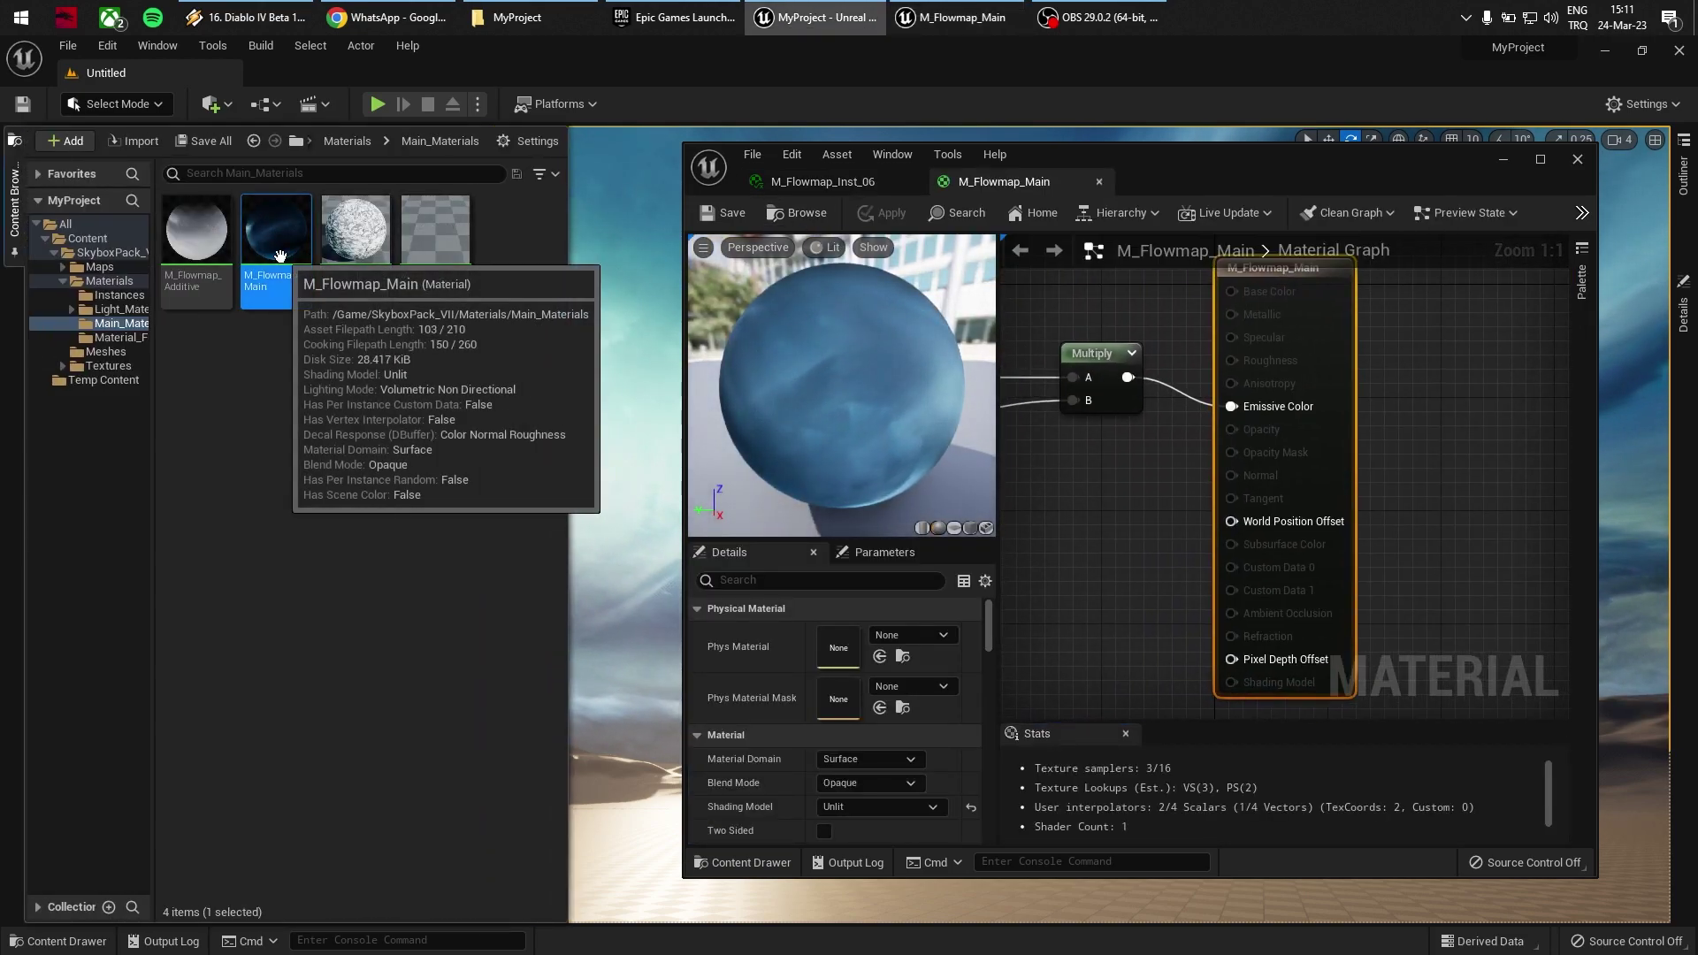
Step: Set the Blend Mode of M_Flowmap_Main to Additive, save the material and close its editor
left_click(1084, 513)
scroll(1085, 513, "down", 8)
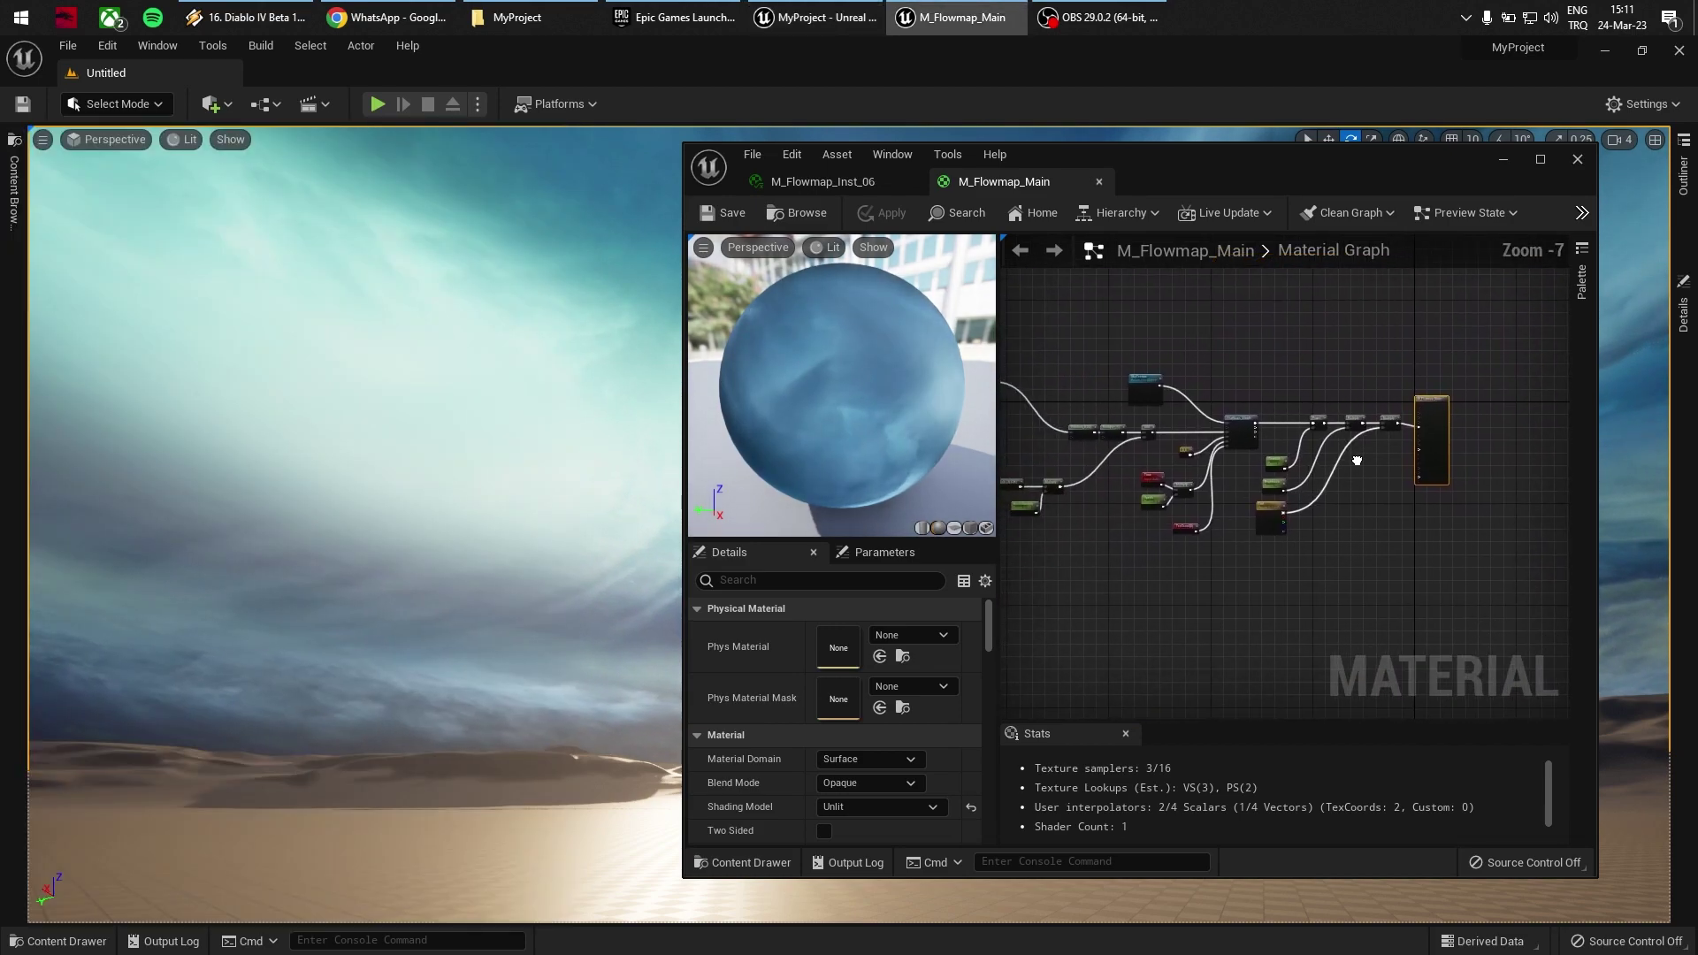
scroll(1357, 461, "up", 2)
scroll(1232, 477, "down", 5)
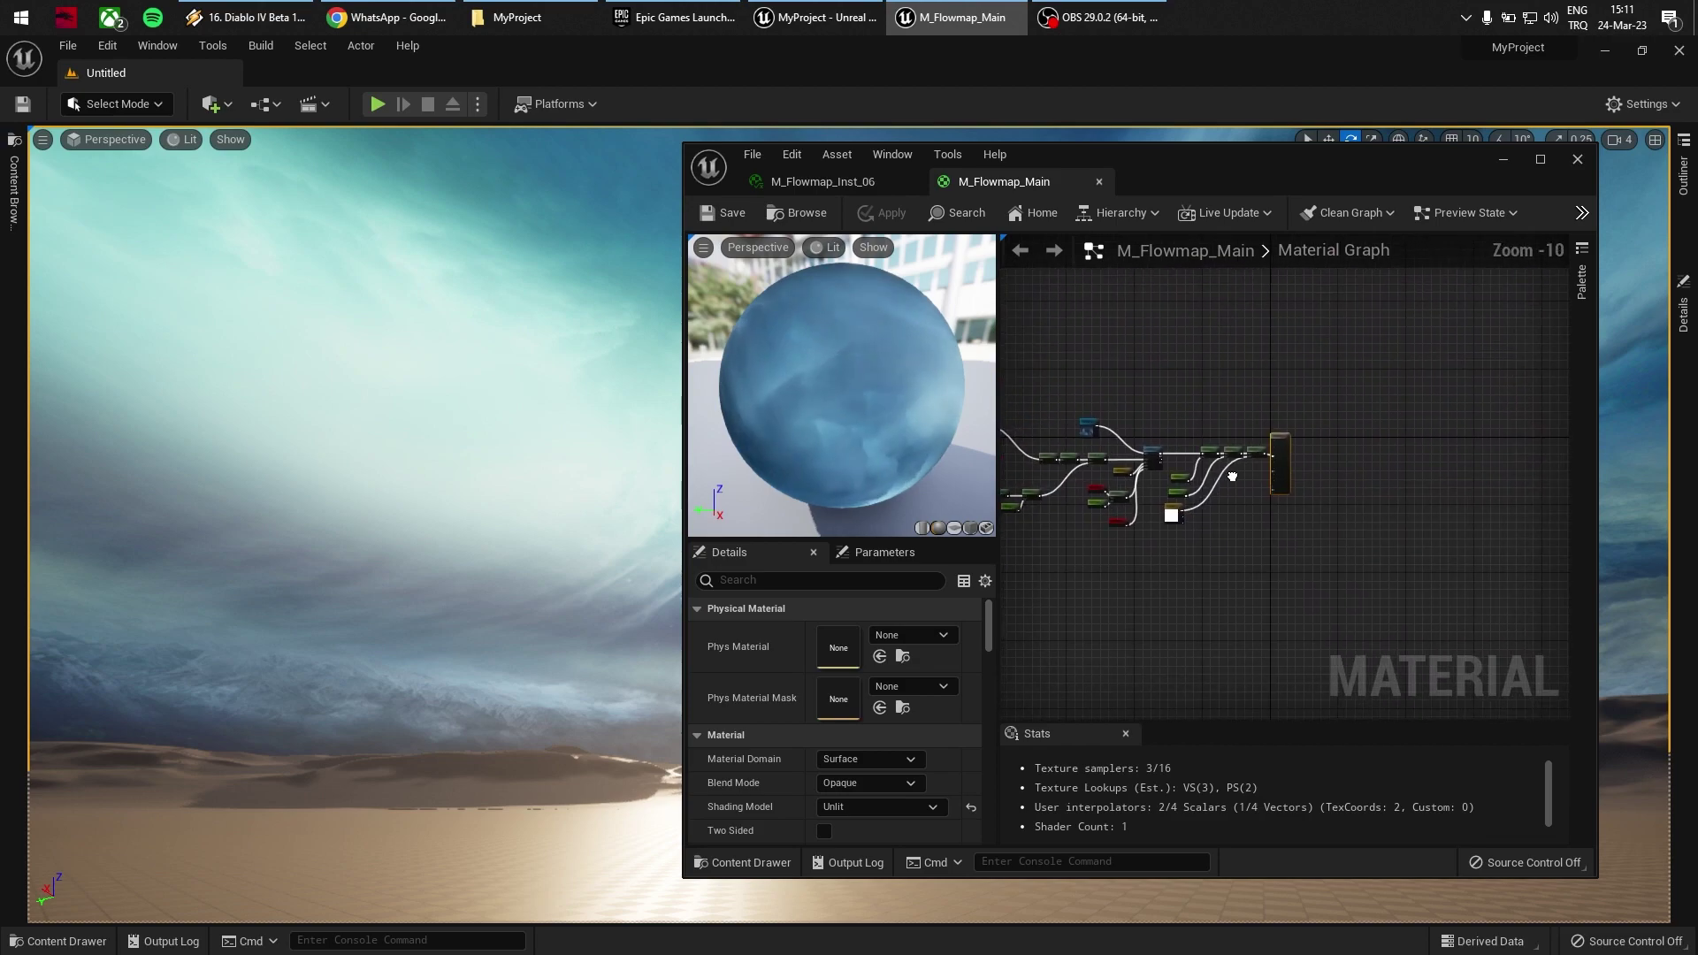
right_click_drag(1232, 477, 1180, 476)
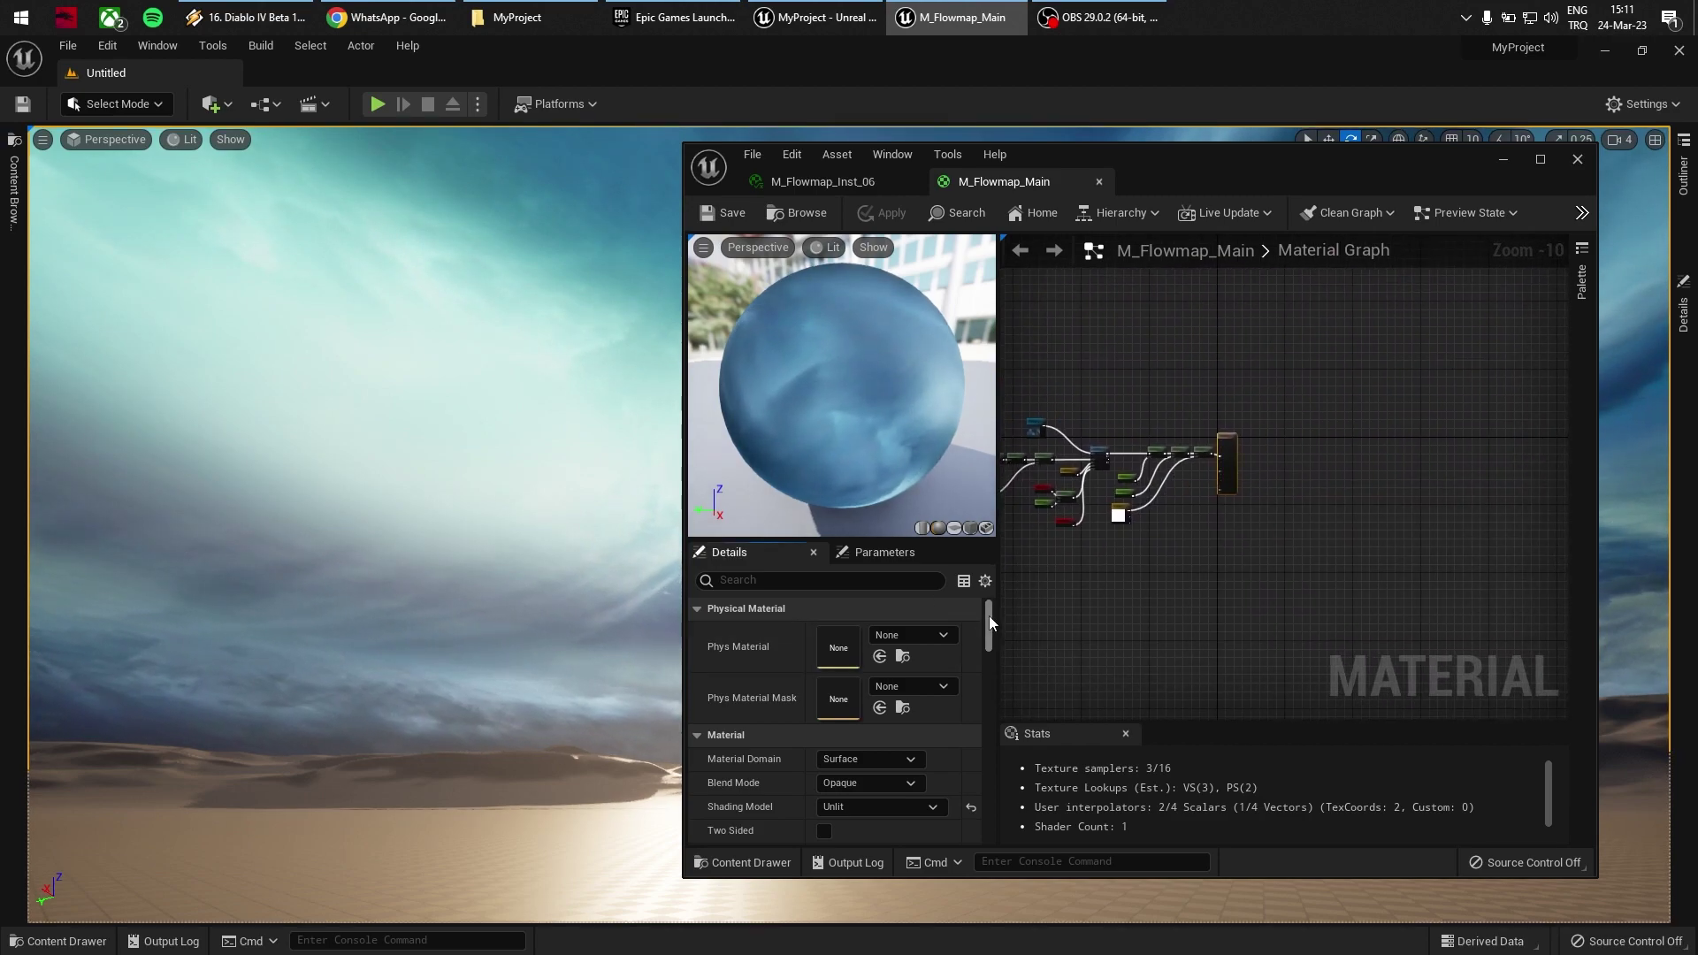
mouse_move(988, 615)
left_mouse_down()
mouse_move(990, 637)
mouse_move(990, 619)
left_mouse_up()
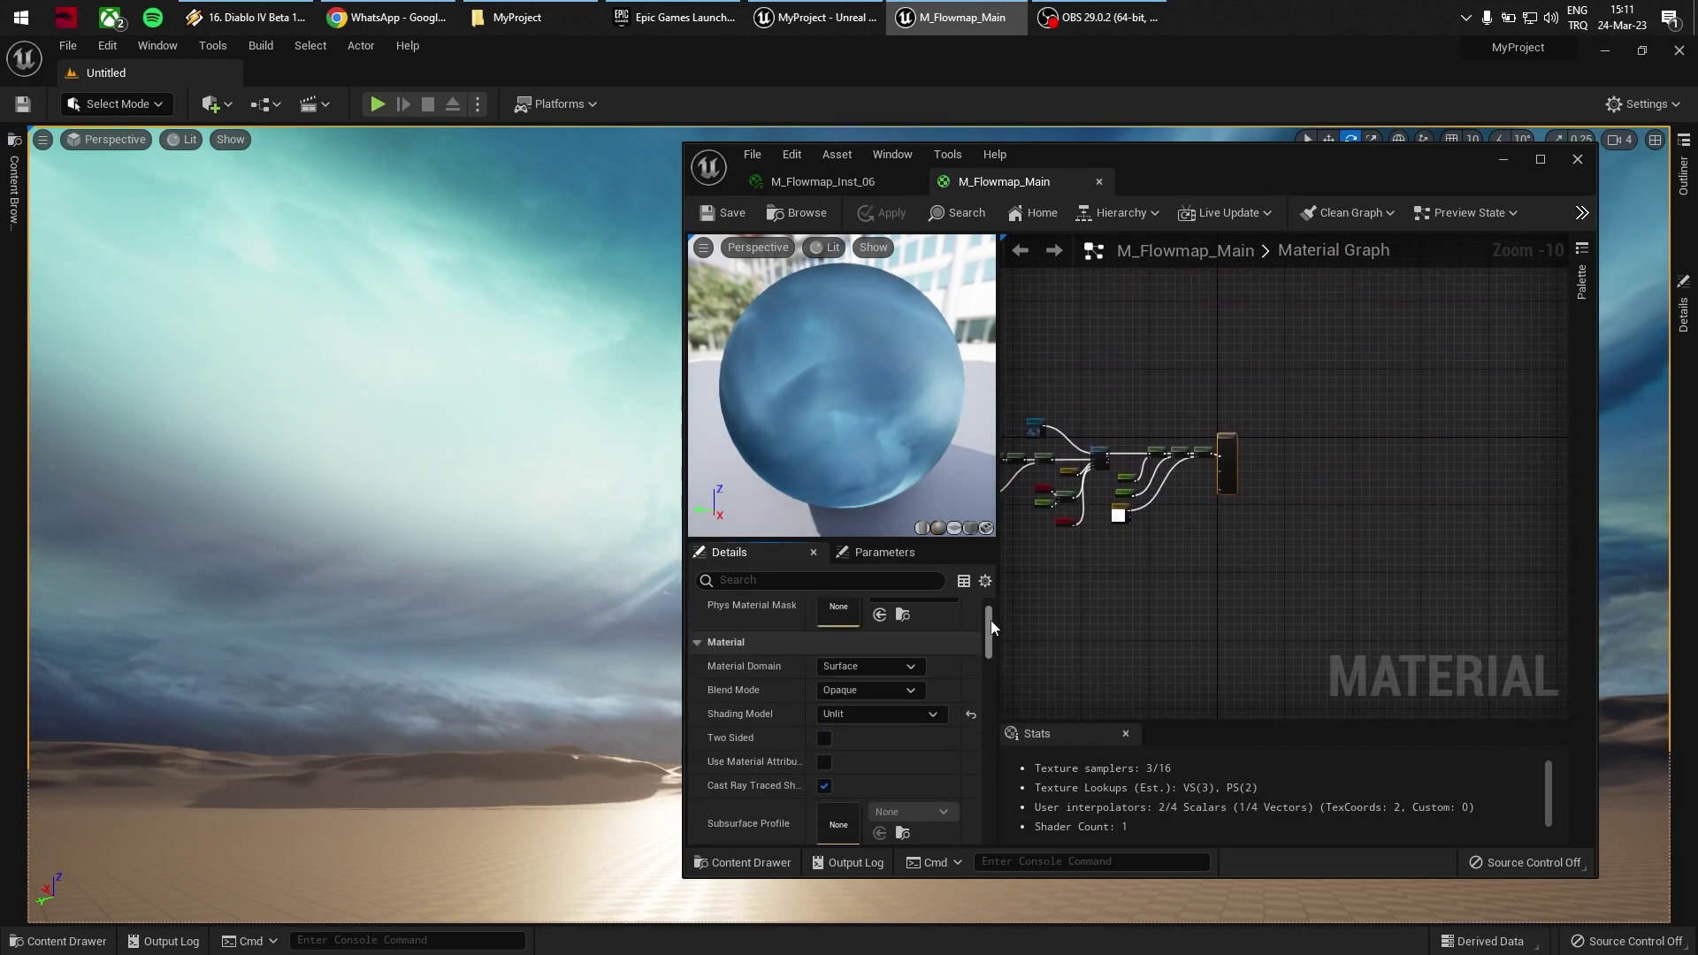
left_click(911, 690)
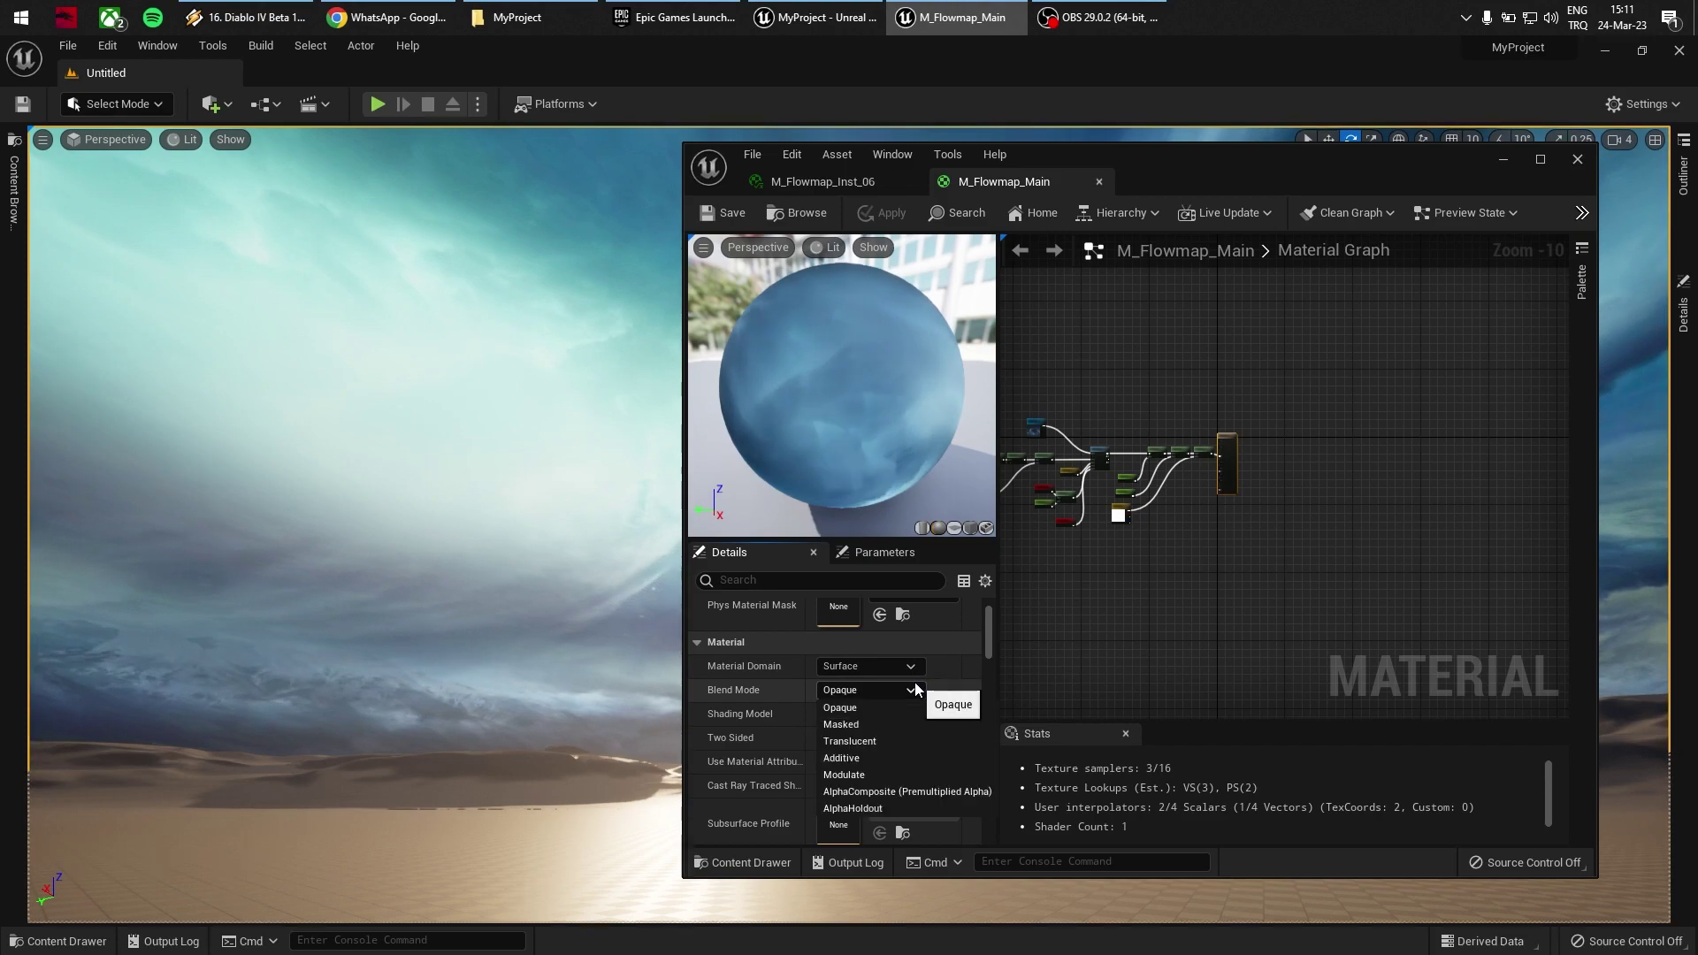
left_click(888, 756)
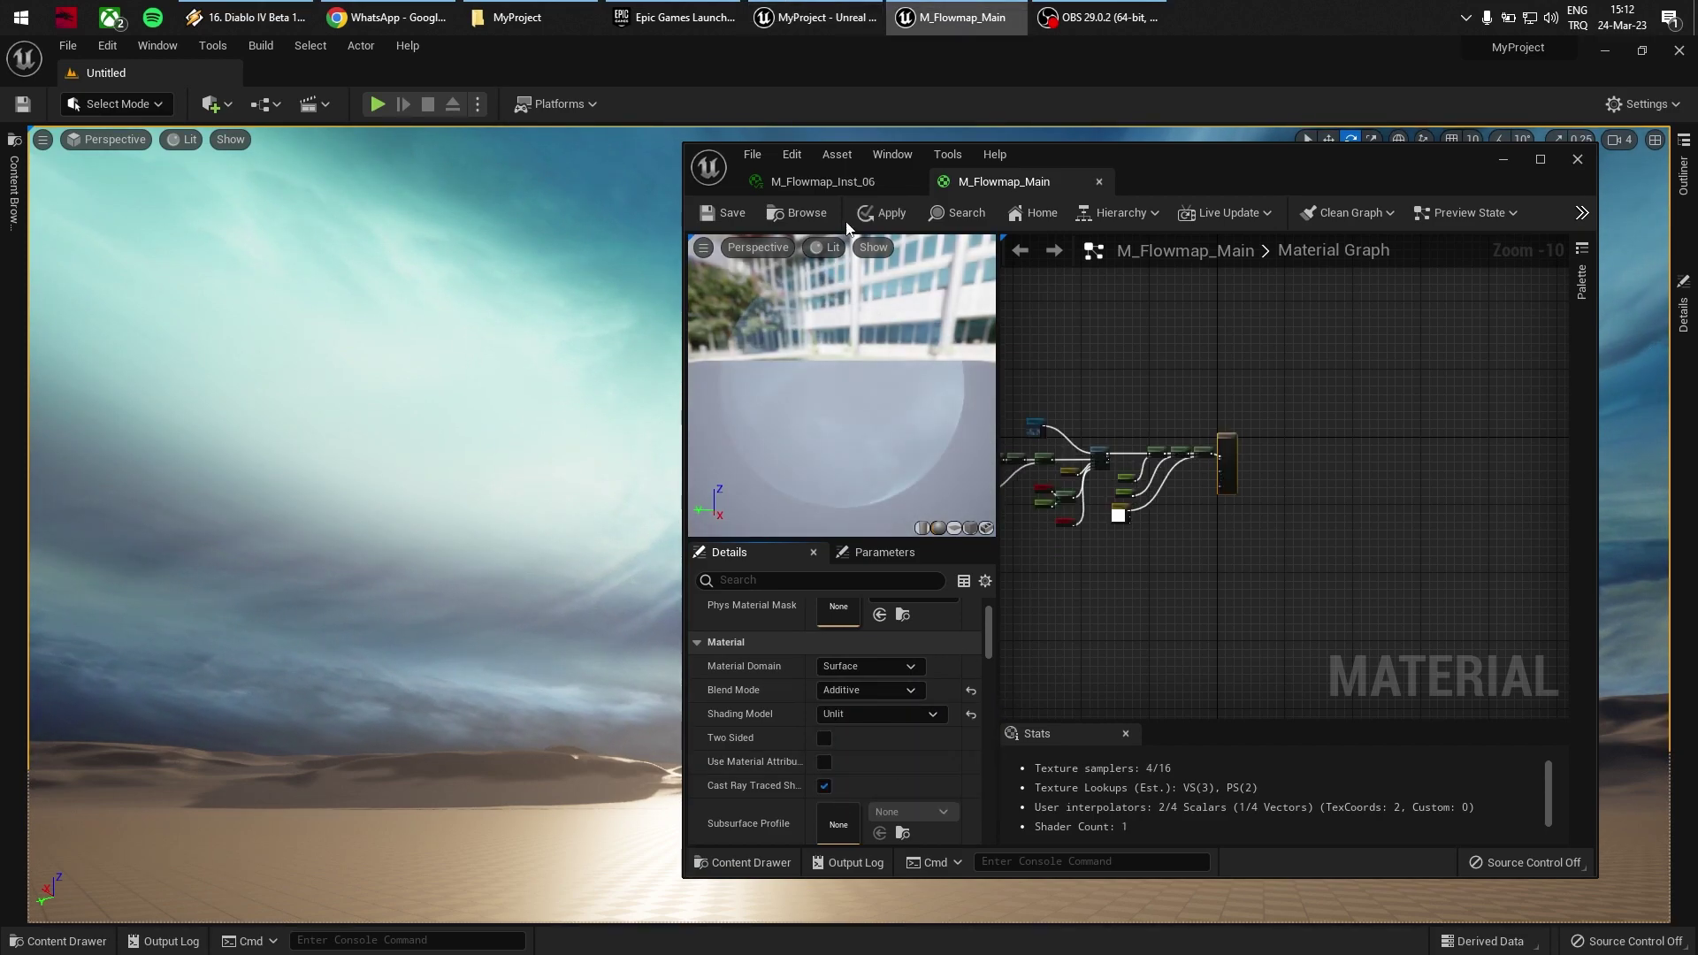
left_click(722, 216)
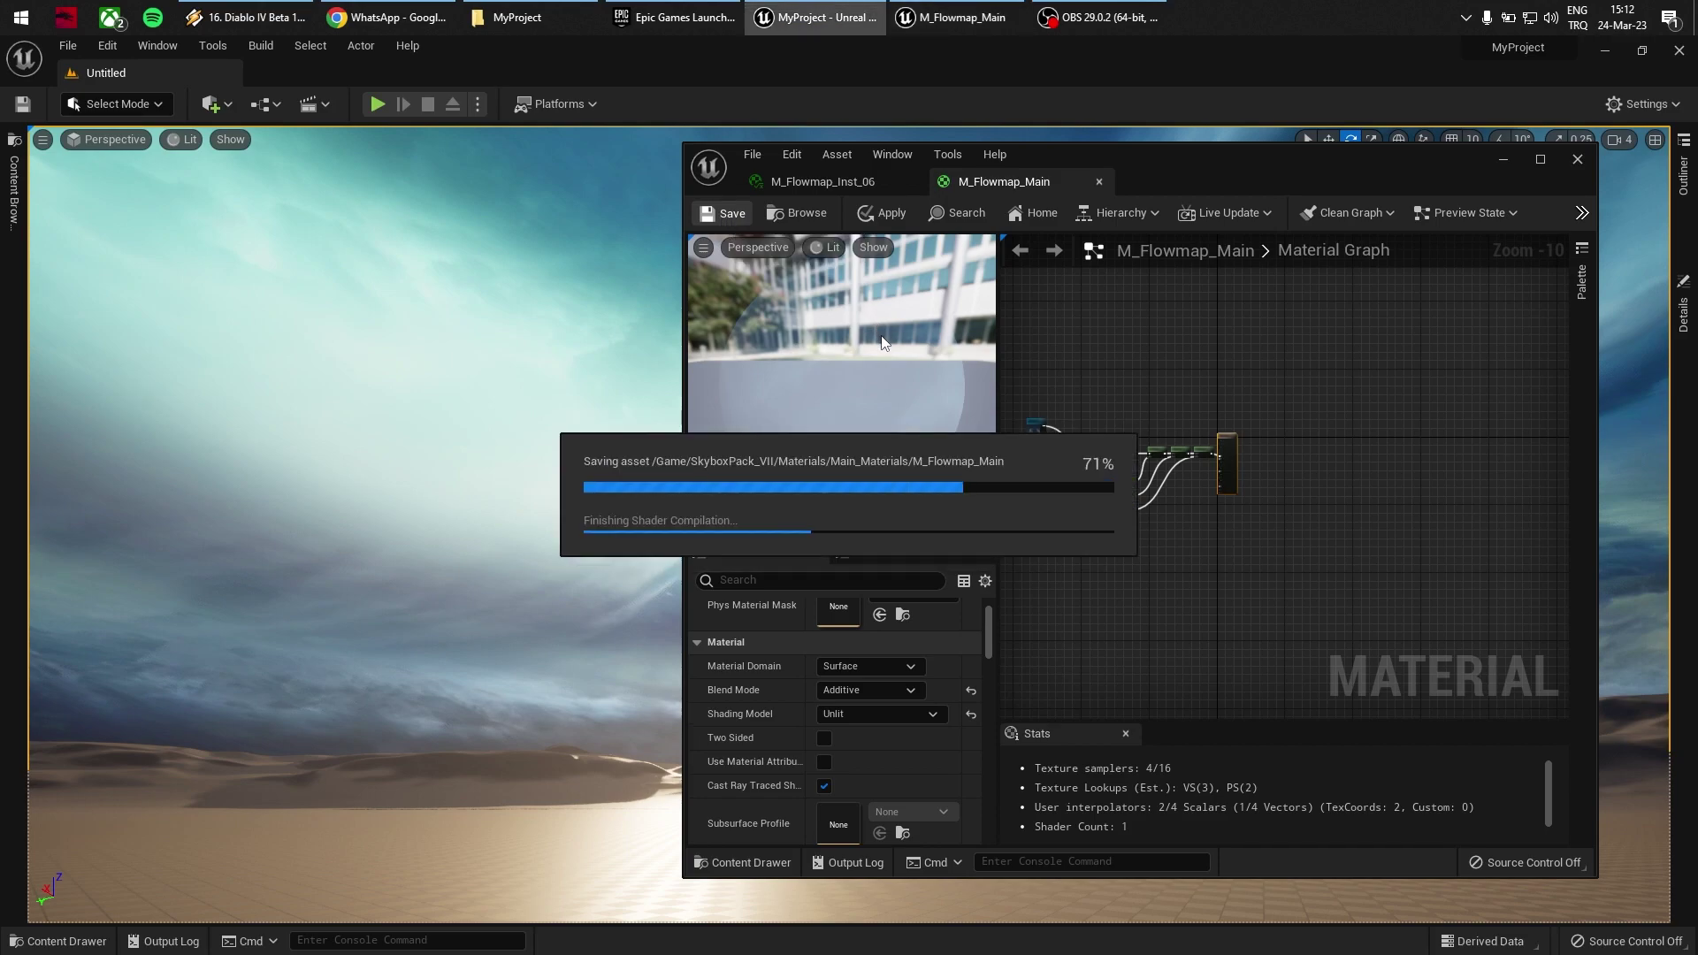
left_click(1576, 158)
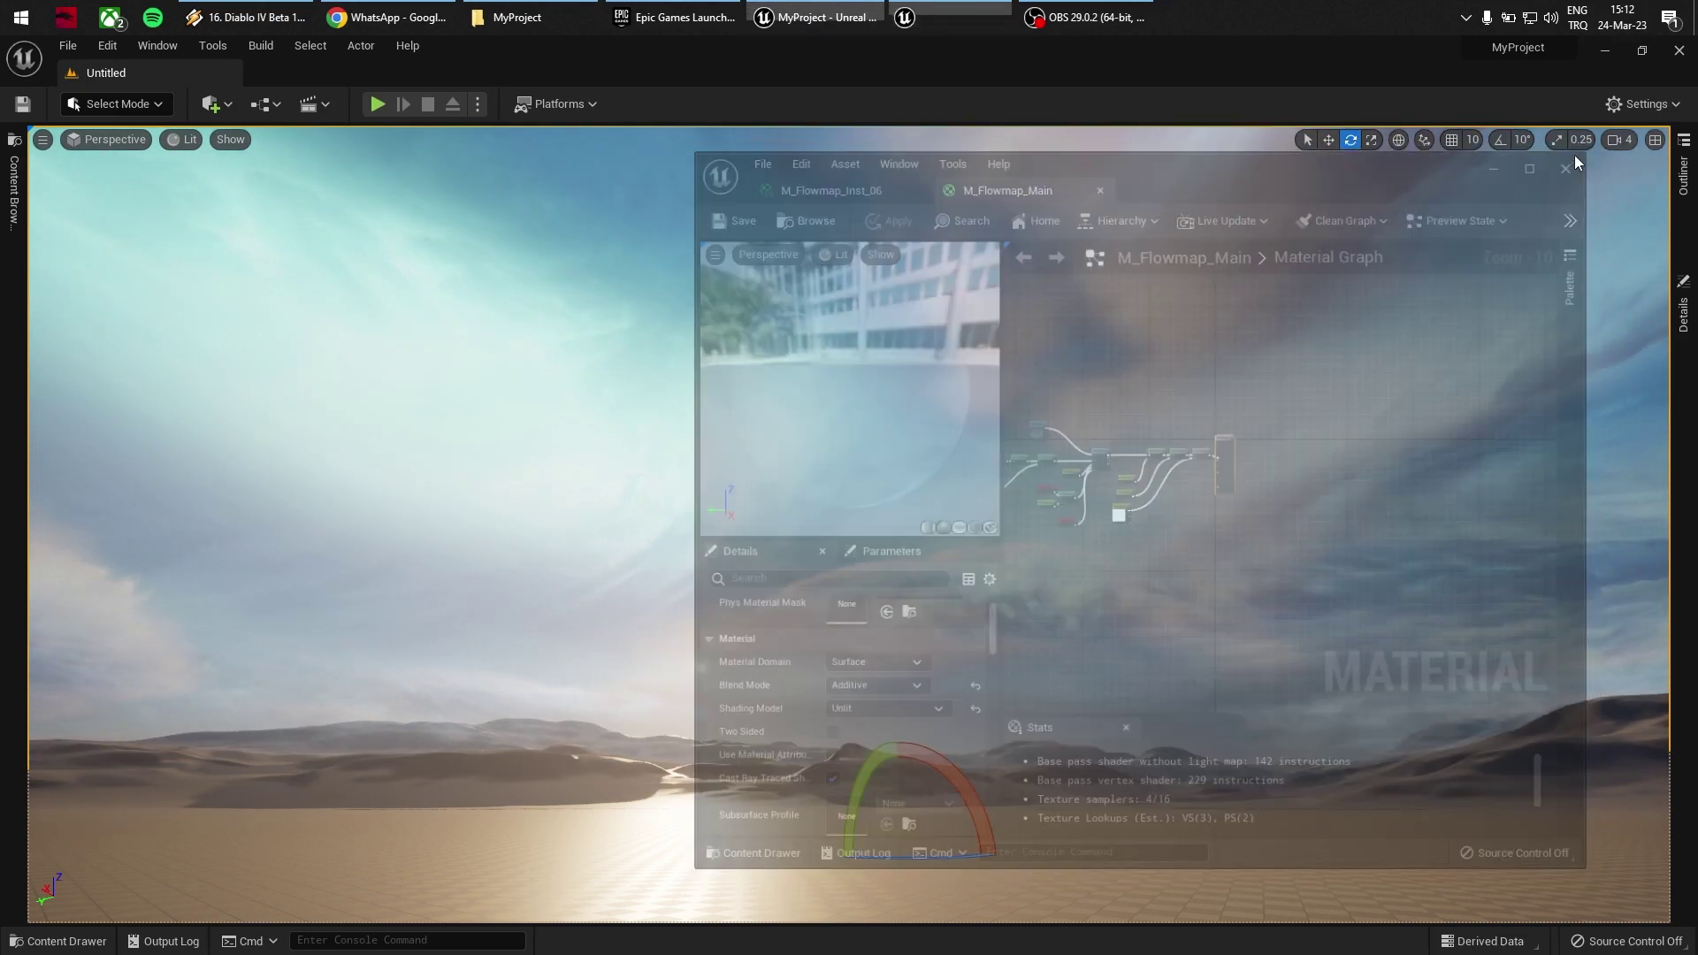
Step: Select the DirectionalLight, focus the view on it and move it clear of the SkyLight
right_click_drag(849, 478, 959, 437)
right_click_drag(1628, 124, 1636, 133)
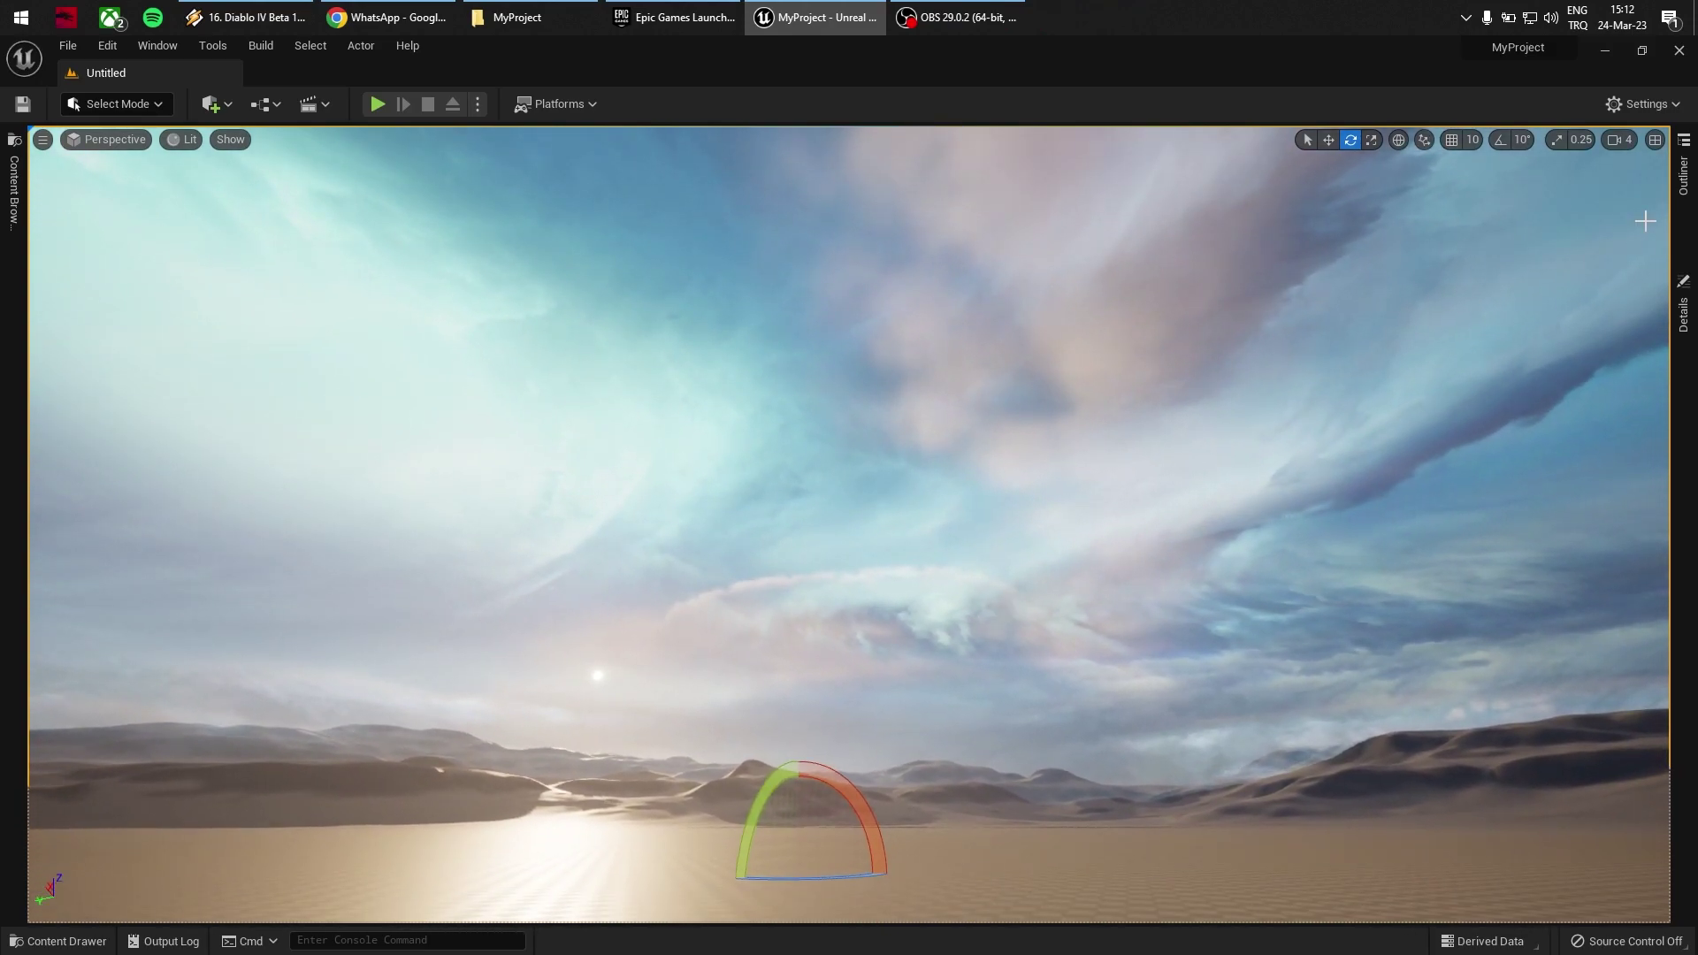
left_click(1683, 175)
left_click(1542, 241)
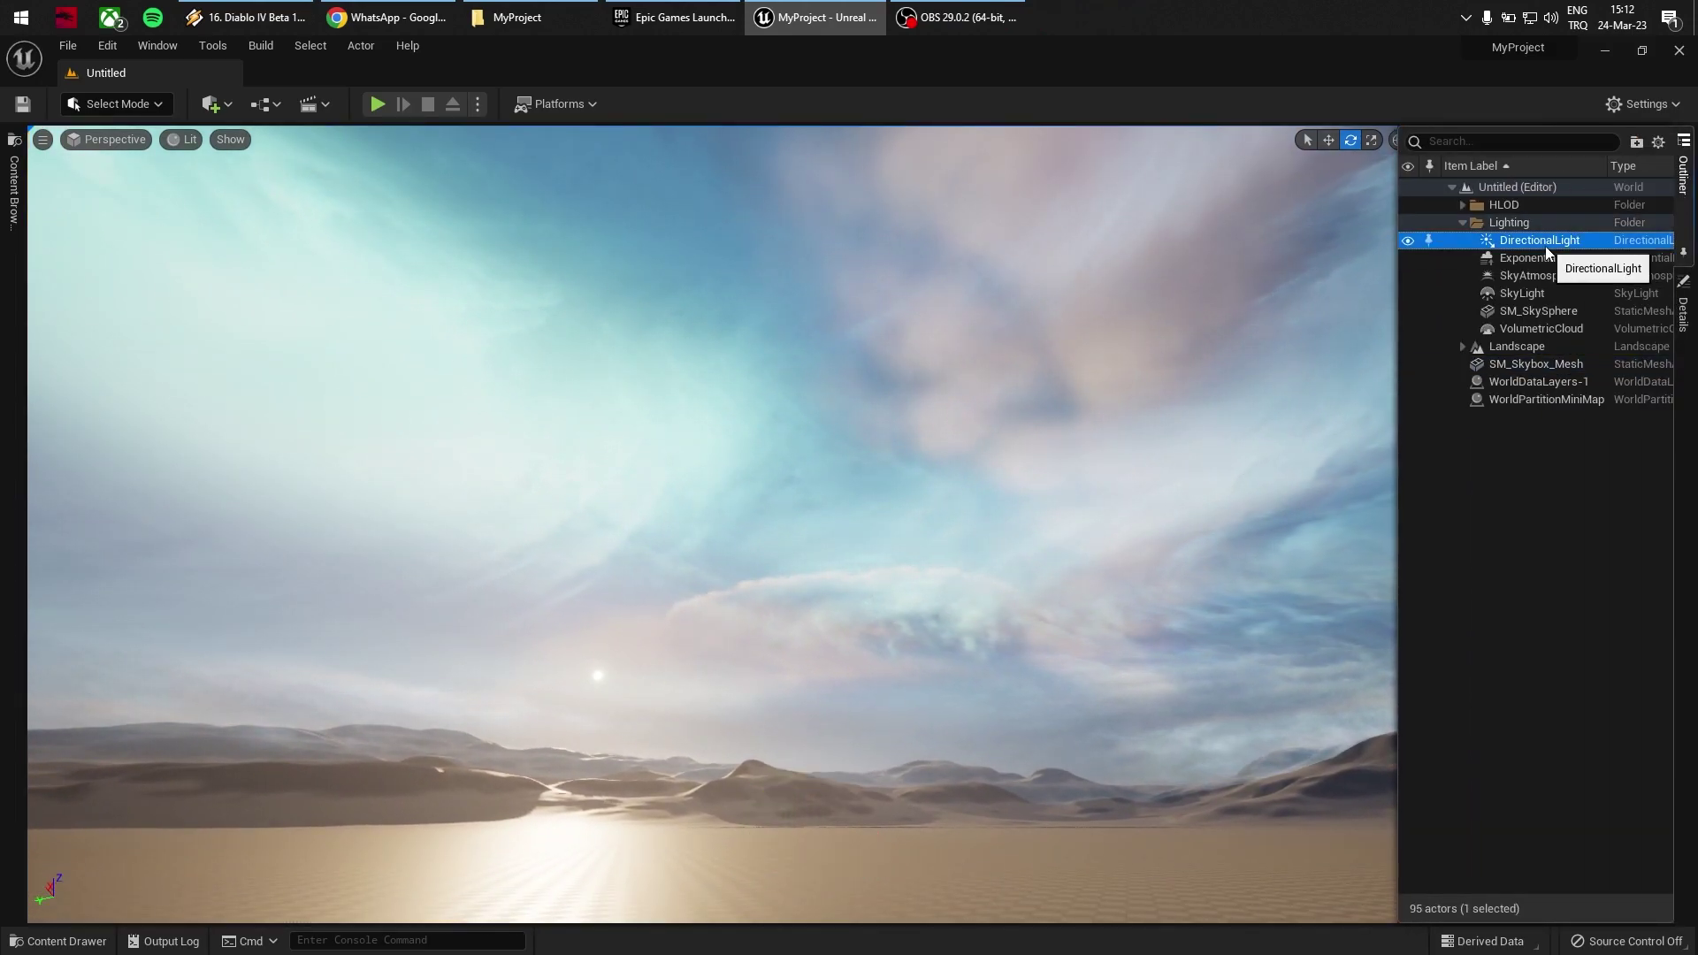
key("f")
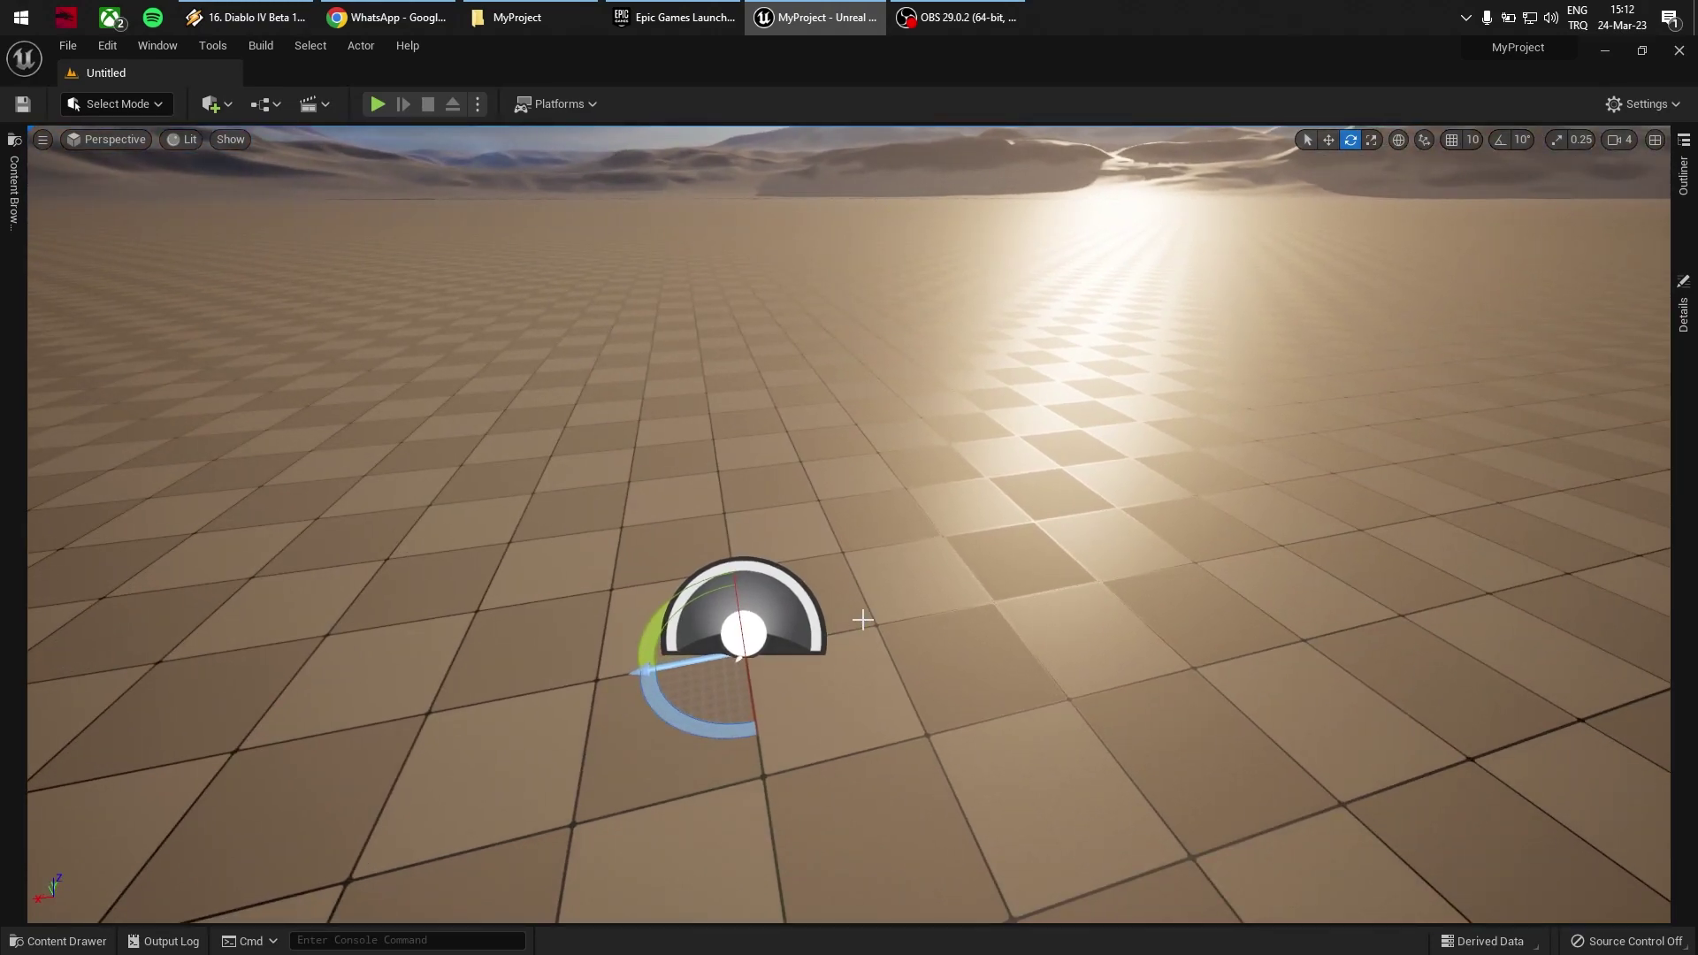
left_click_drag(743, 652, 1323, 589, "alt")
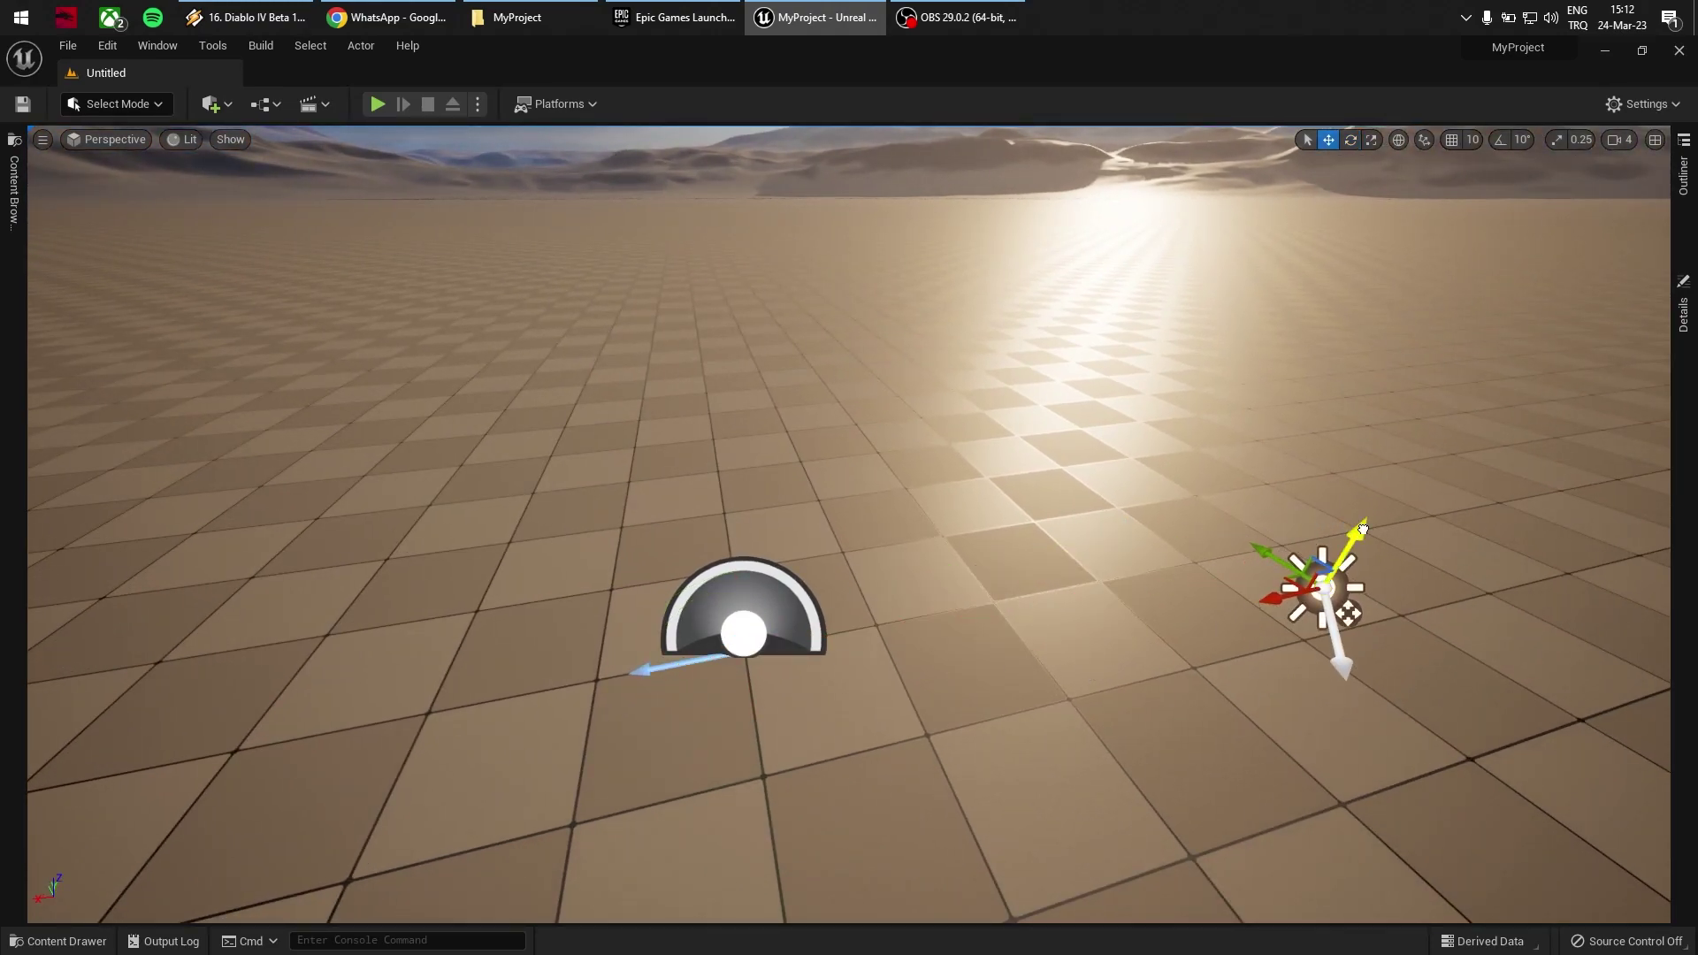
right_click_drag(1362, 529, 1336, 380)
left_click_drag(1126, 838, 1080, 774)
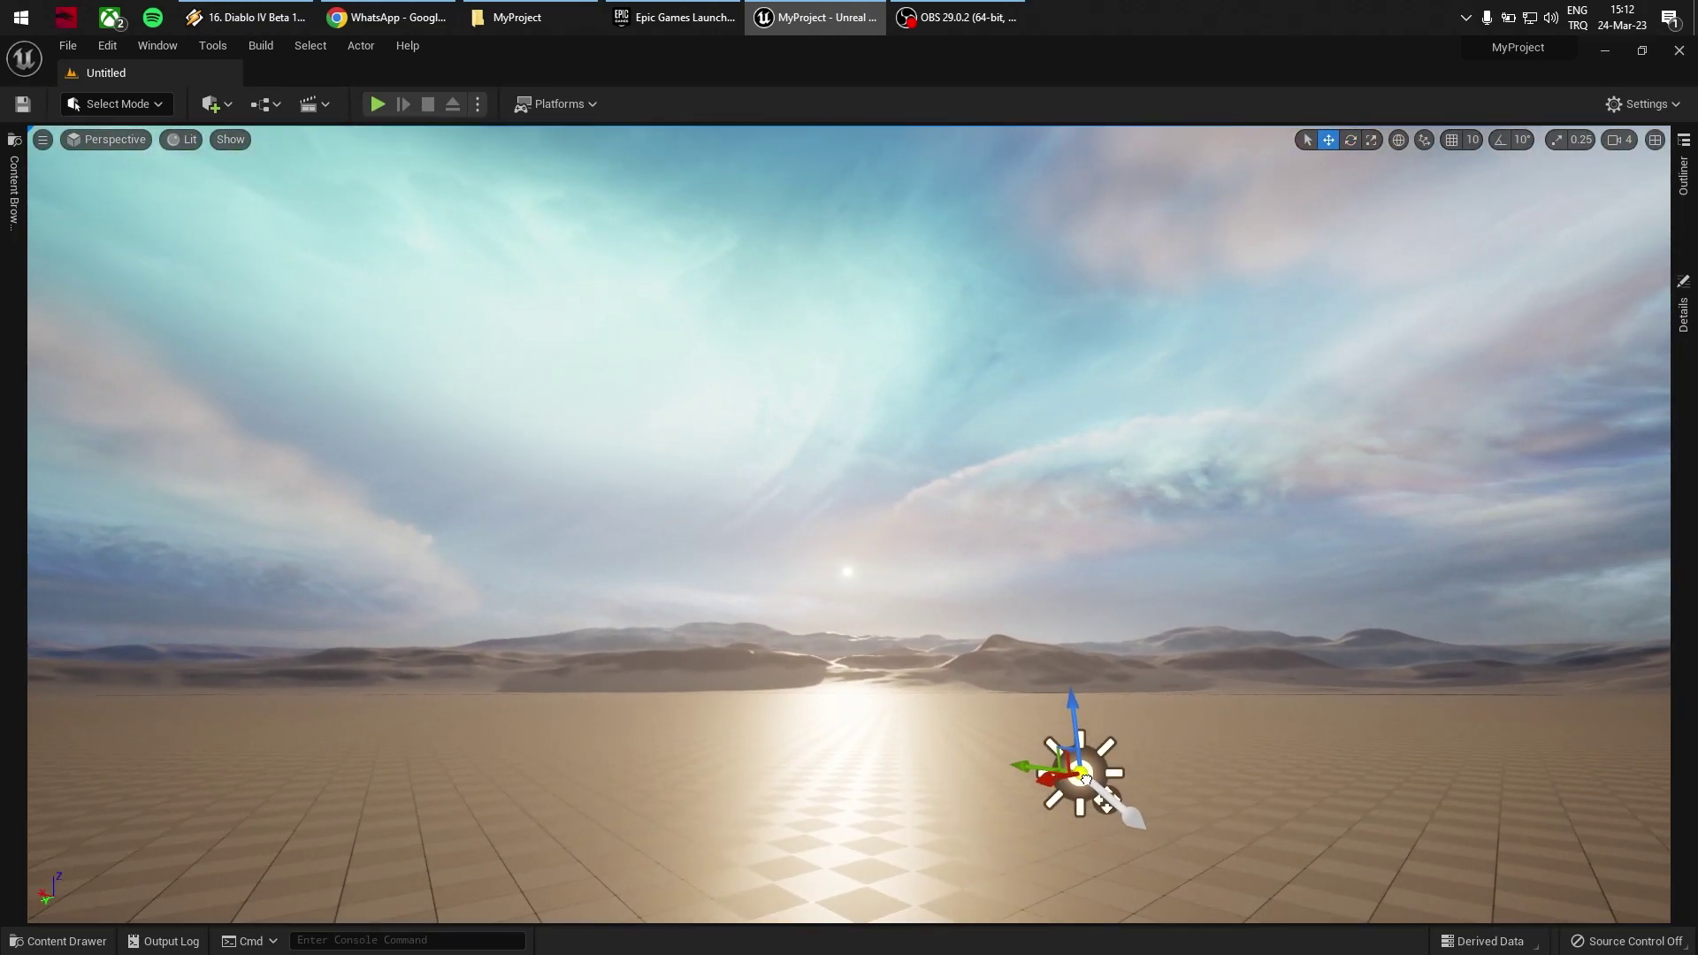
Step: Rotate the DirectionalLight so the sun drops to the horizon behind the hills
right_click_drag(998, 803, 1026, 773)
key("e")
right_click_drag(1049, 859, 1093, 860)
left_click_drag(943, 852, 889, 863)
left_click_drag(825, 798, 808, 861)
right_click_drag(808, 861, 845, 858)
Step: Hide SM_SkySphere and show it again to check its effect on the sky
left_click(1685, 174)
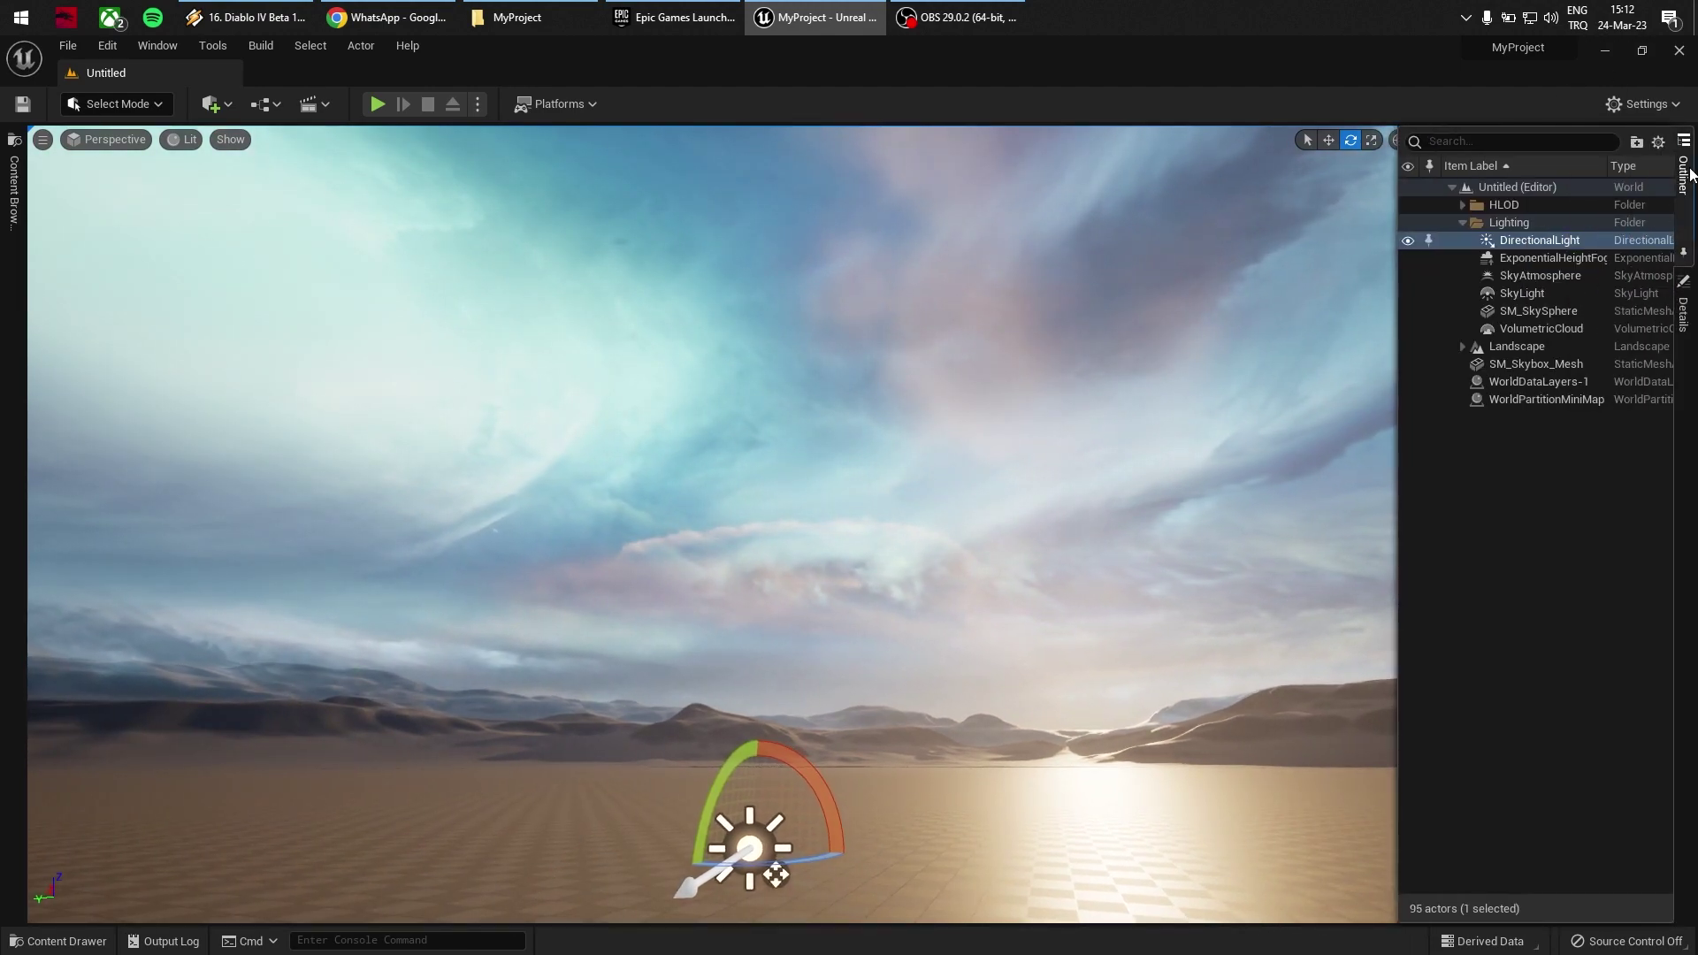
left_click(1409, 310)
left_click(1412, 314)
left_click(1450, 314)
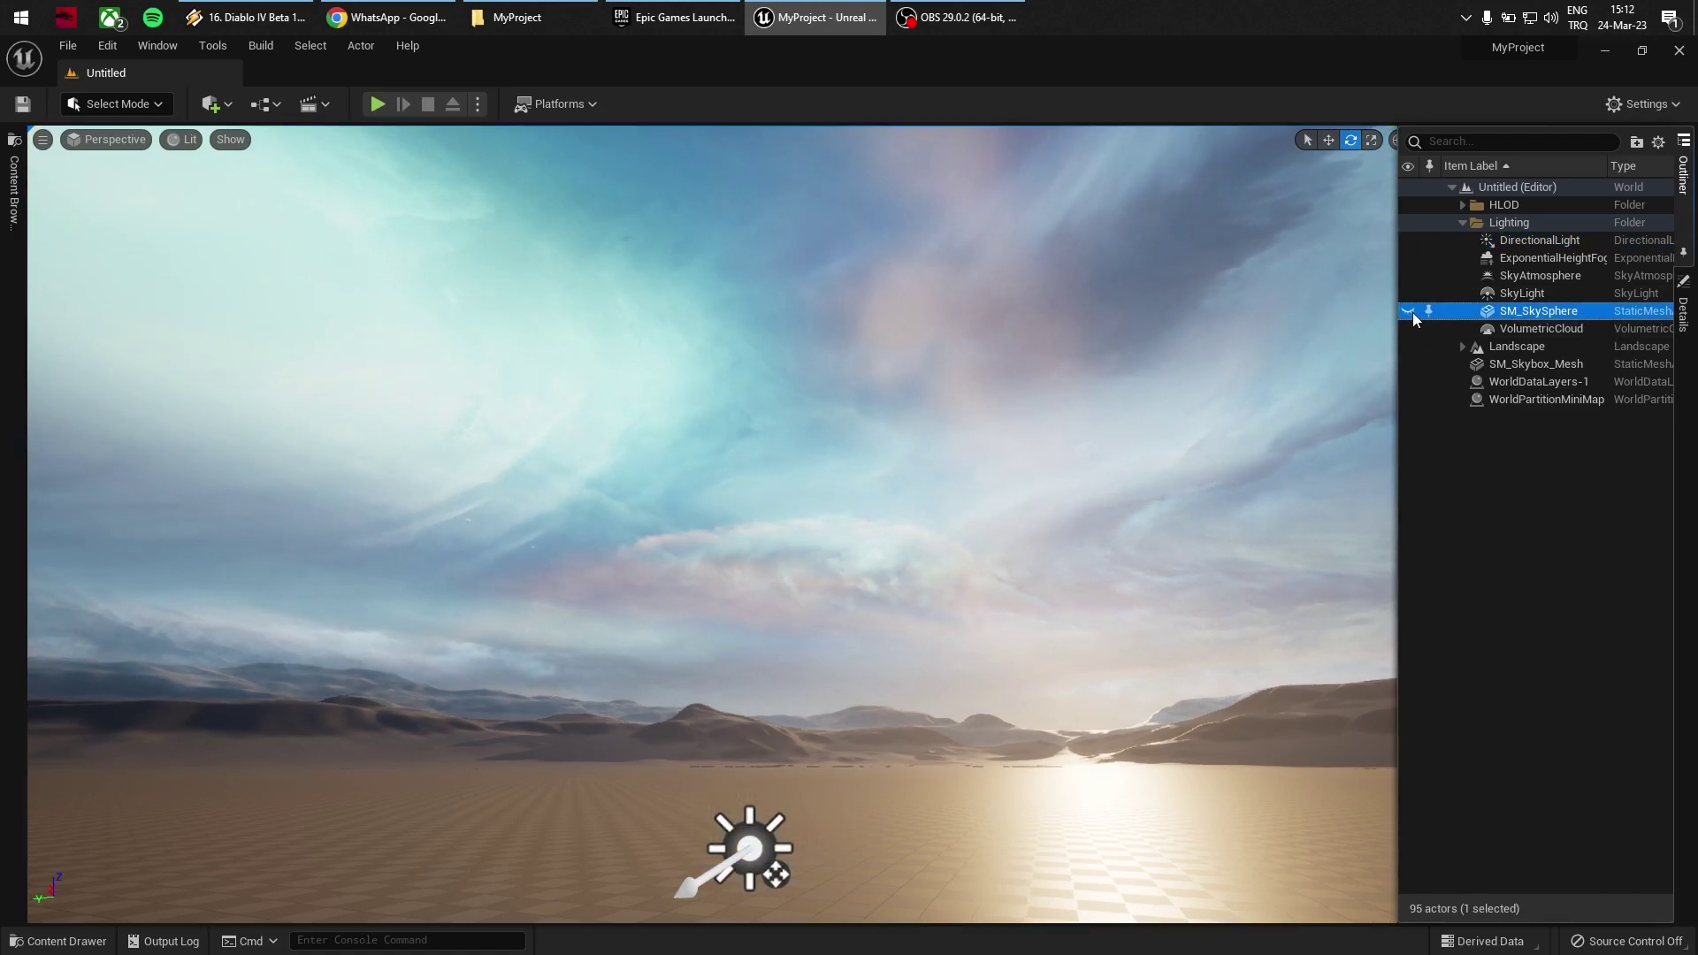
left_click(1410, 311)
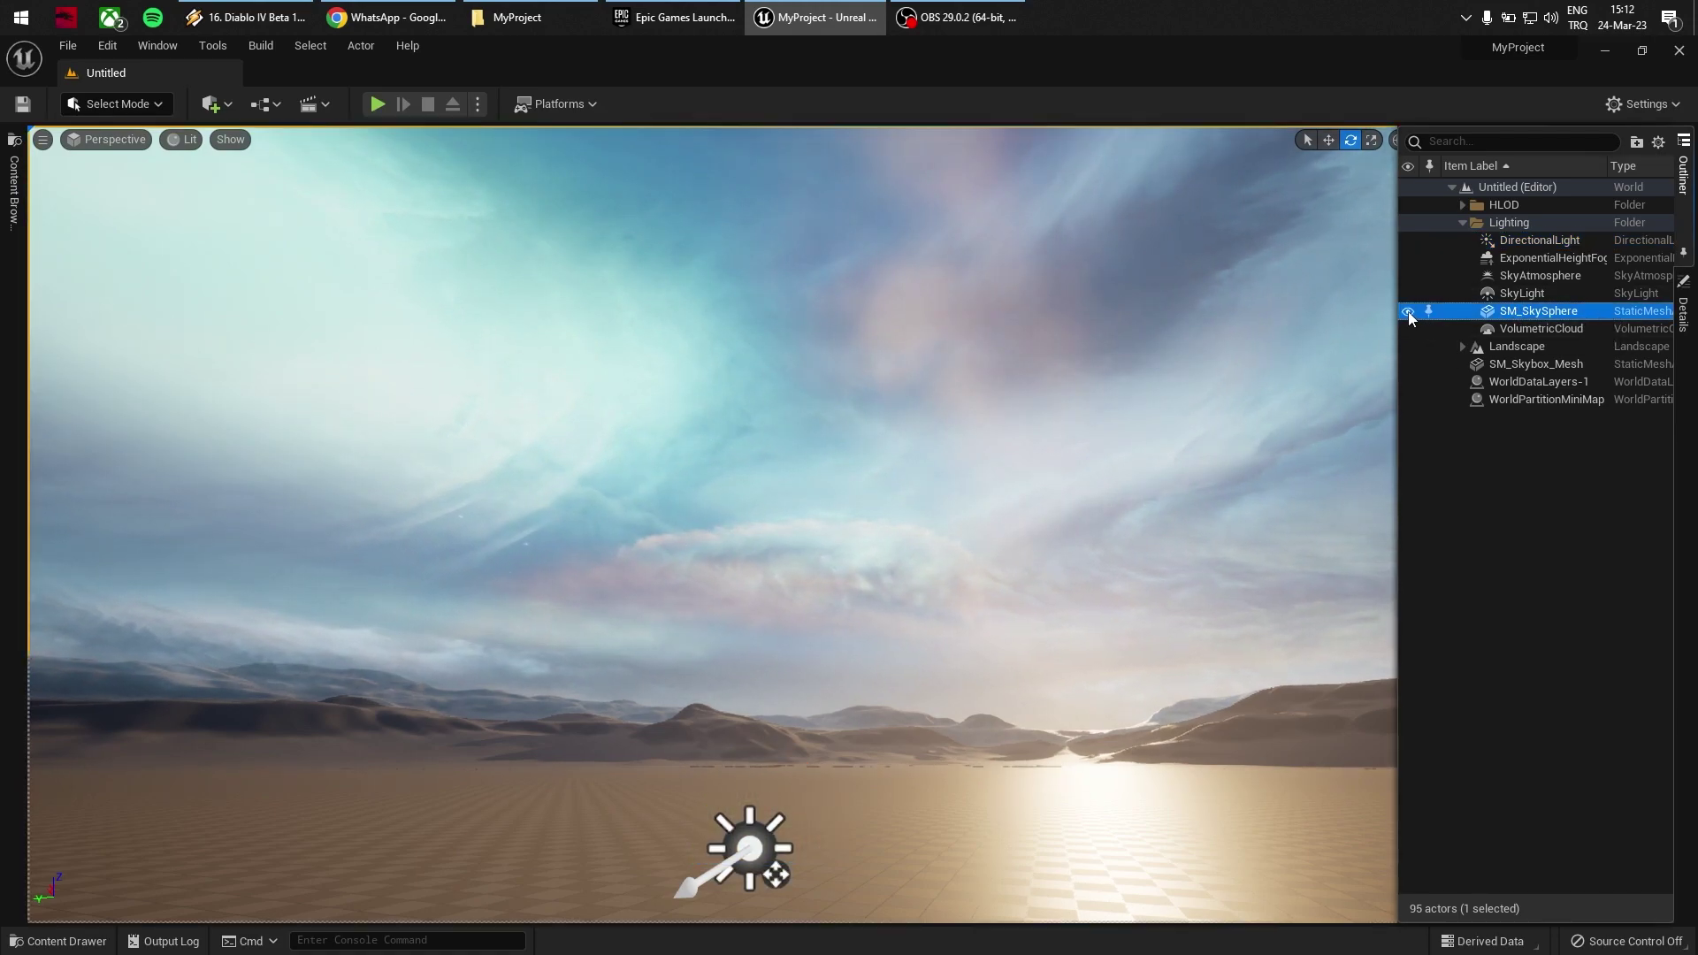
Step: Hide SM_Skybox_Mesh to view the sky without it, and undo the last rotation
left_click(1503, 365)
left_click(1407, 363)
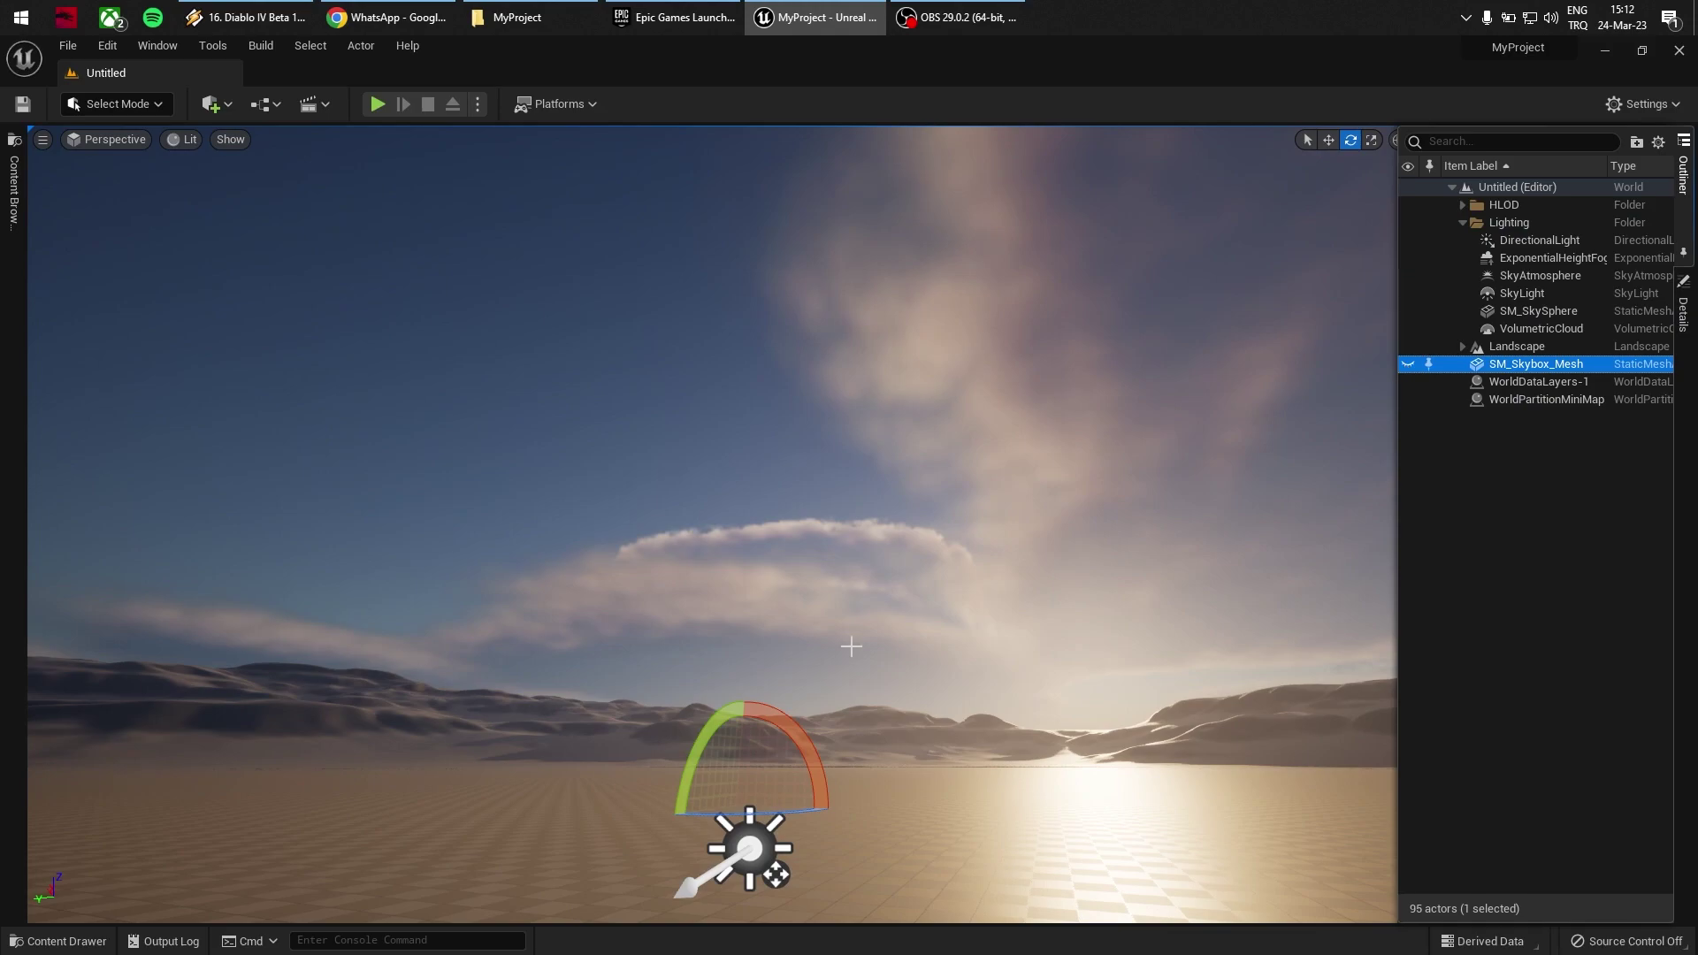
right_click_drag(849, 643, 877, 656)
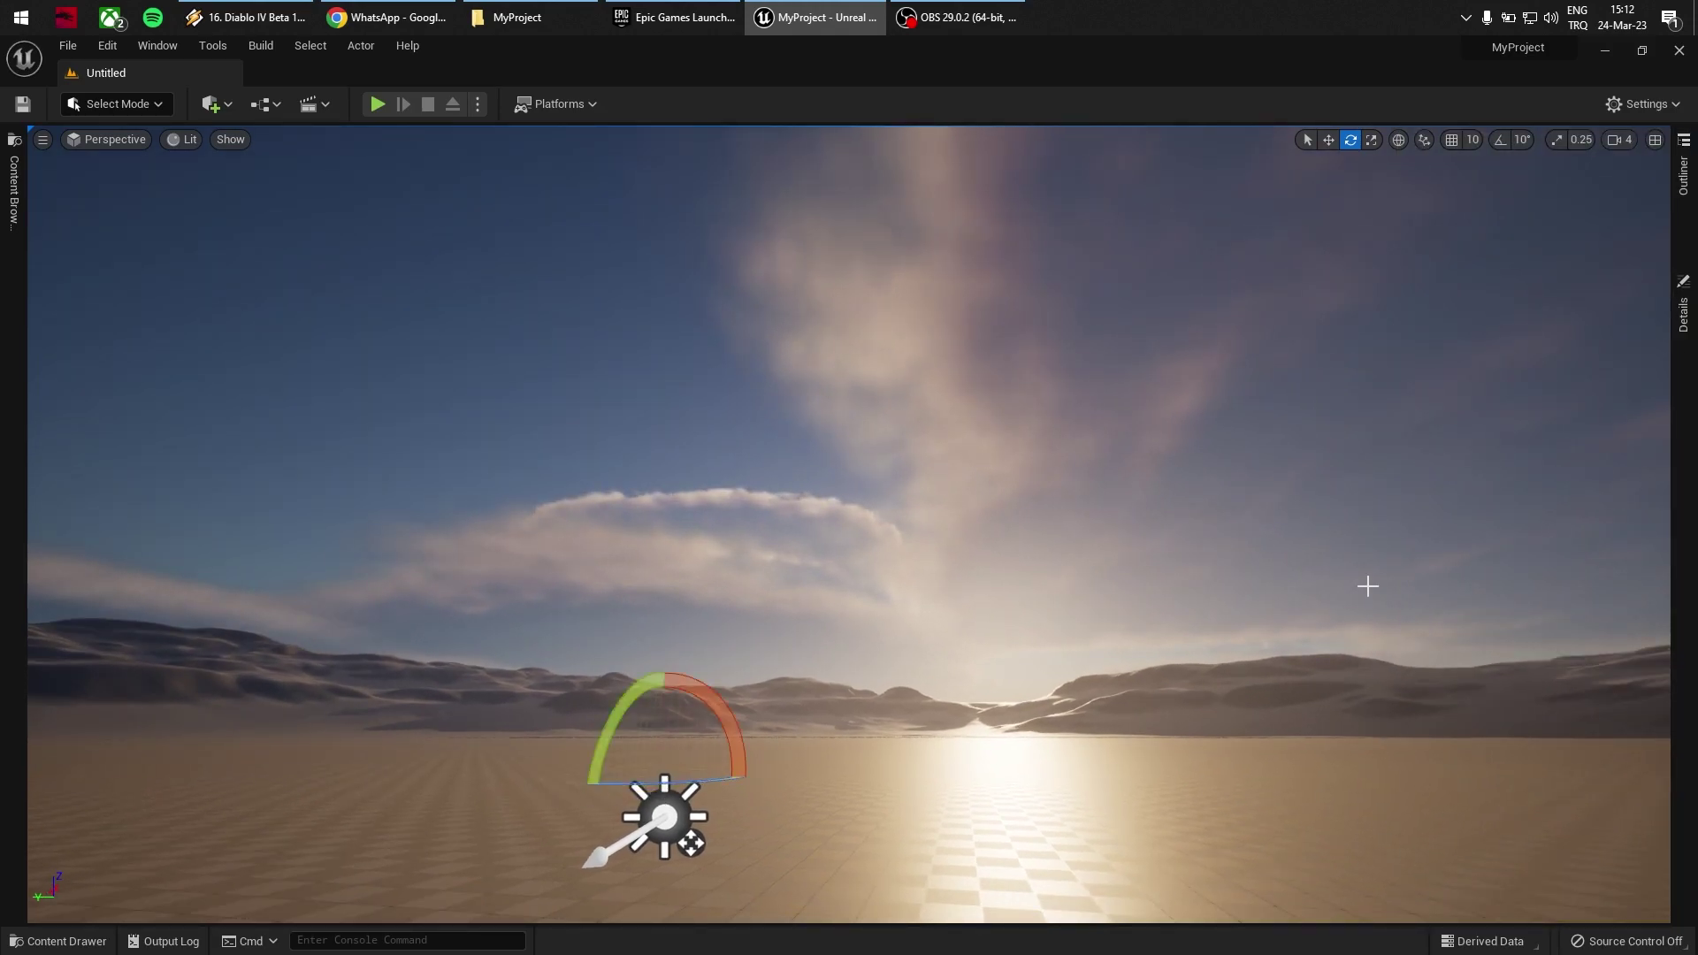
key("ctrl+z")
Step: Rotate the DirectionalLight to adjust the low sun, and make SM_Skybox_Mesh visible again
left_click(1684, 177)
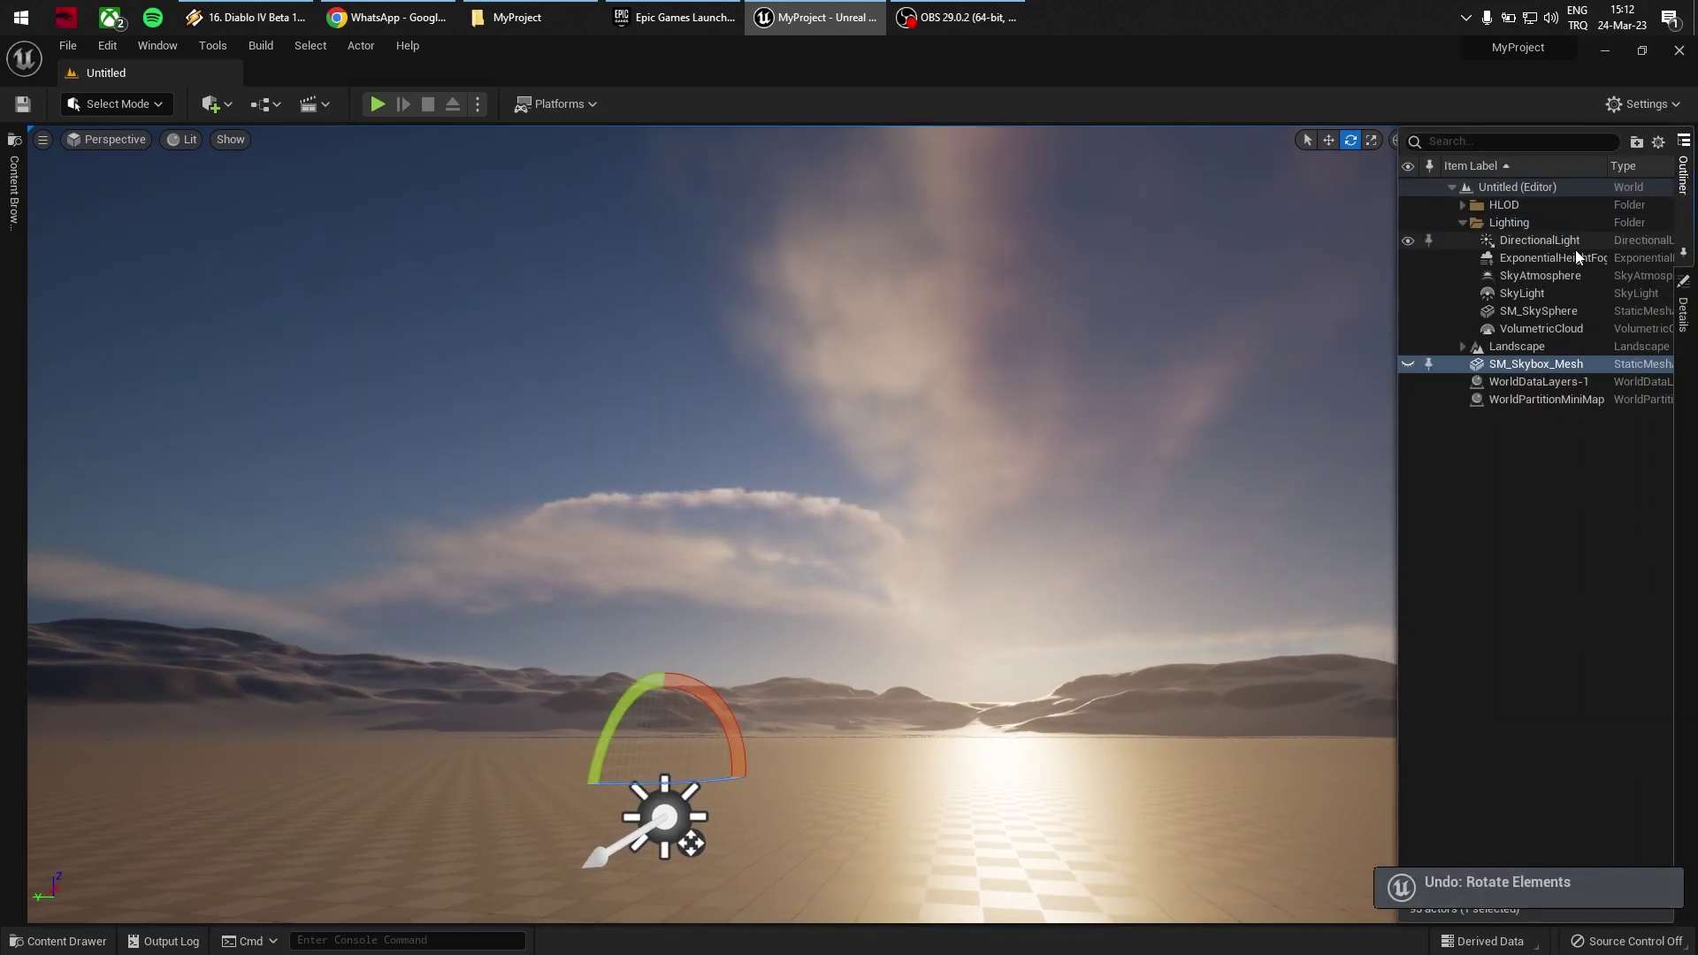
left_click(1567, 241)
right_click_drag(1022, 533, 860, 688)
left_click_drag(818, 736, 699, 751)
left_click(1684, 195)
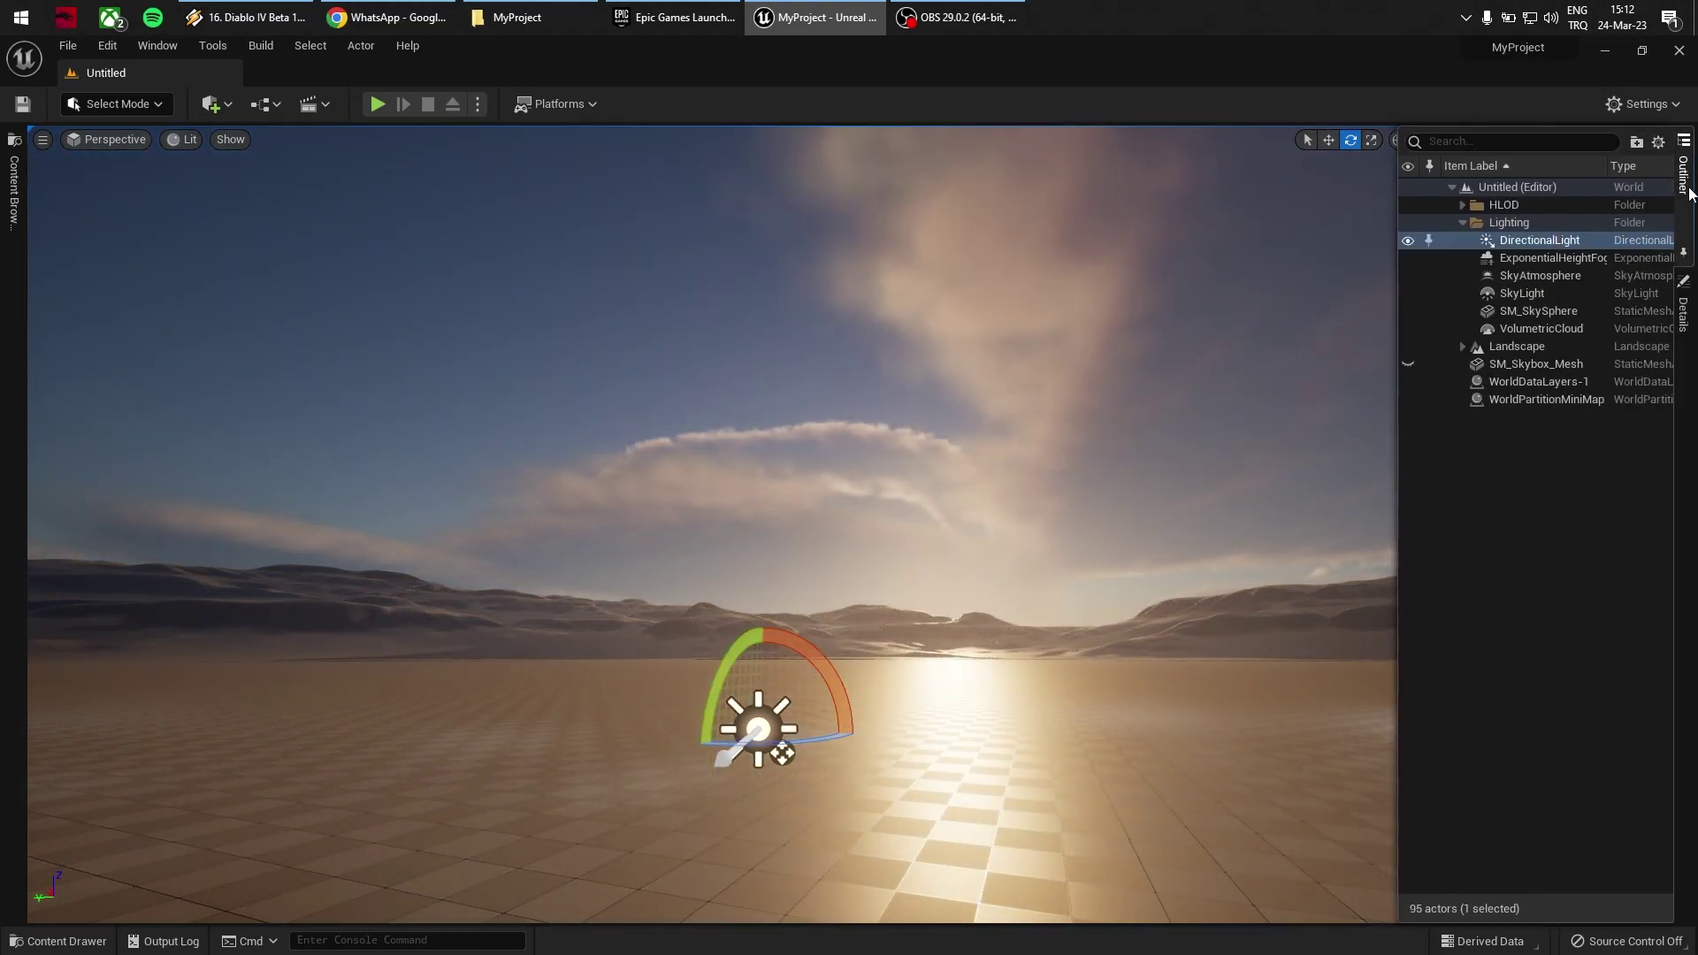
left_click(1408, 365)
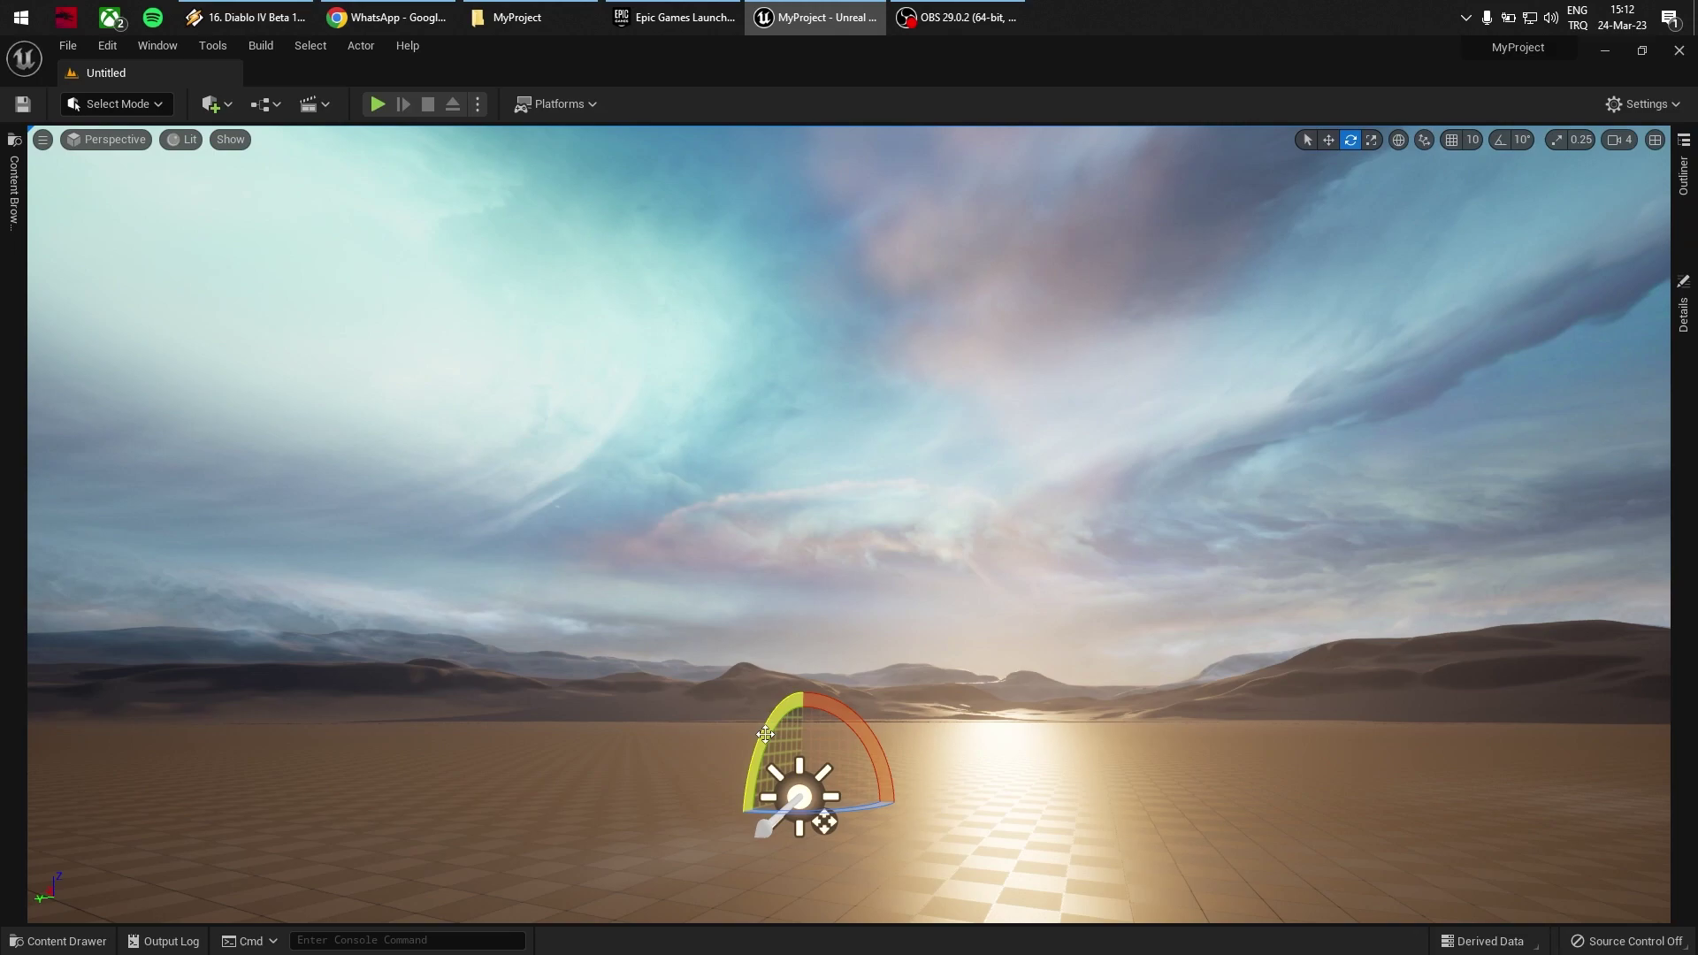
left_click_drag(765, 734, 714, 818)
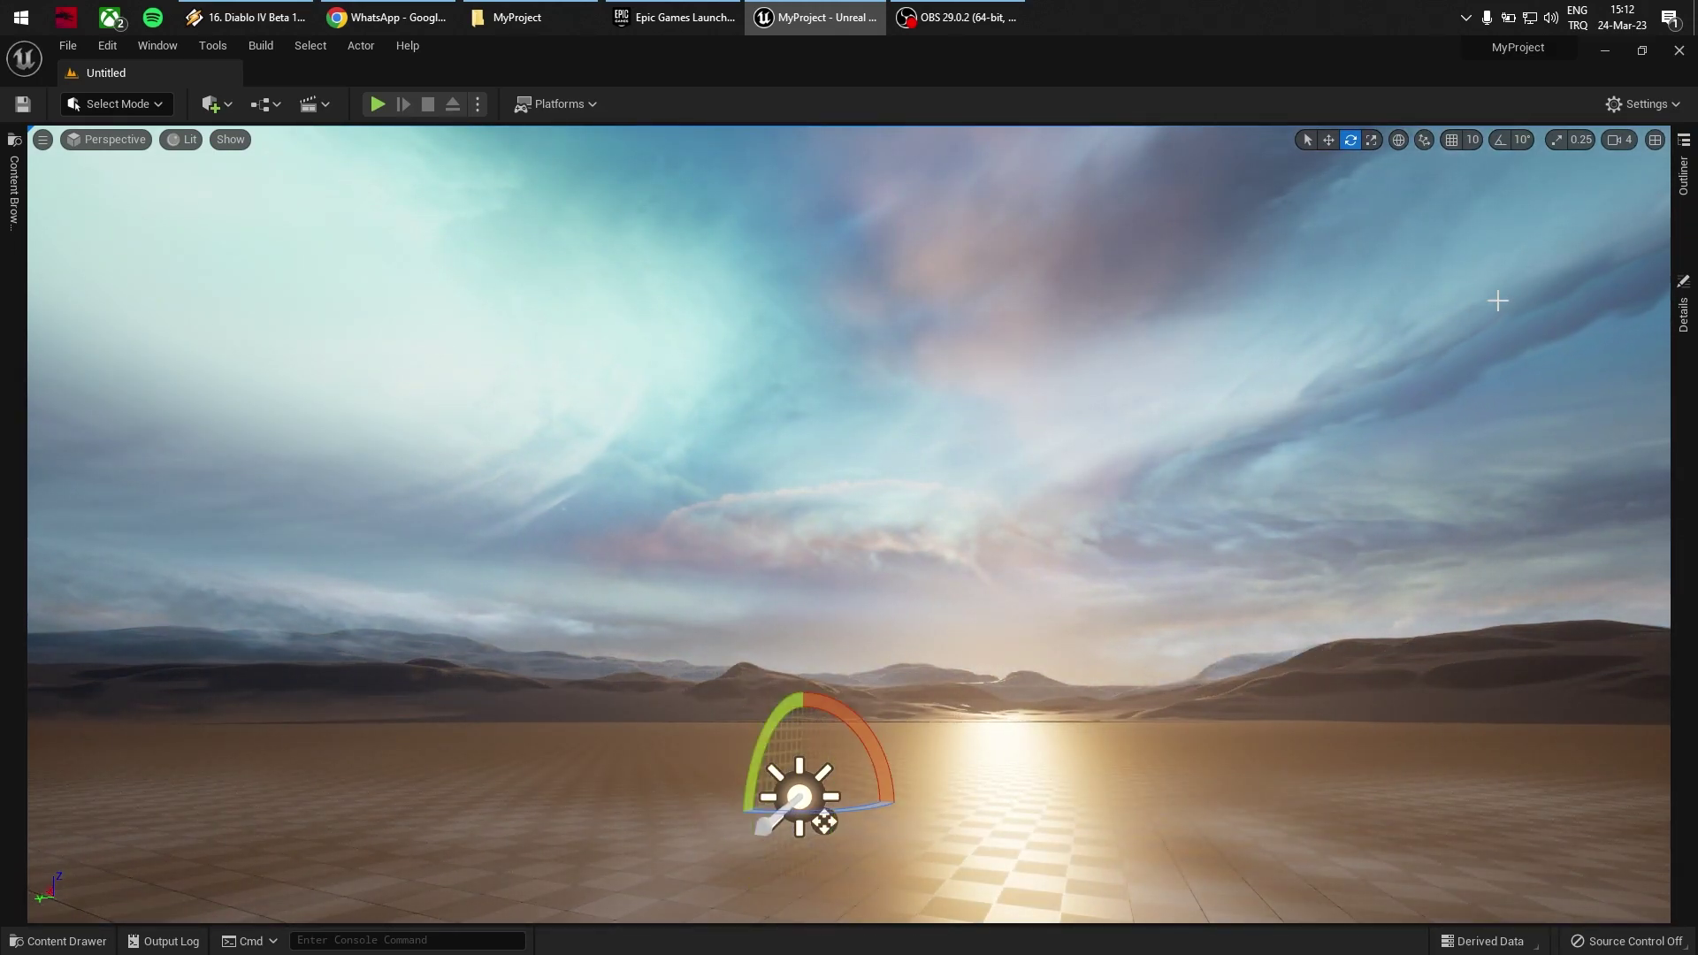
Step: Open SM_Skybox_Mesh's material instance M_Flowmap_Inst_06 and move its editor window aside so the sky stays in view
left_click(1683, 311)
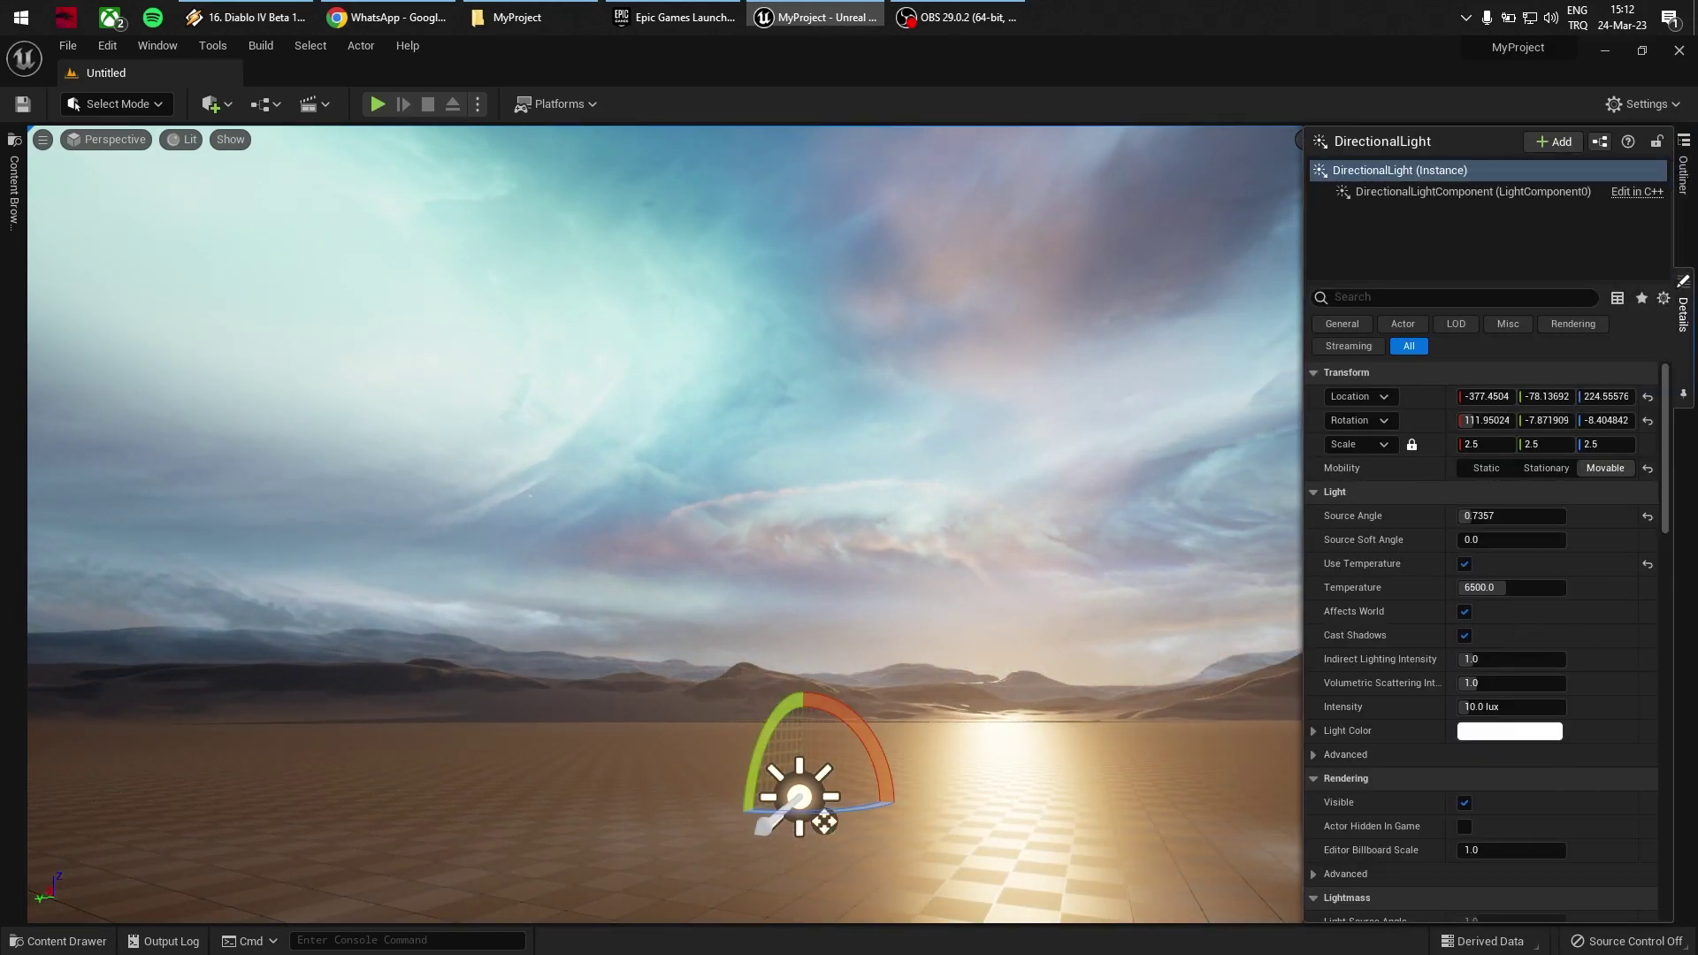
left_click(1690, 186)
left_click(1687, 176)
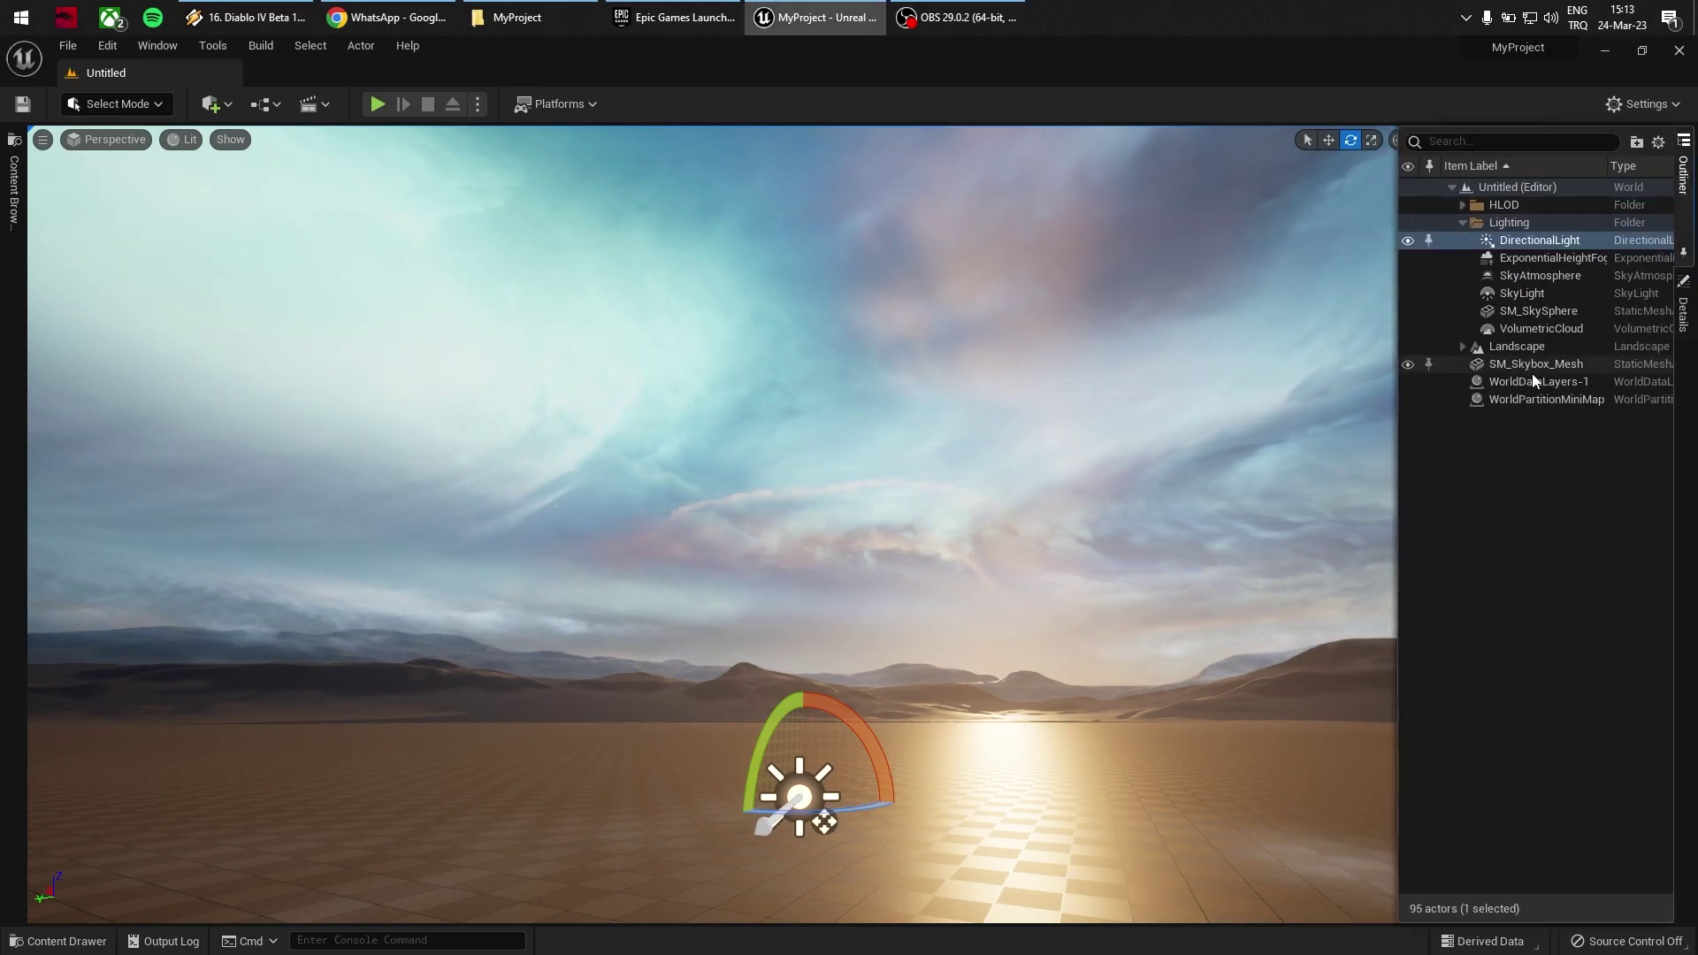
left_click(1534, 369)
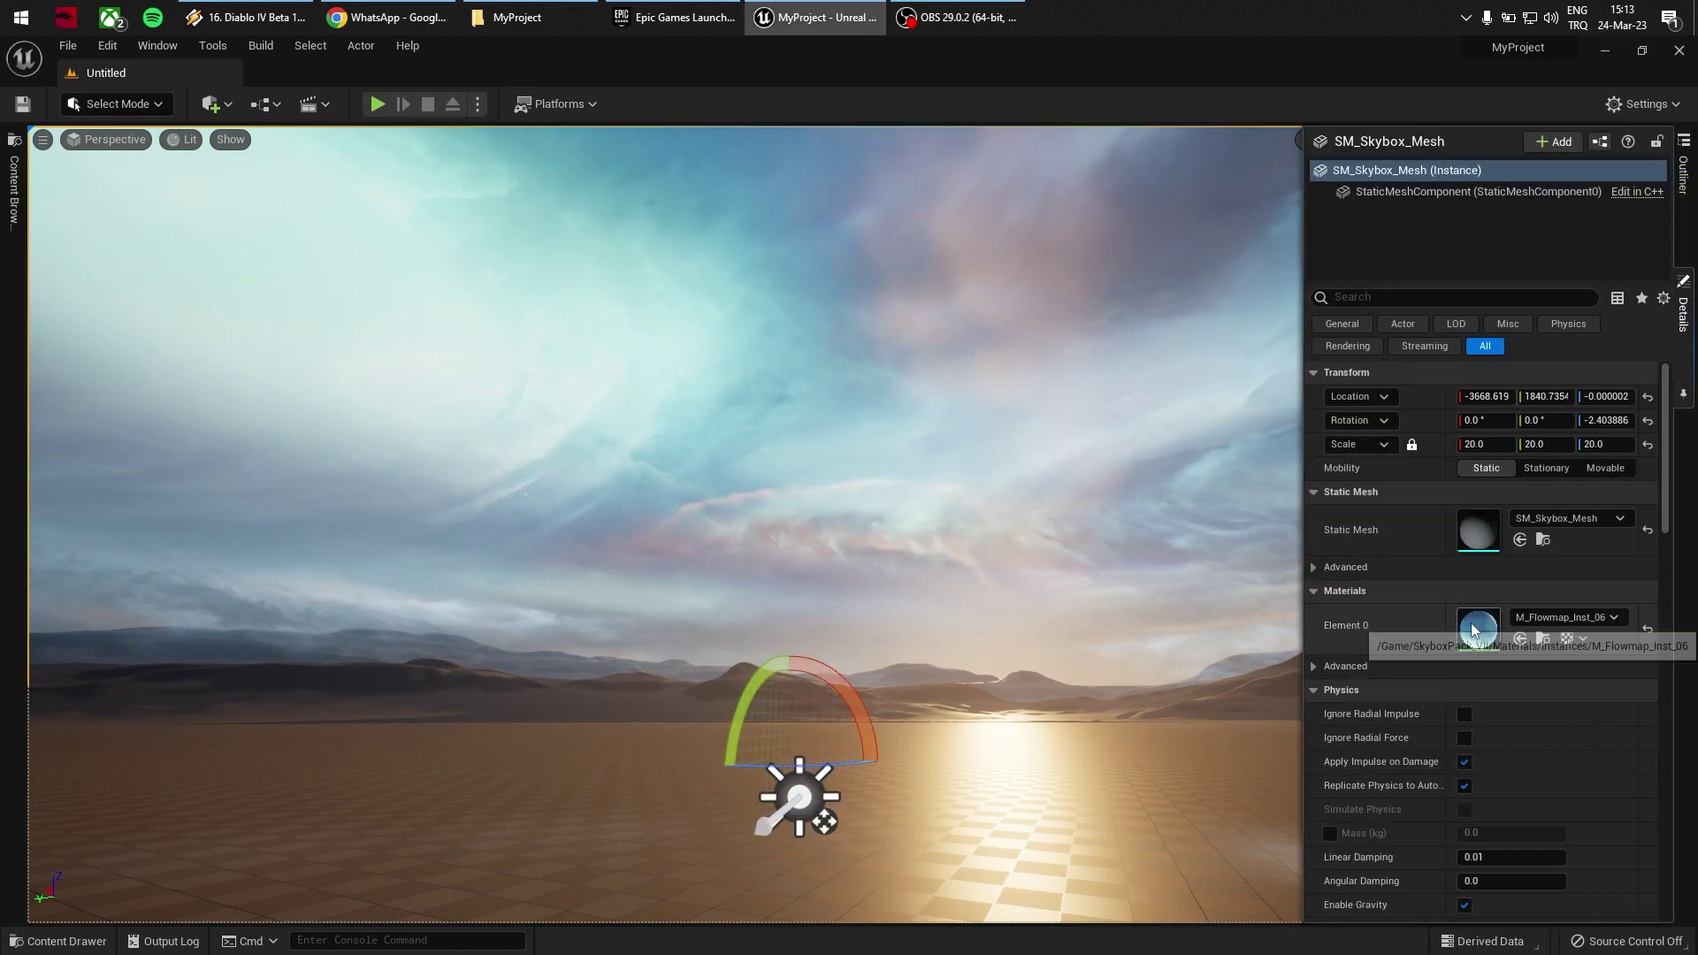
double_click(1474, 624)
left_click_drag(1444, 171, 284, 172)
right_click_drag(994, 498, 938, 363)
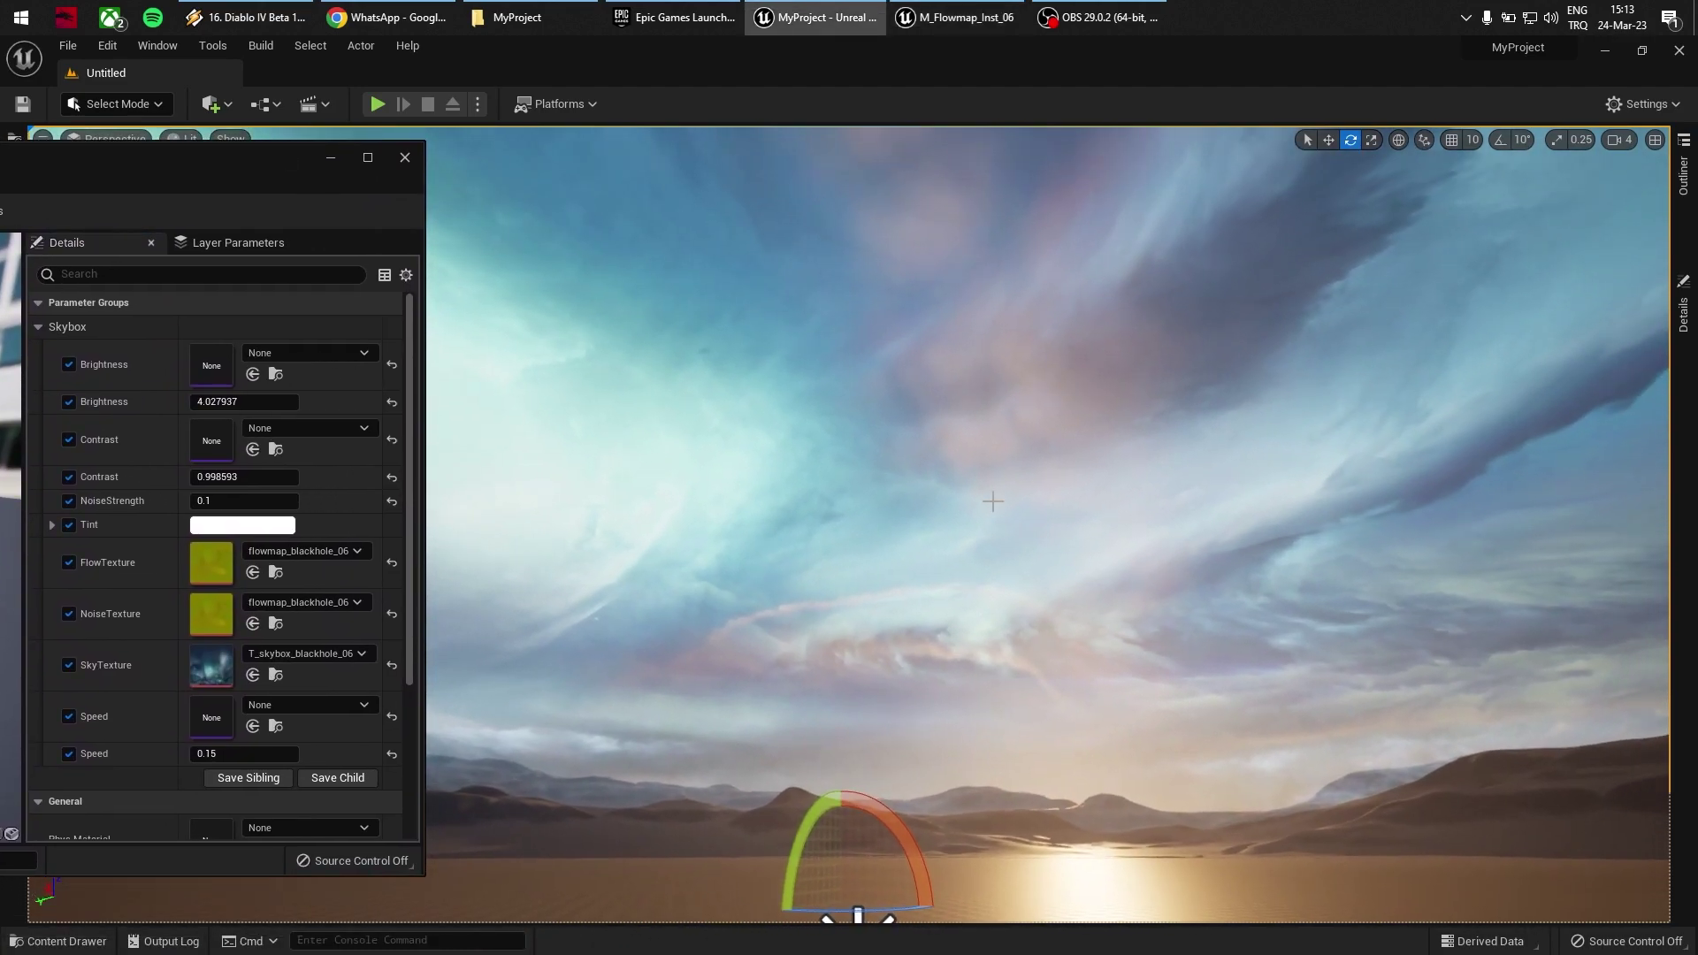
Step: In M_Flowmap_Inst_06, set Tint to a light orange, Contrast to 1.053684 and Brightness to 3.573718
left_click(217, 531)
left_click_drag(363, 653, 398, 669)
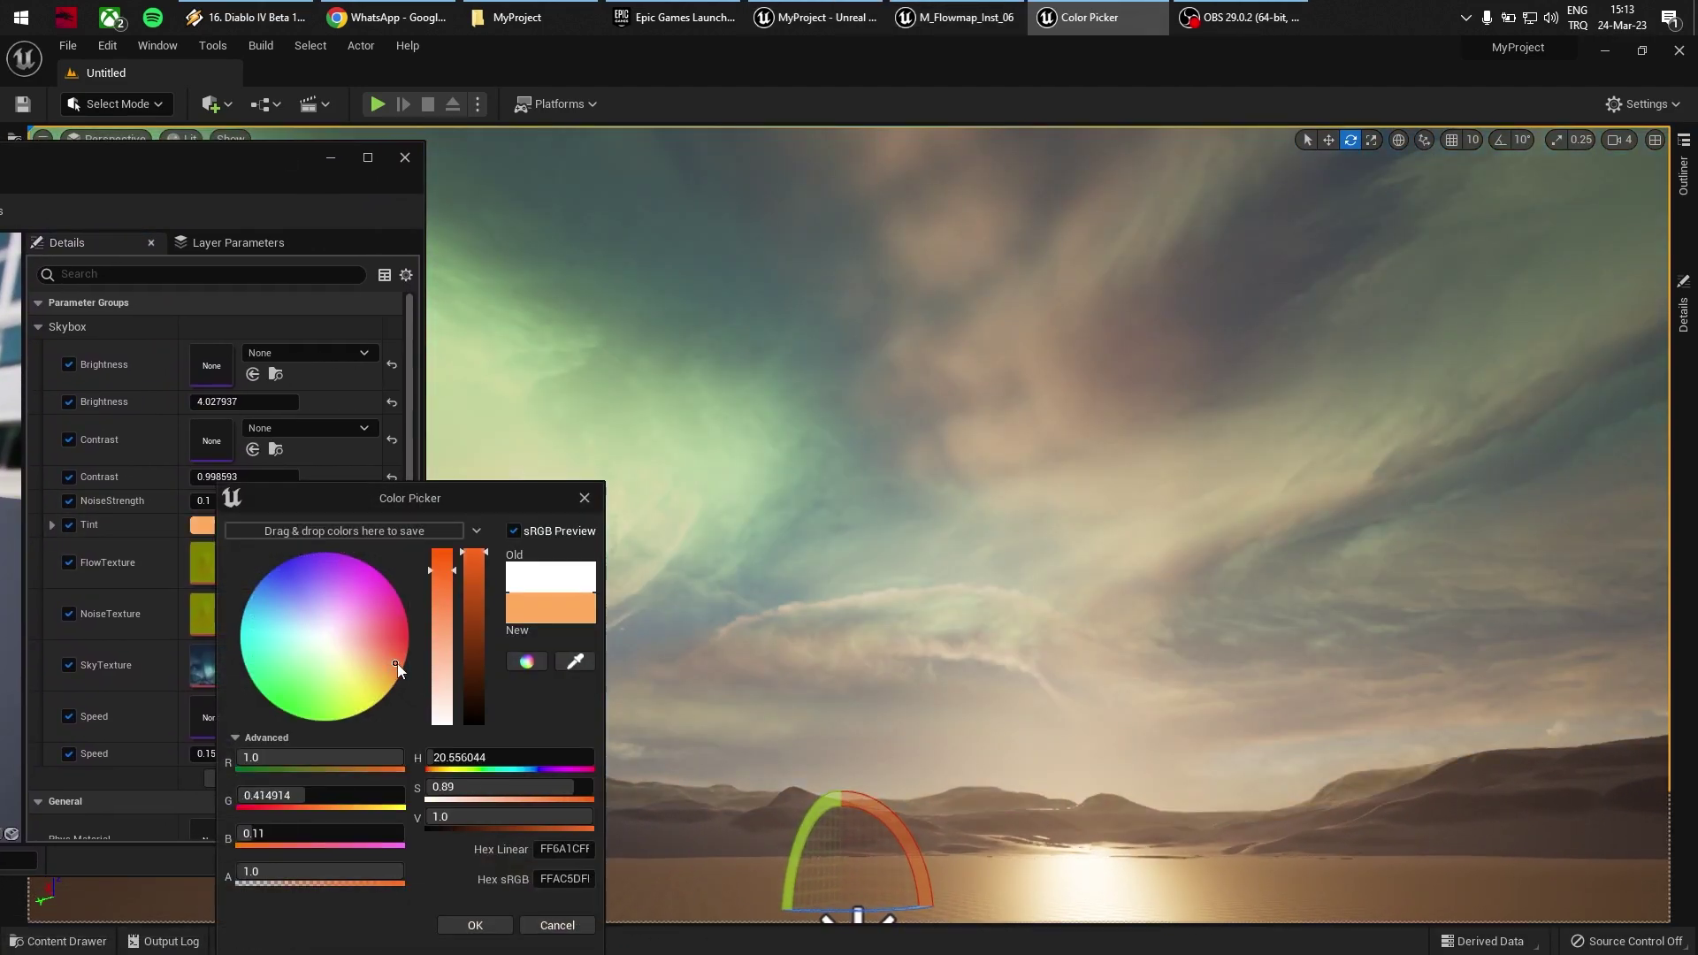
left_click(475, 925)
mouse_move(230, 478)
left_mouse_down()
mouse_move(265, 477)
mouse_move(176, 478)
mouse_move(239, 478)
left_mouse_up()
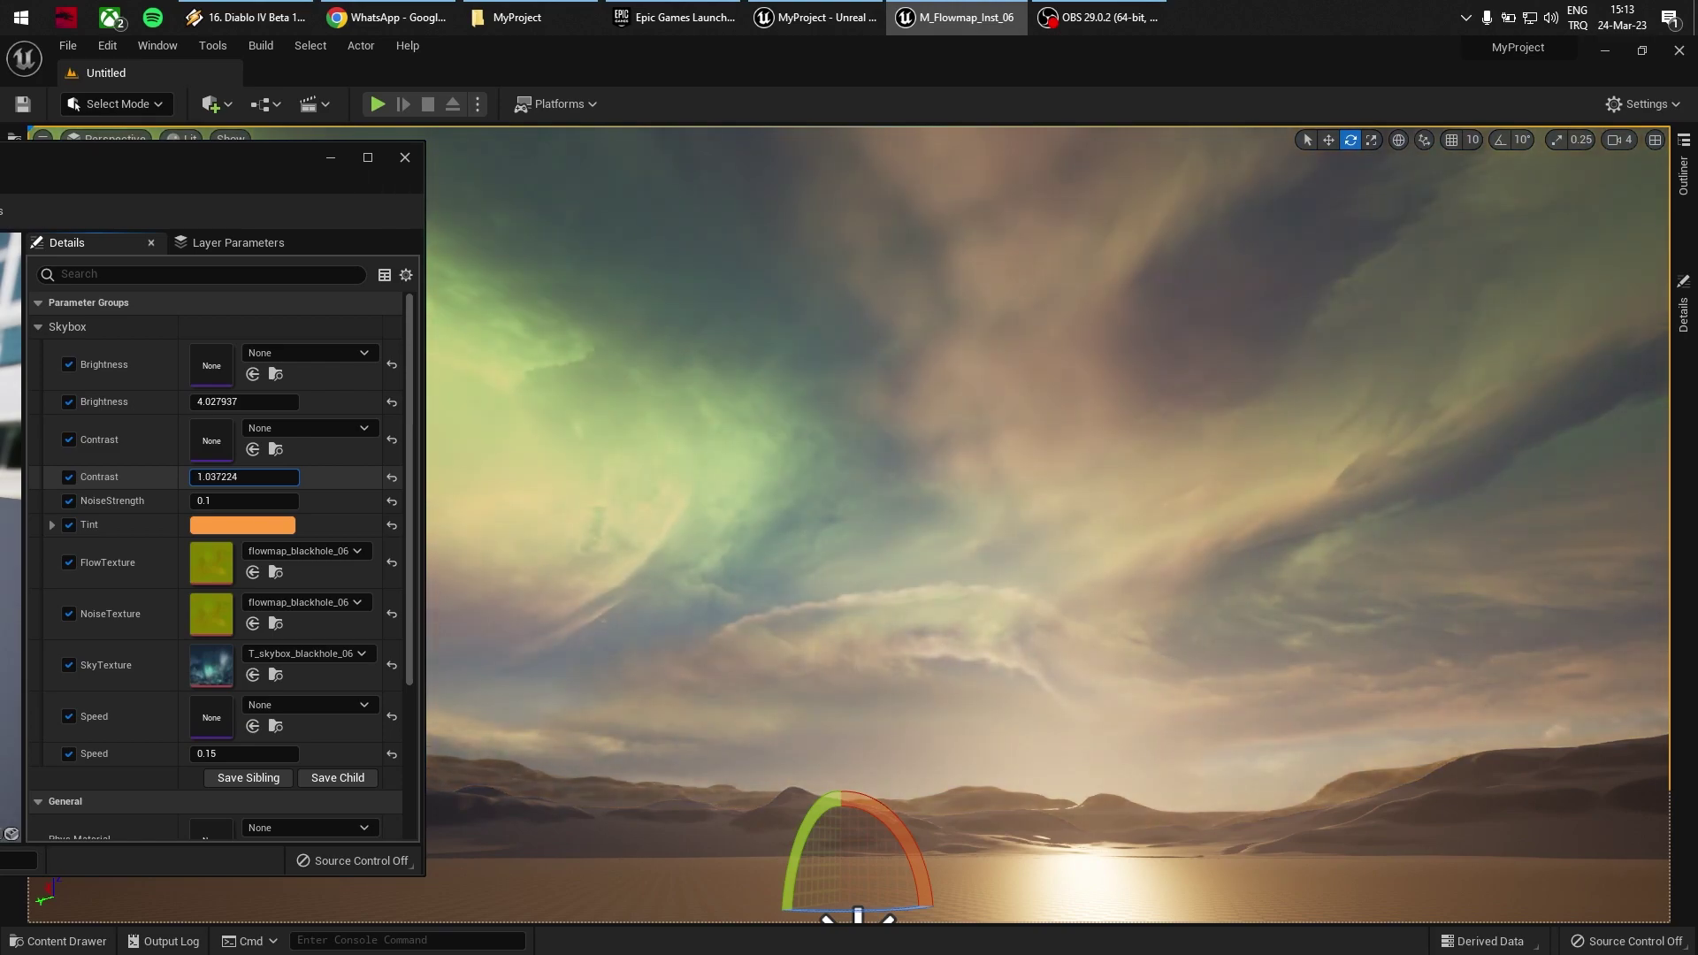
left_click_drag(244, 403, 208, 402)
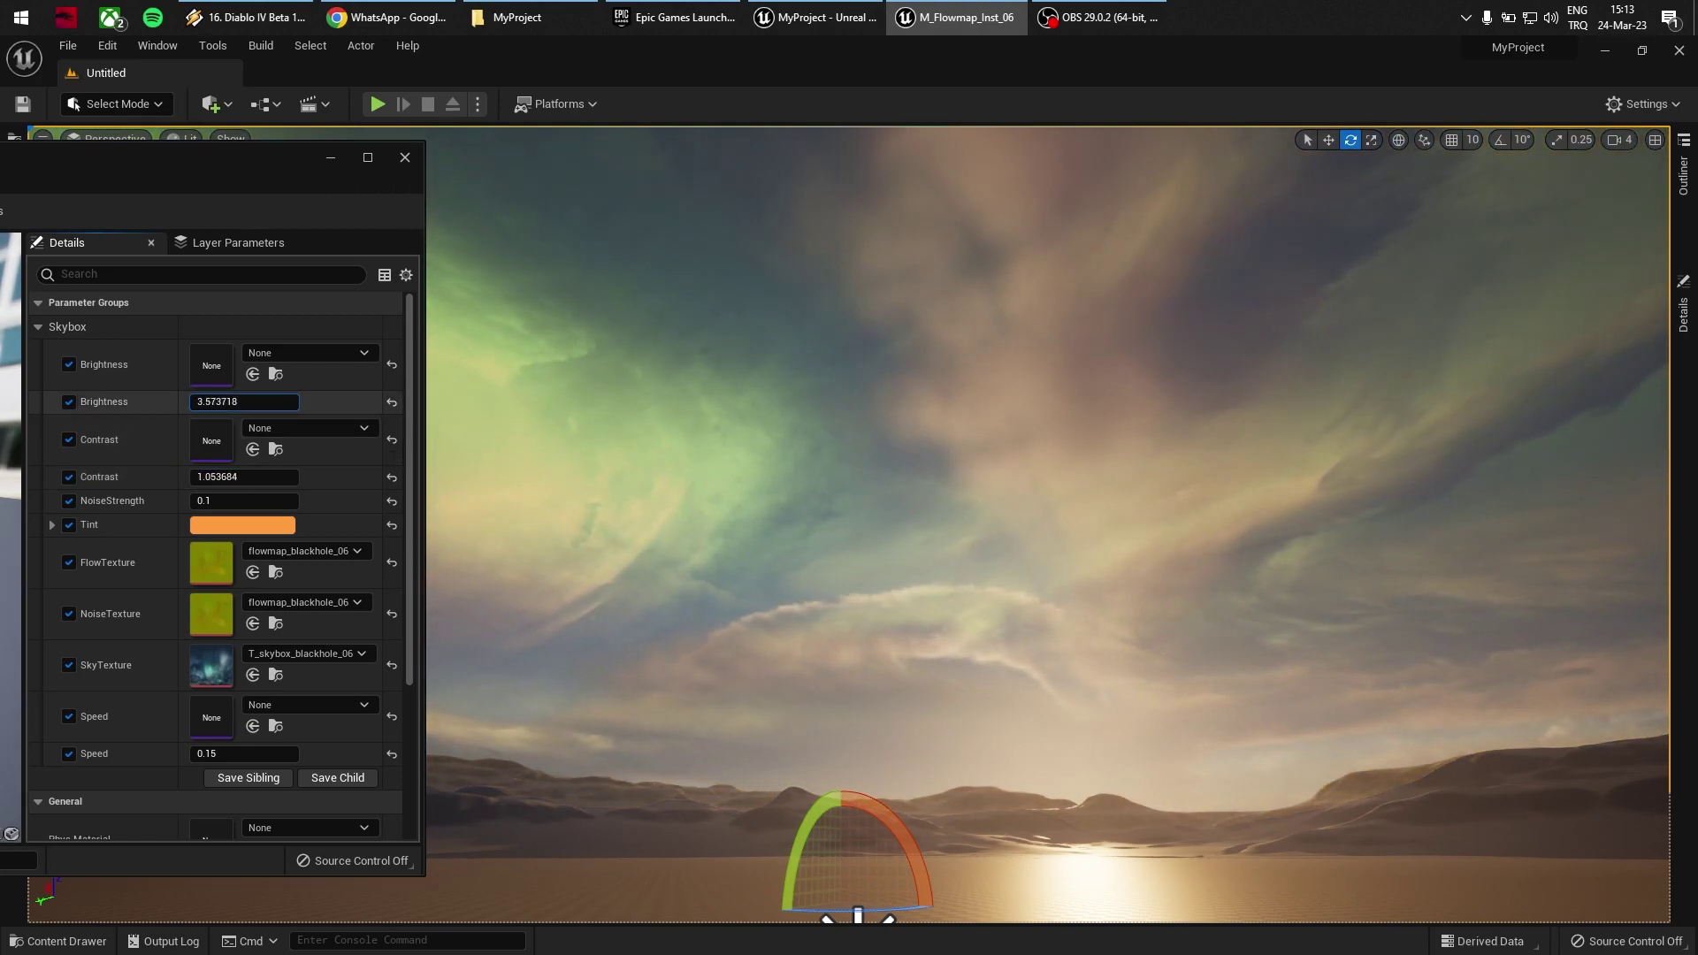
right_click_drag(849, 496, 827, 530)
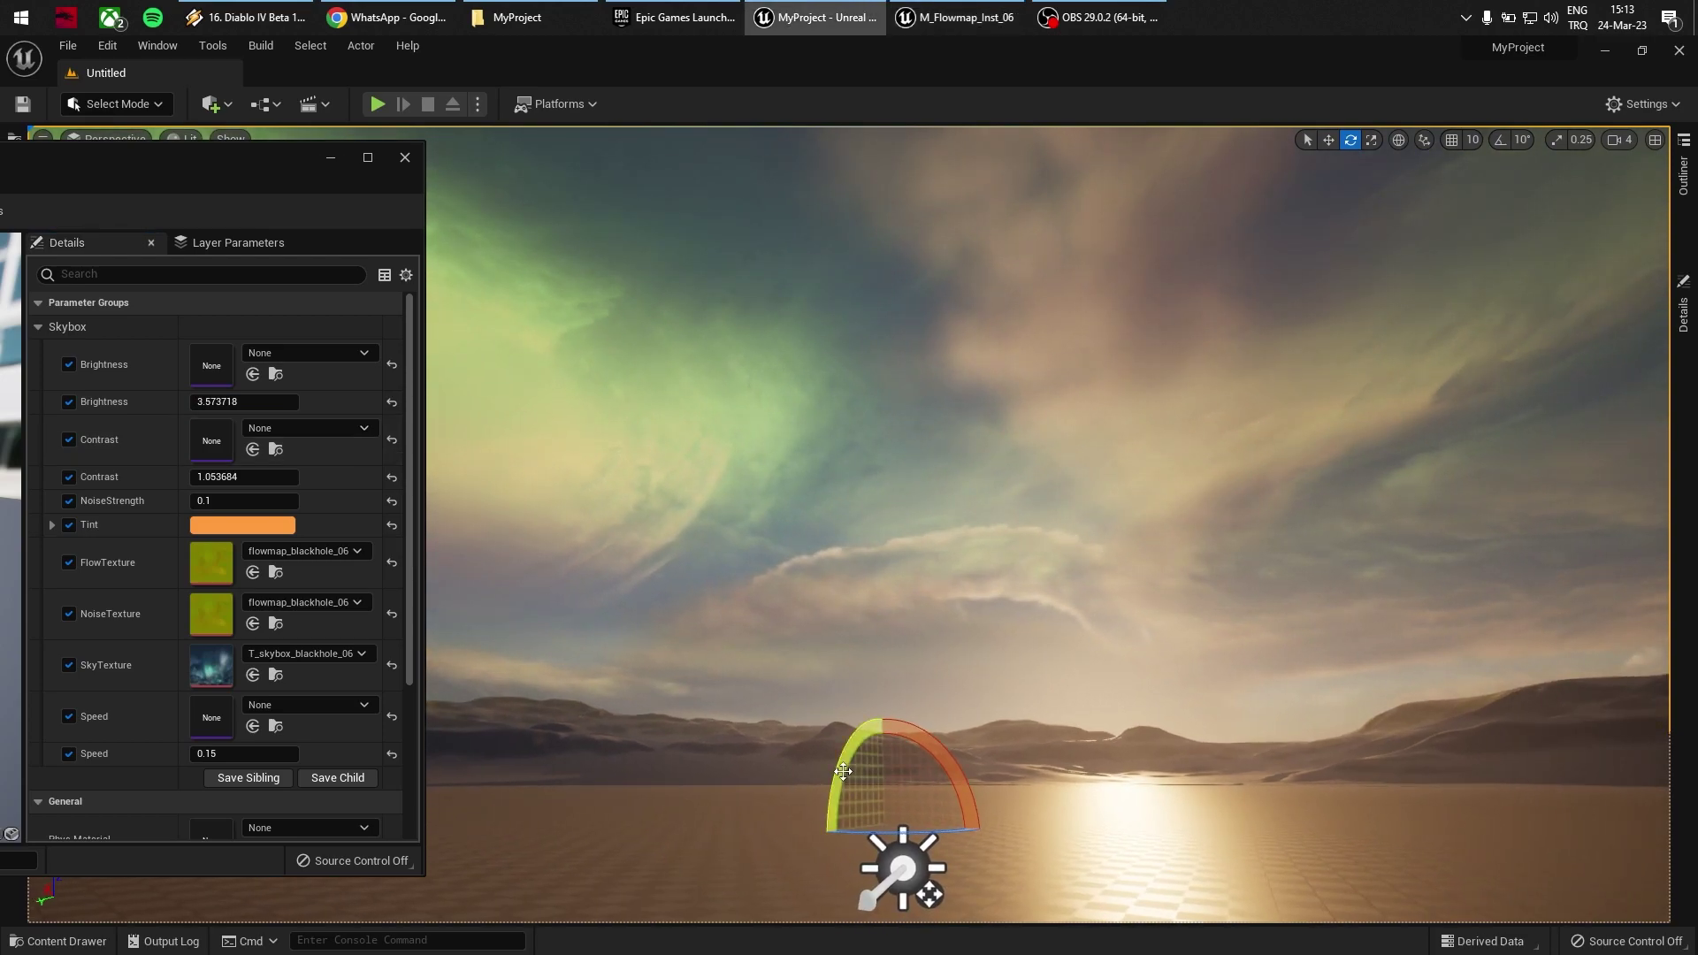
left_click_drag(842, 772, 822, 824)
key("ctrl+z")
Step: Select the DirectionalLight in the viewport and rotate it to bring the sun down to the horizon for a warm sunset
right_click_drag(974, 741, 990, 828)
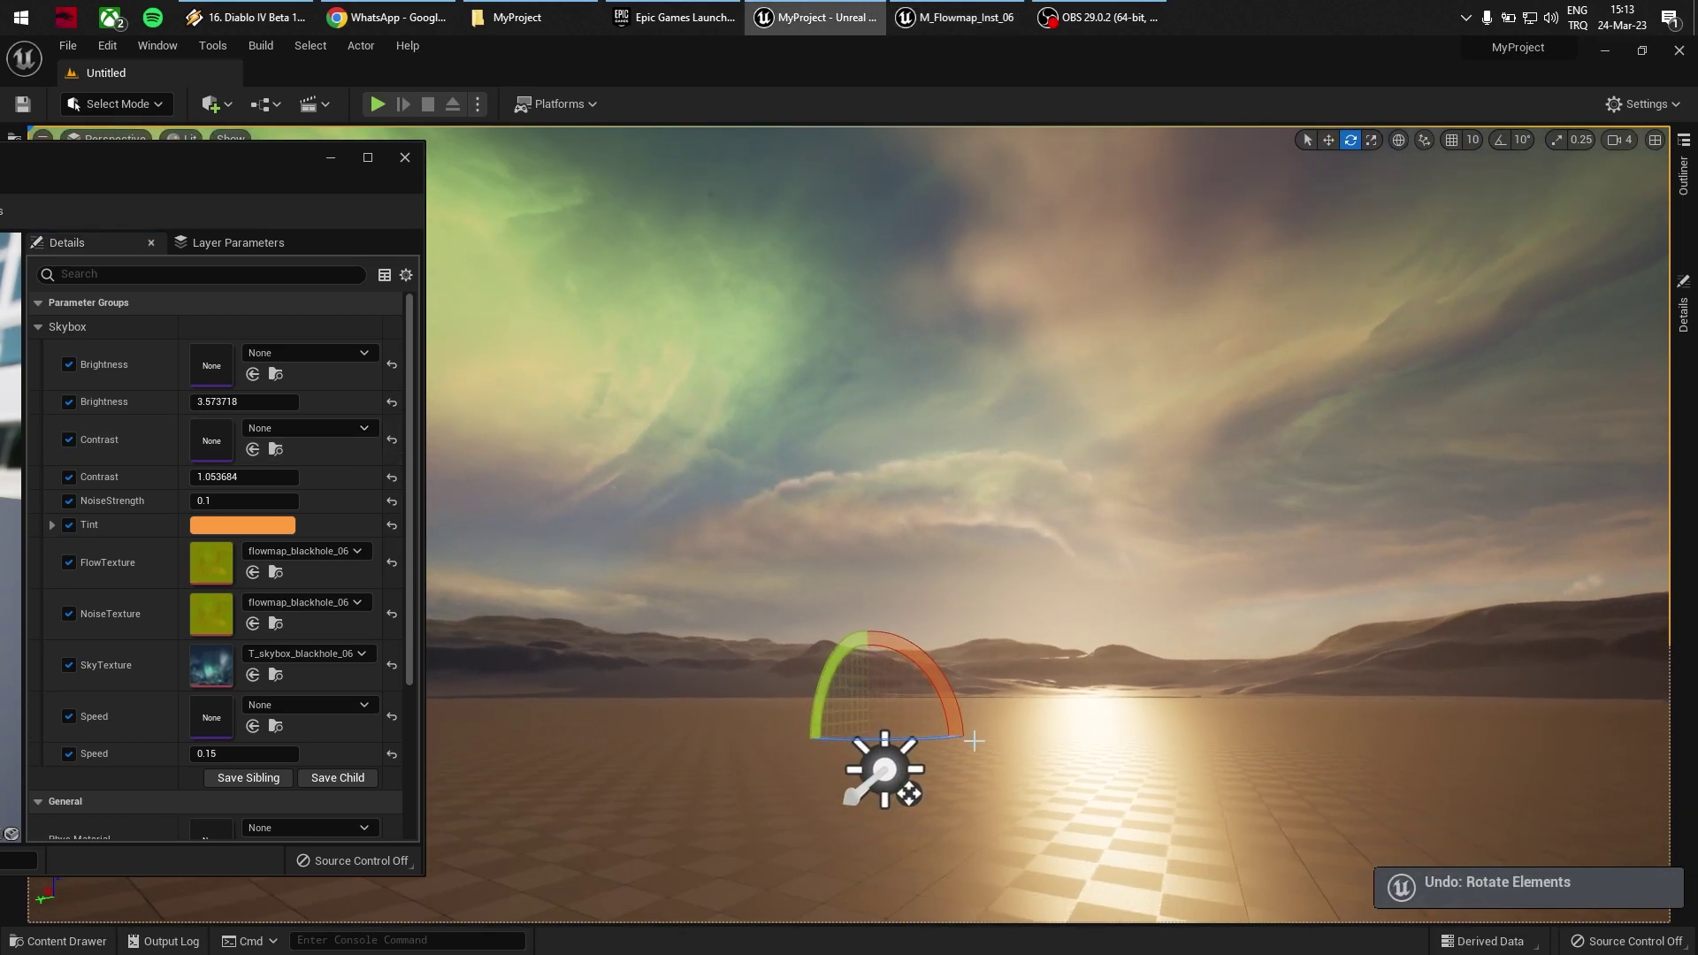
left_click(888, 771)
mouse_move(830, 783)
left_mouse_down()
mouse_move(832, 752)
mouse_move(828, 785)
left_mouse_up()
right_click_drag(828, 785, 971, 752)
left_click_drag(913, 827, 791, 828)
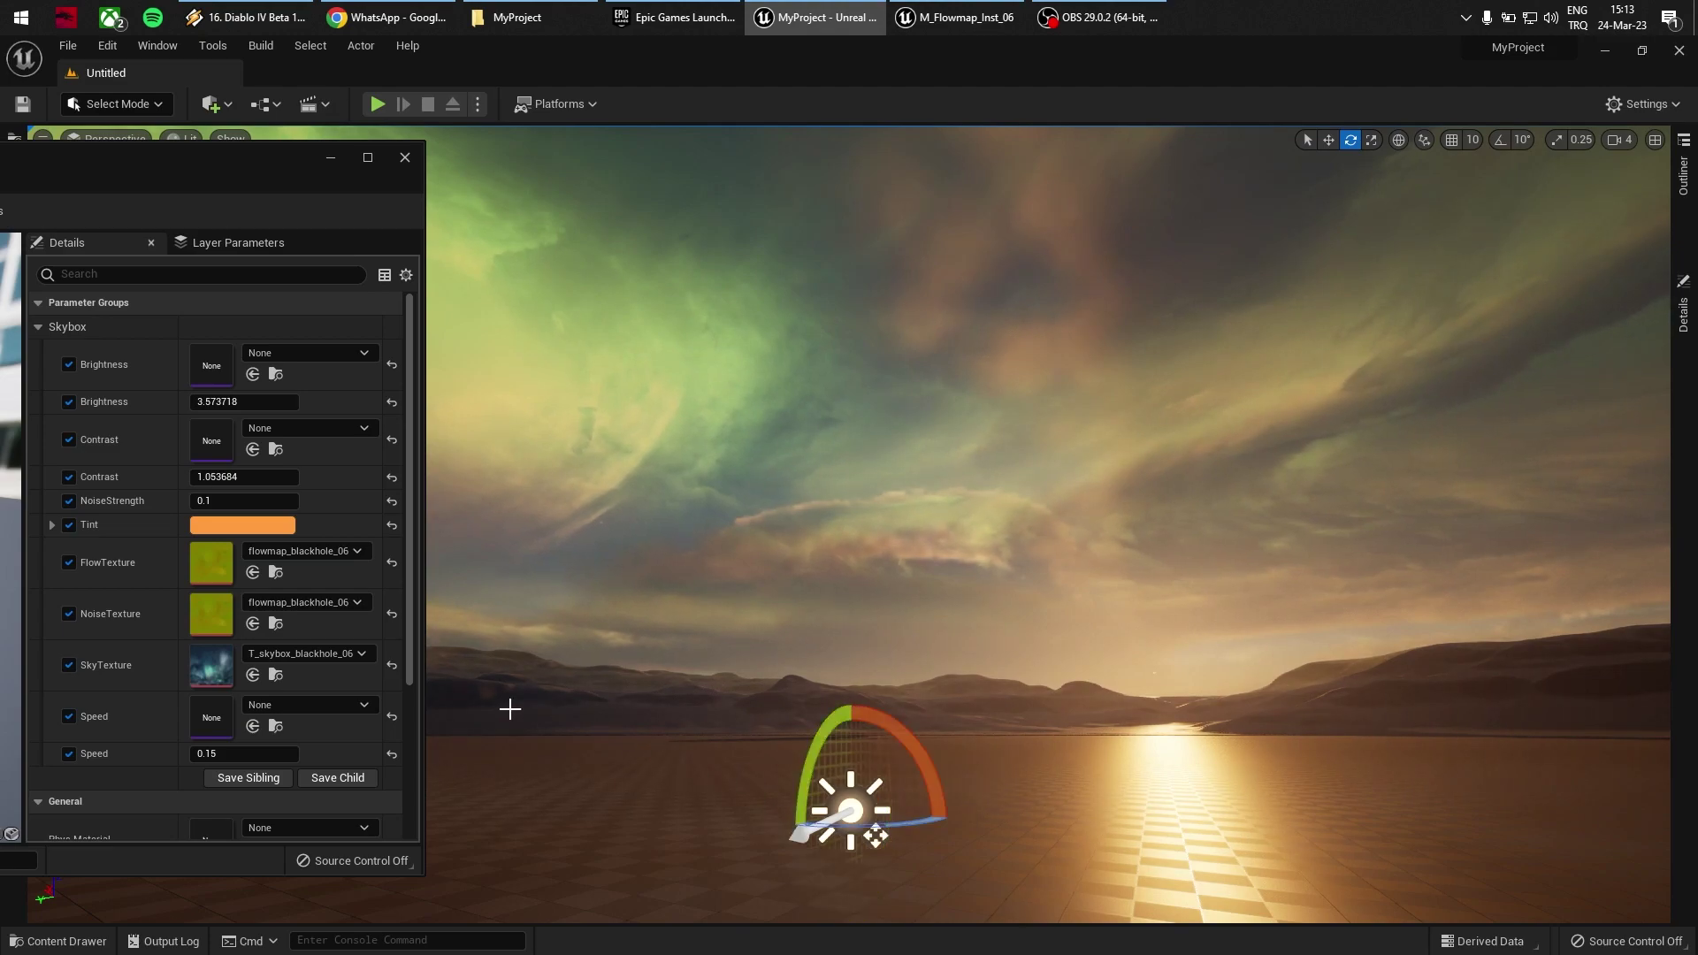
Step: Set the instance's Tint to a deep orange (sRGB FF6200FF) and rotate the DirectionalLight to raise the sun into daylight
left_click(279, 521)
left_click_drag(425, 649, 524, 655)
left_click(558, 930)
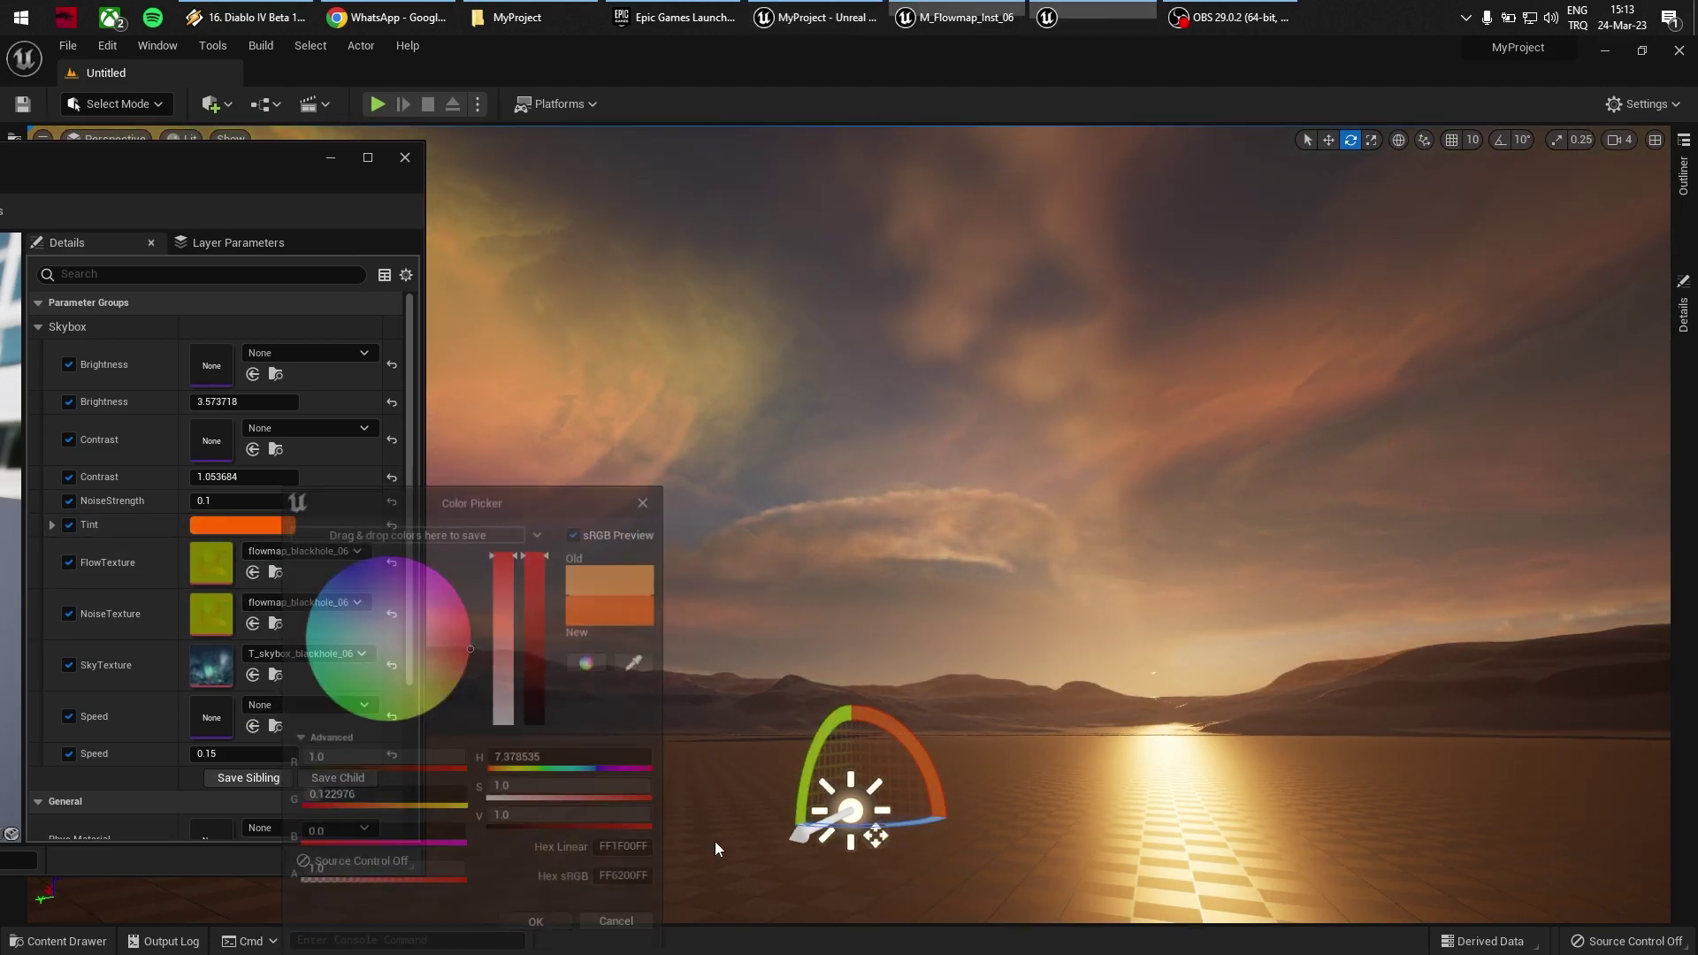
right_click_drag(716, 850, 681, 827)
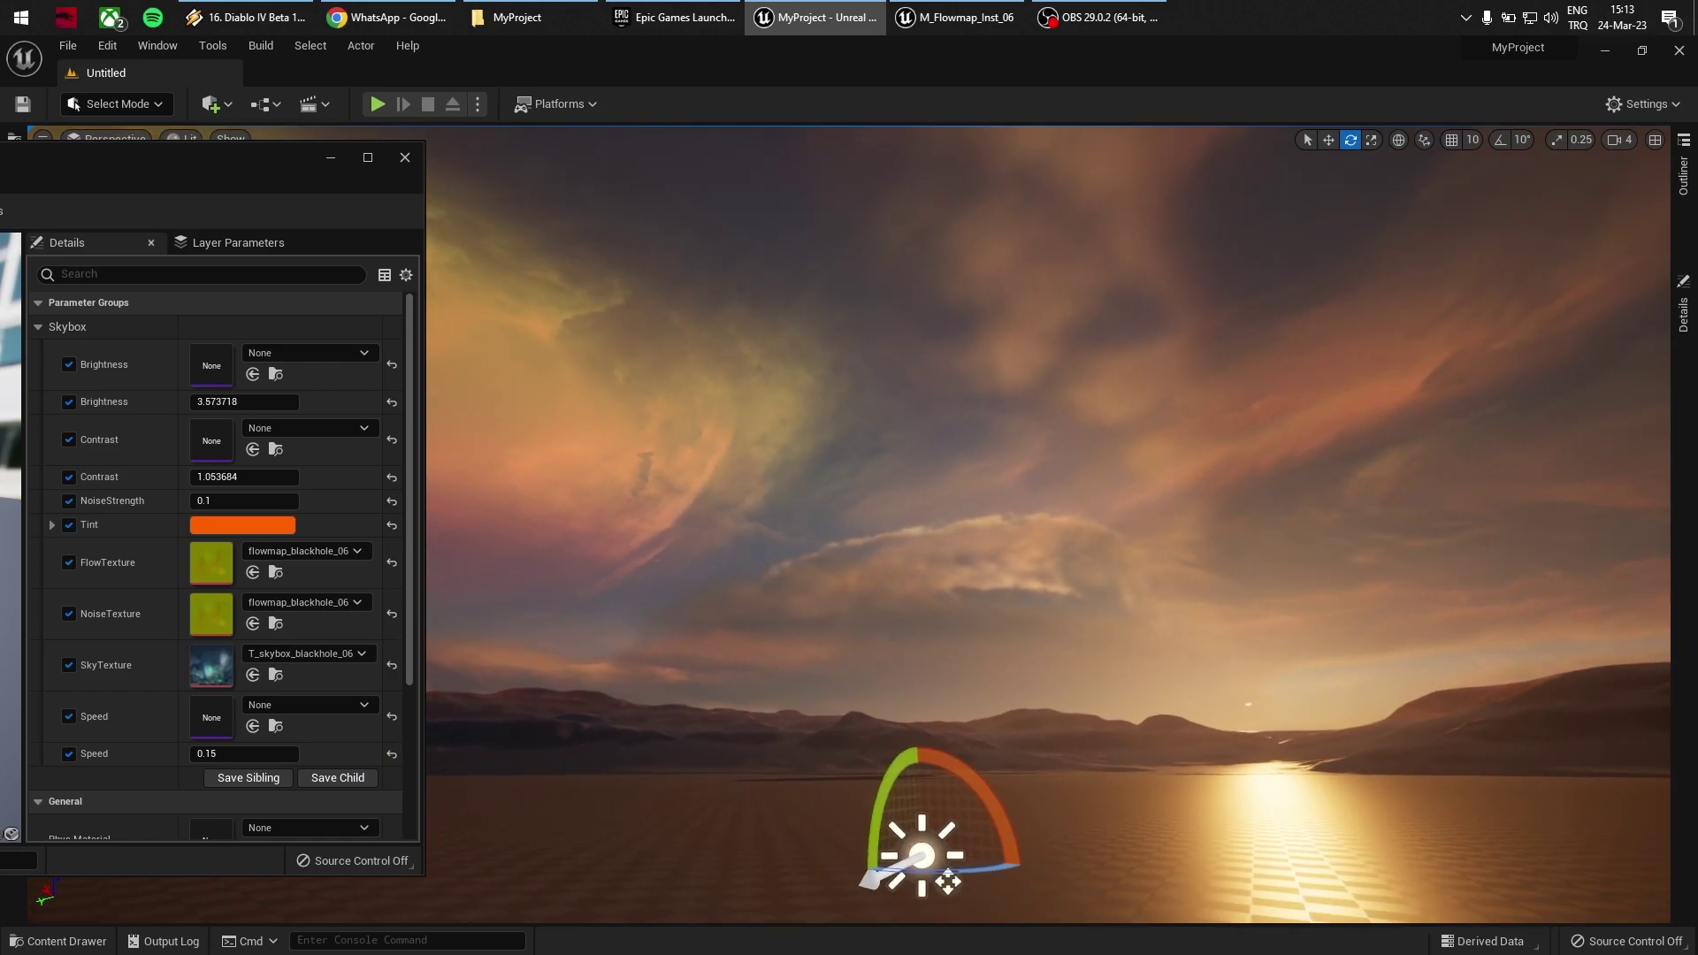
left_click_drag(890, 775, 893, 734)
Step: Set the instance's Tint to a pale blue with value about 0.88, Brightness to 6.696828 and Contrast to 1.463923
left_click(279, 528)
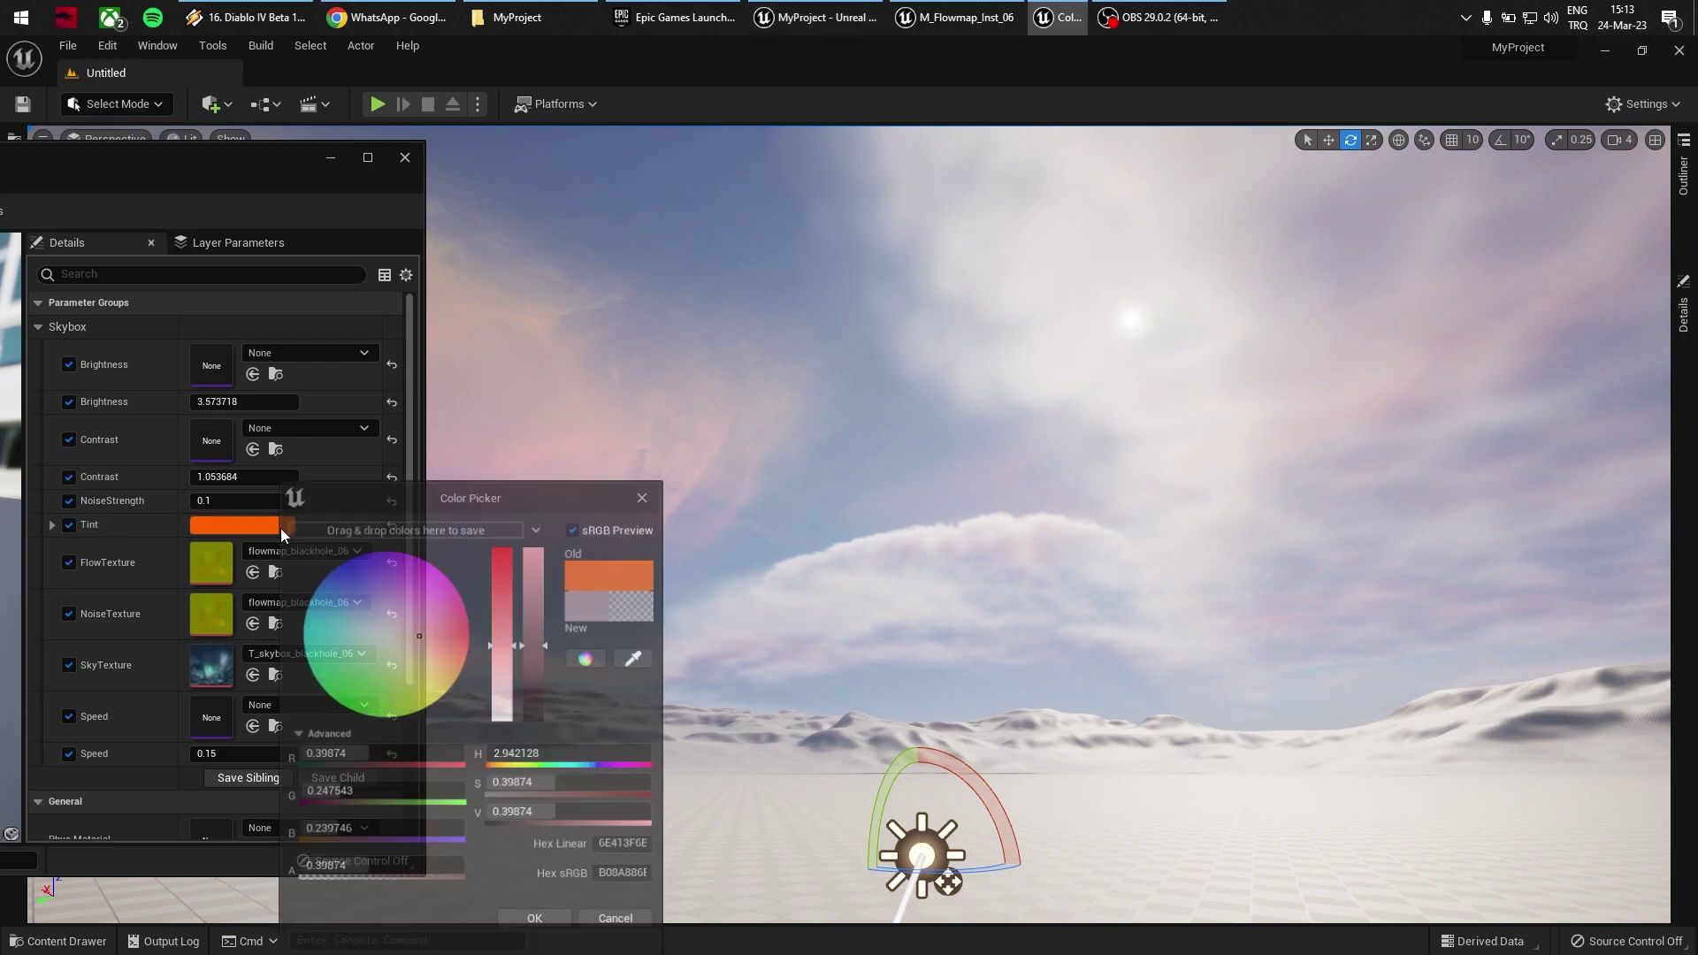
left_click(362, 633)
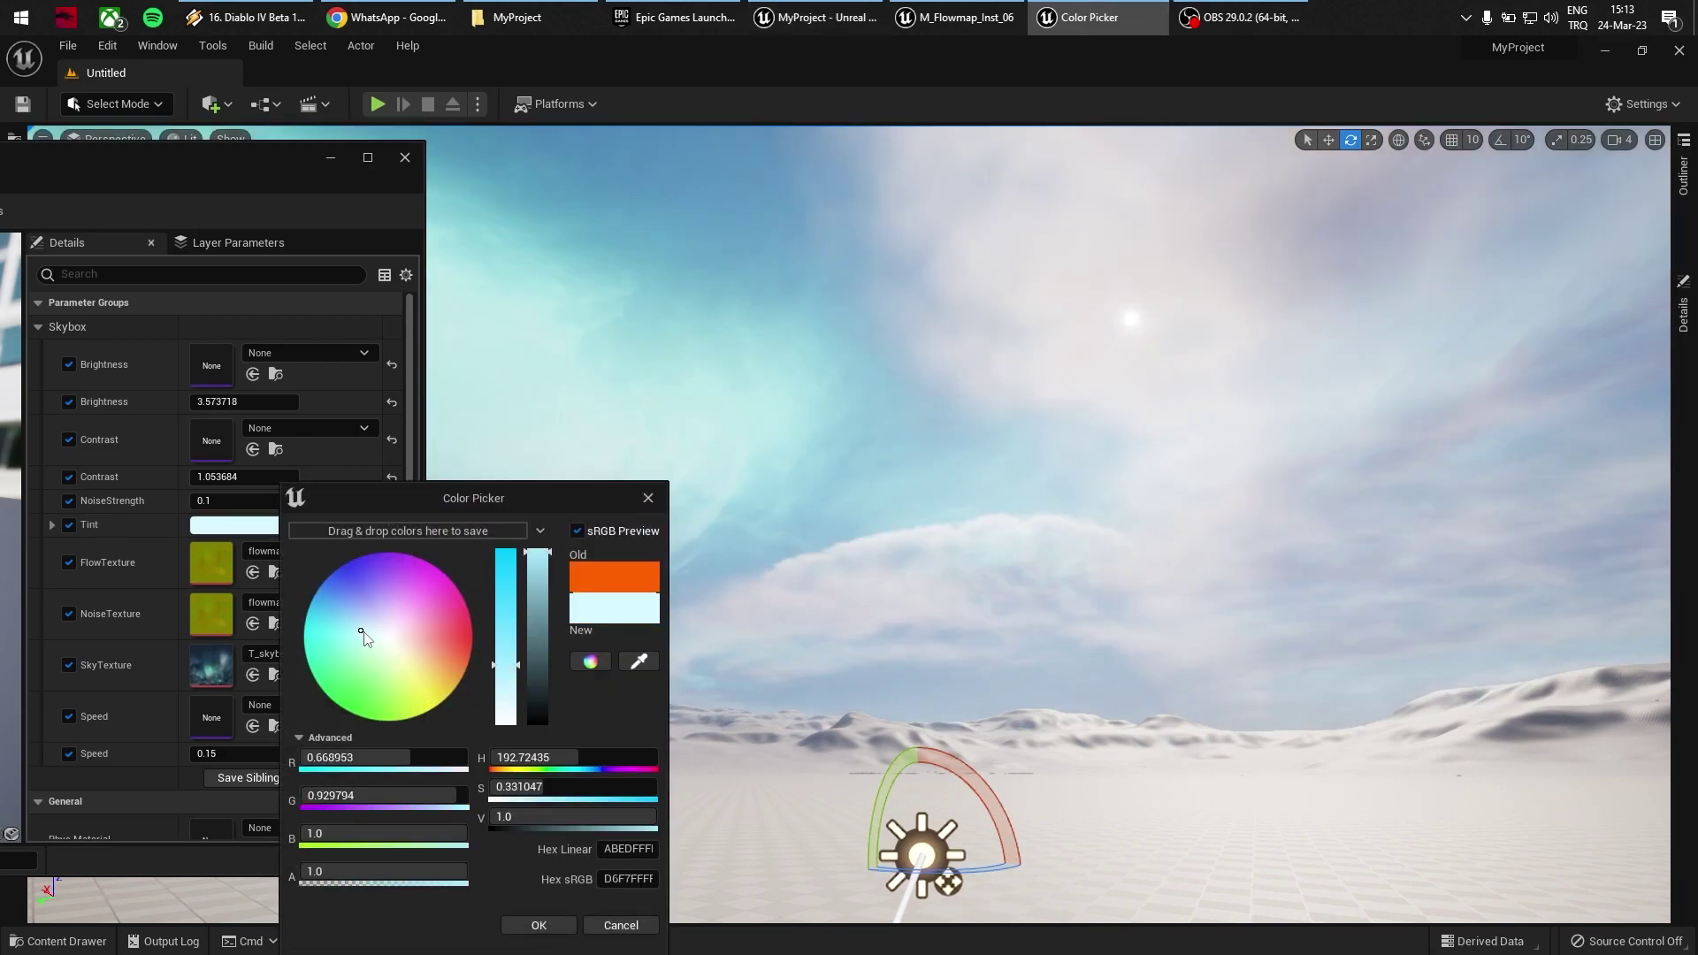
left_click_drag(503, 665, 505, 681)
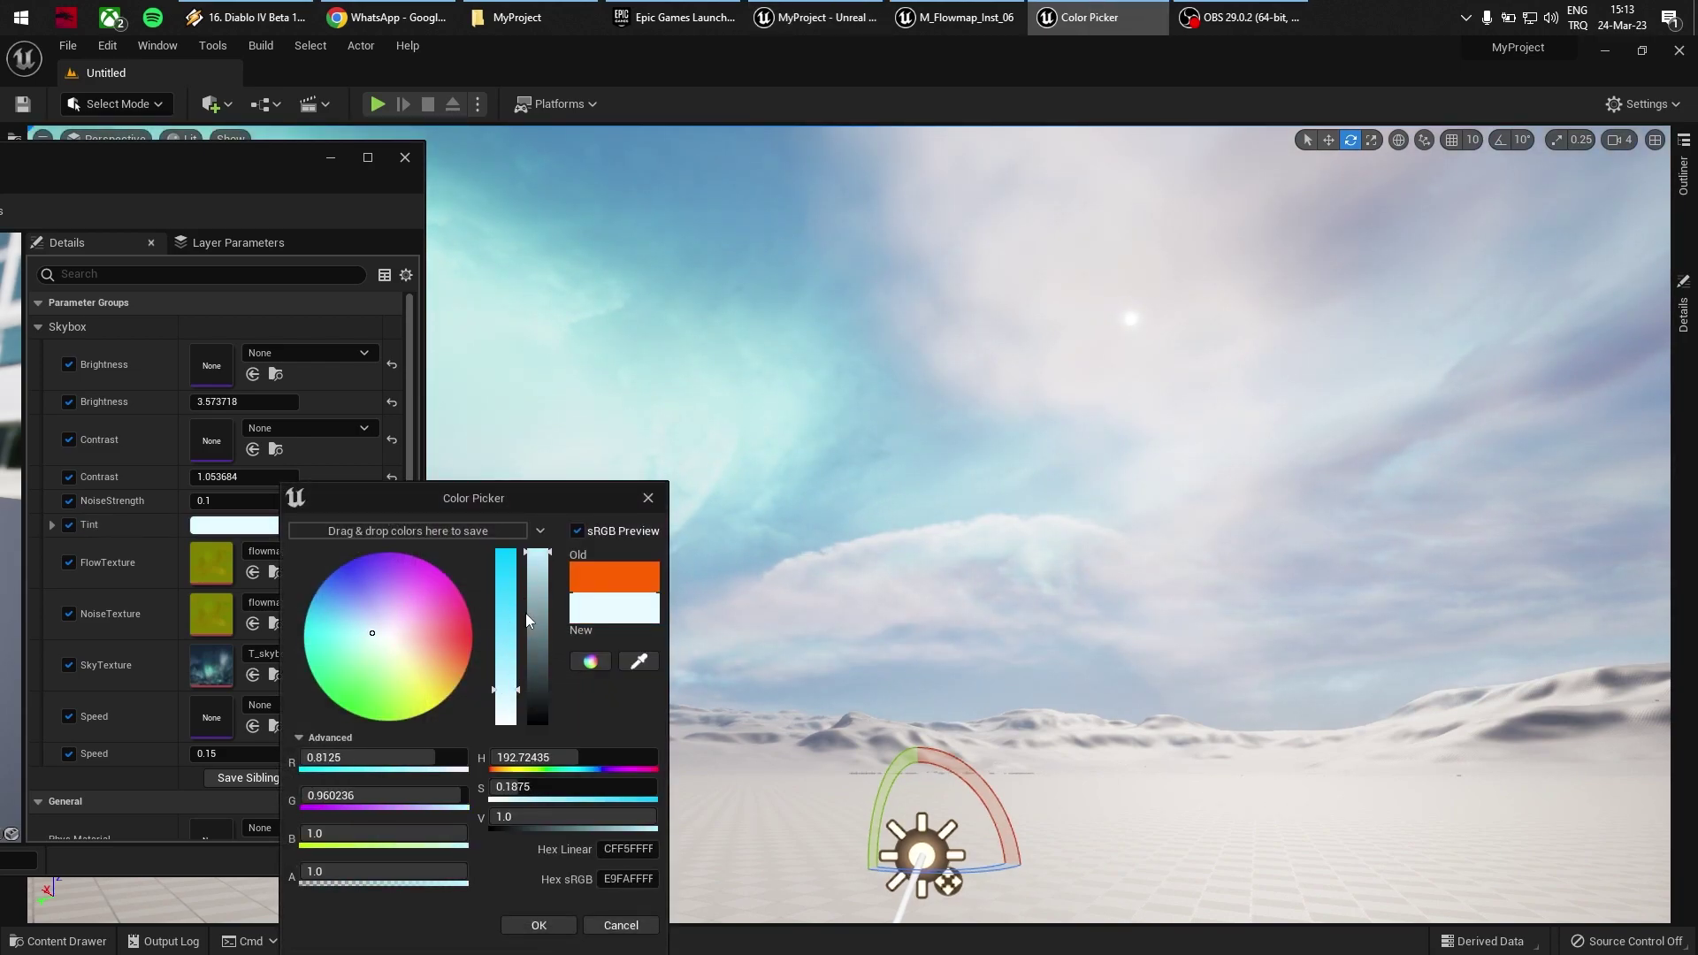
left_click(535, 570)
left_click(539, 925)
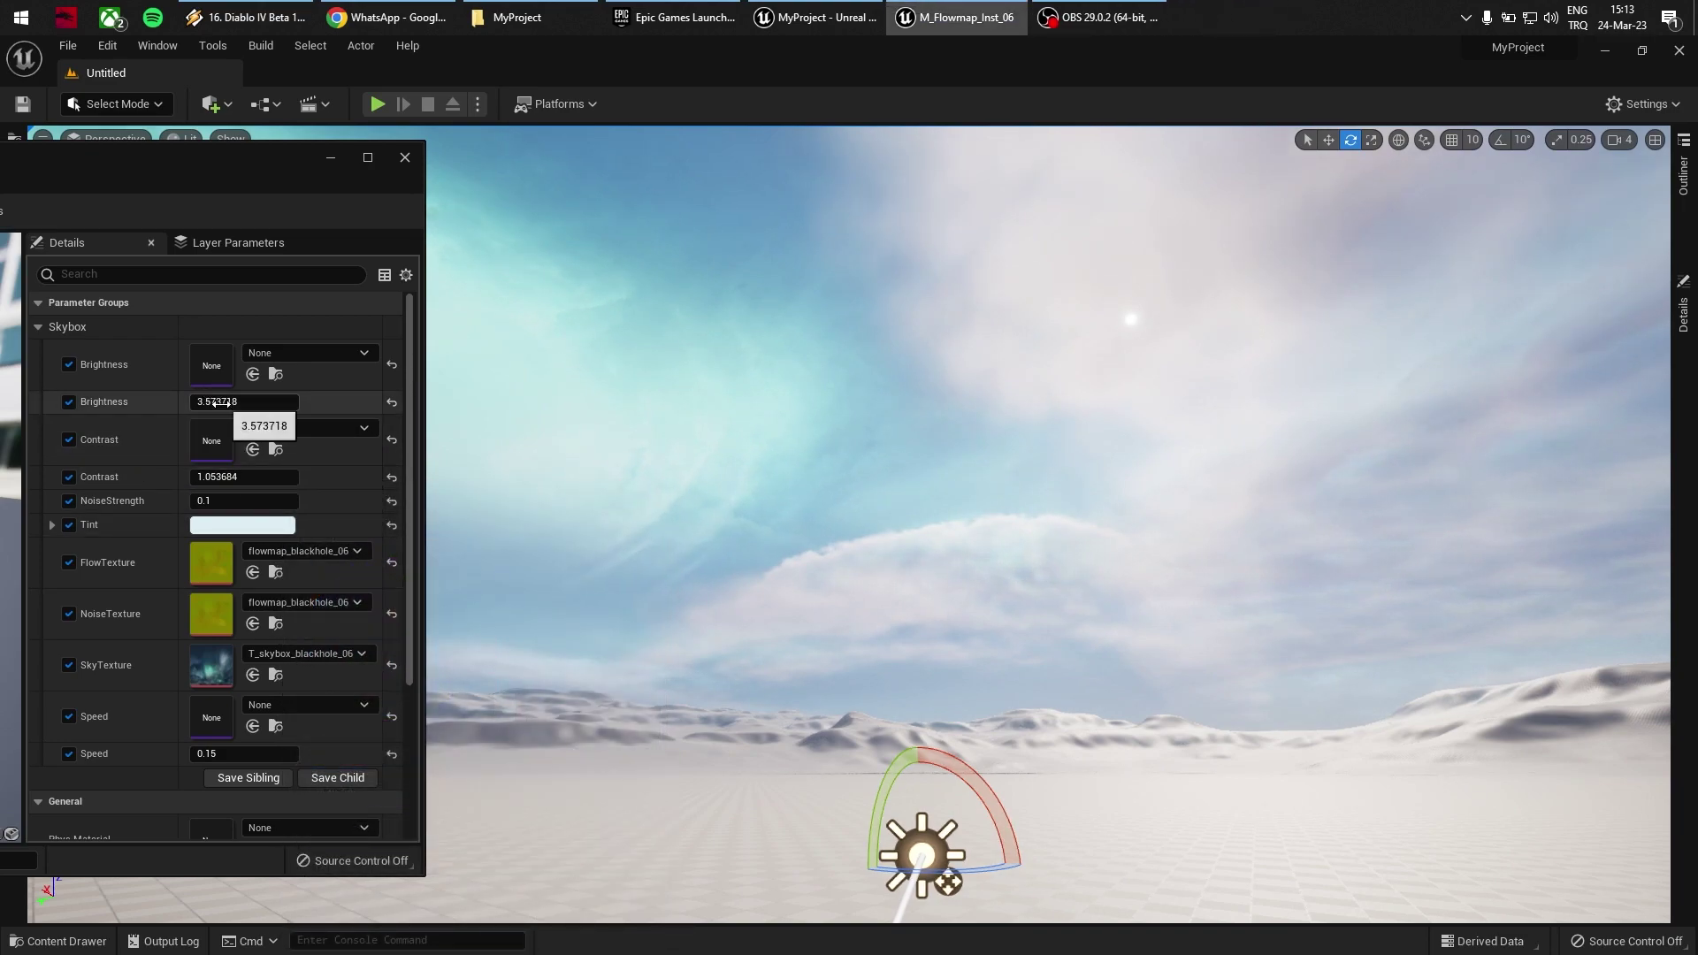
left_click_drag(244, 401, 327, 401)
left_click_drag(219, 477, 271, 477)
Step: Rotate the DirectionalLight so the sun sits just above the hills at sunset
left_click_drag(880, 791, 882, 785)
mouse_move(980, 893)
left_mouse_down()
mouse_move(825, 889)
mouse_move(1015, 898)
mouse_move(920, 869)
mouse_move(837, 868)
mouse_move(834, 883)
mouse_move(1000, 893)
left_mouse_up()
left_click_drag(843, 827, 831, 880)
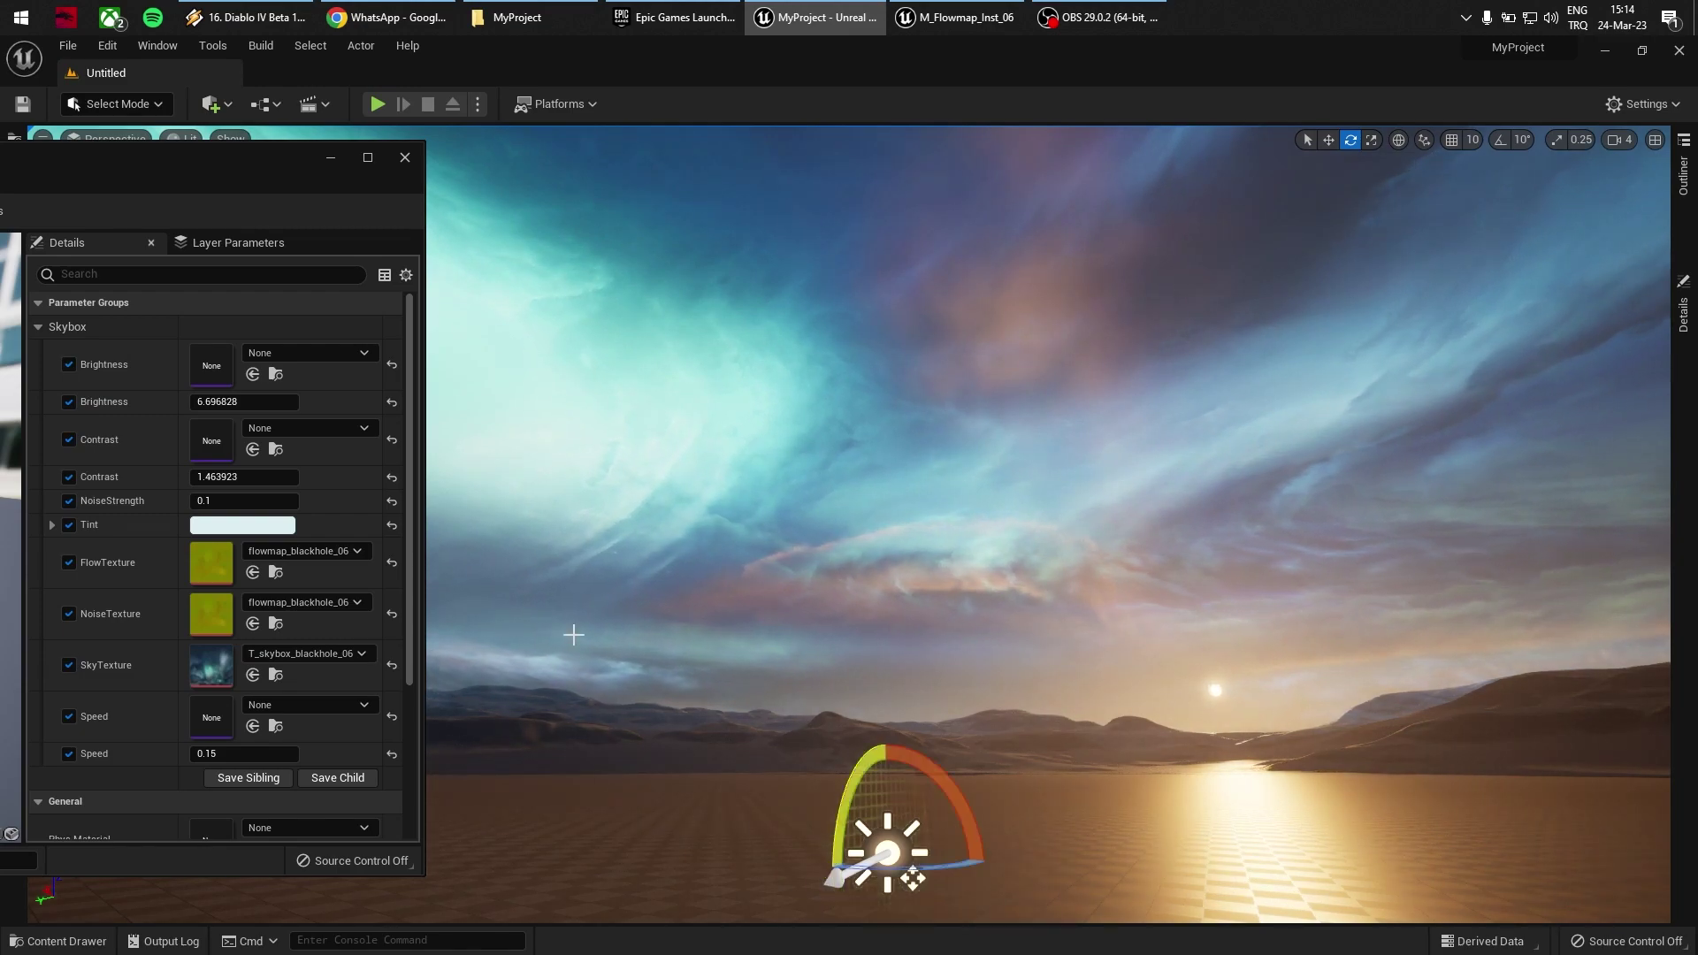
Step: Set the instance's Tint to a red-orange, Contrast to 0.99207 and Brightness to 8.797441, and clear the viewport selection
left_click(242, 524)
mouse_move(305, 573)
left_mouse_down()
mouse_move(416, 649)
mouse_move(453, 650)
left_mouse_up()
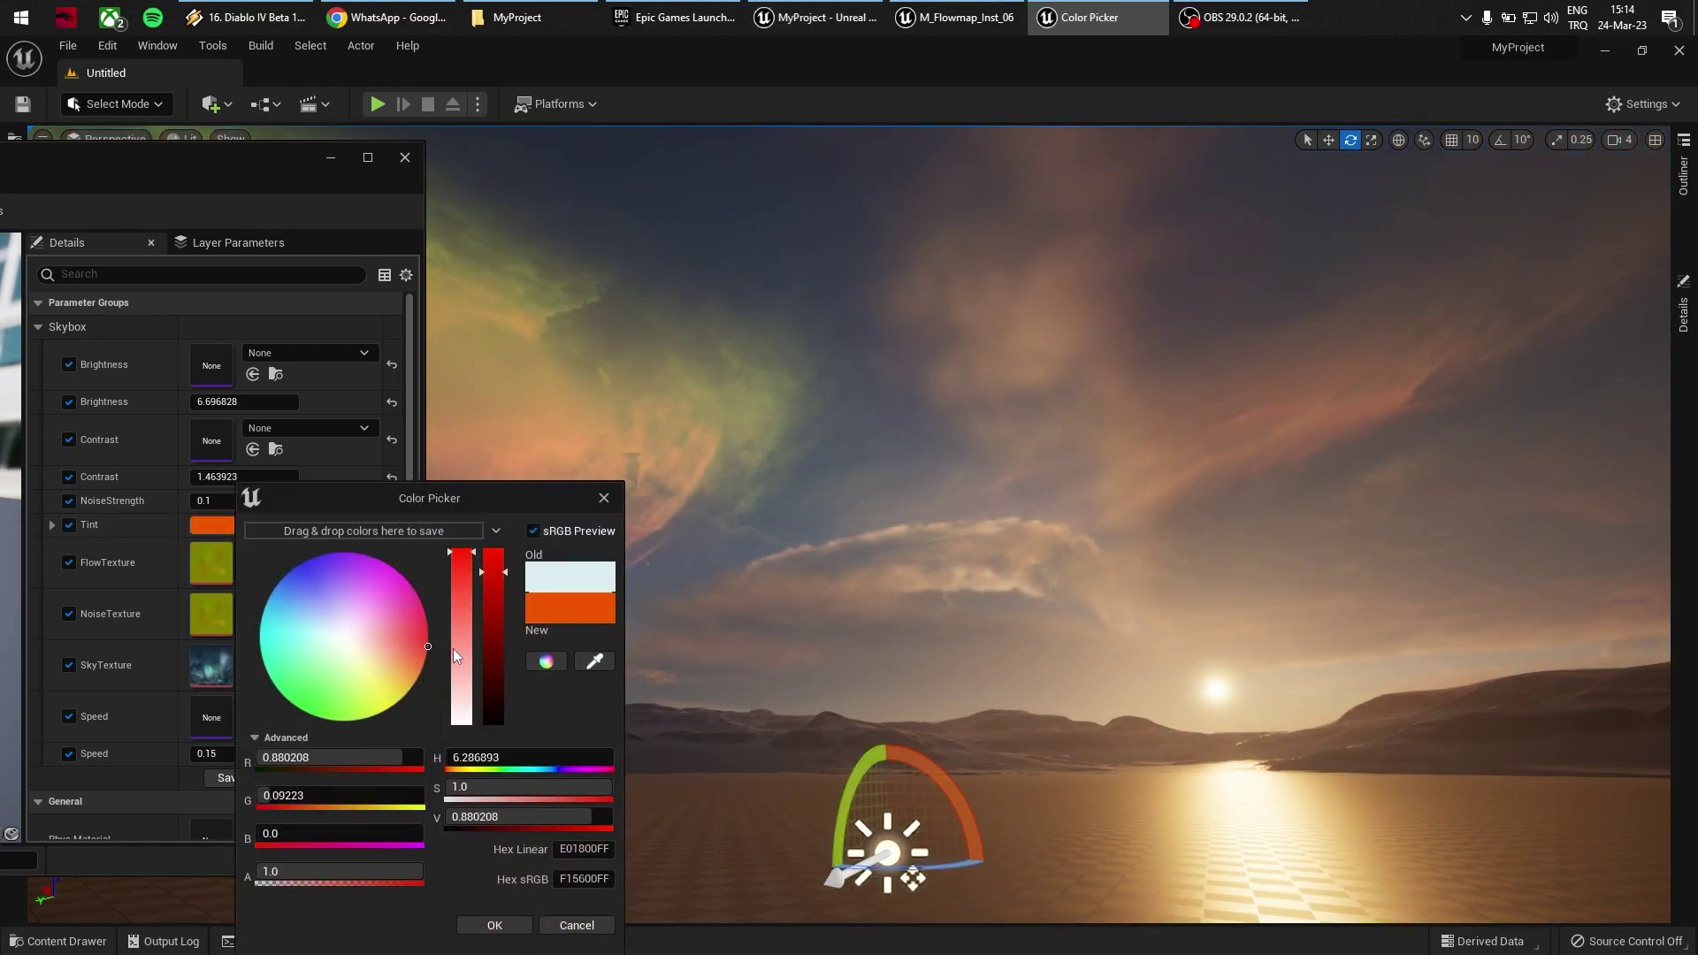
left_click(495, 925)
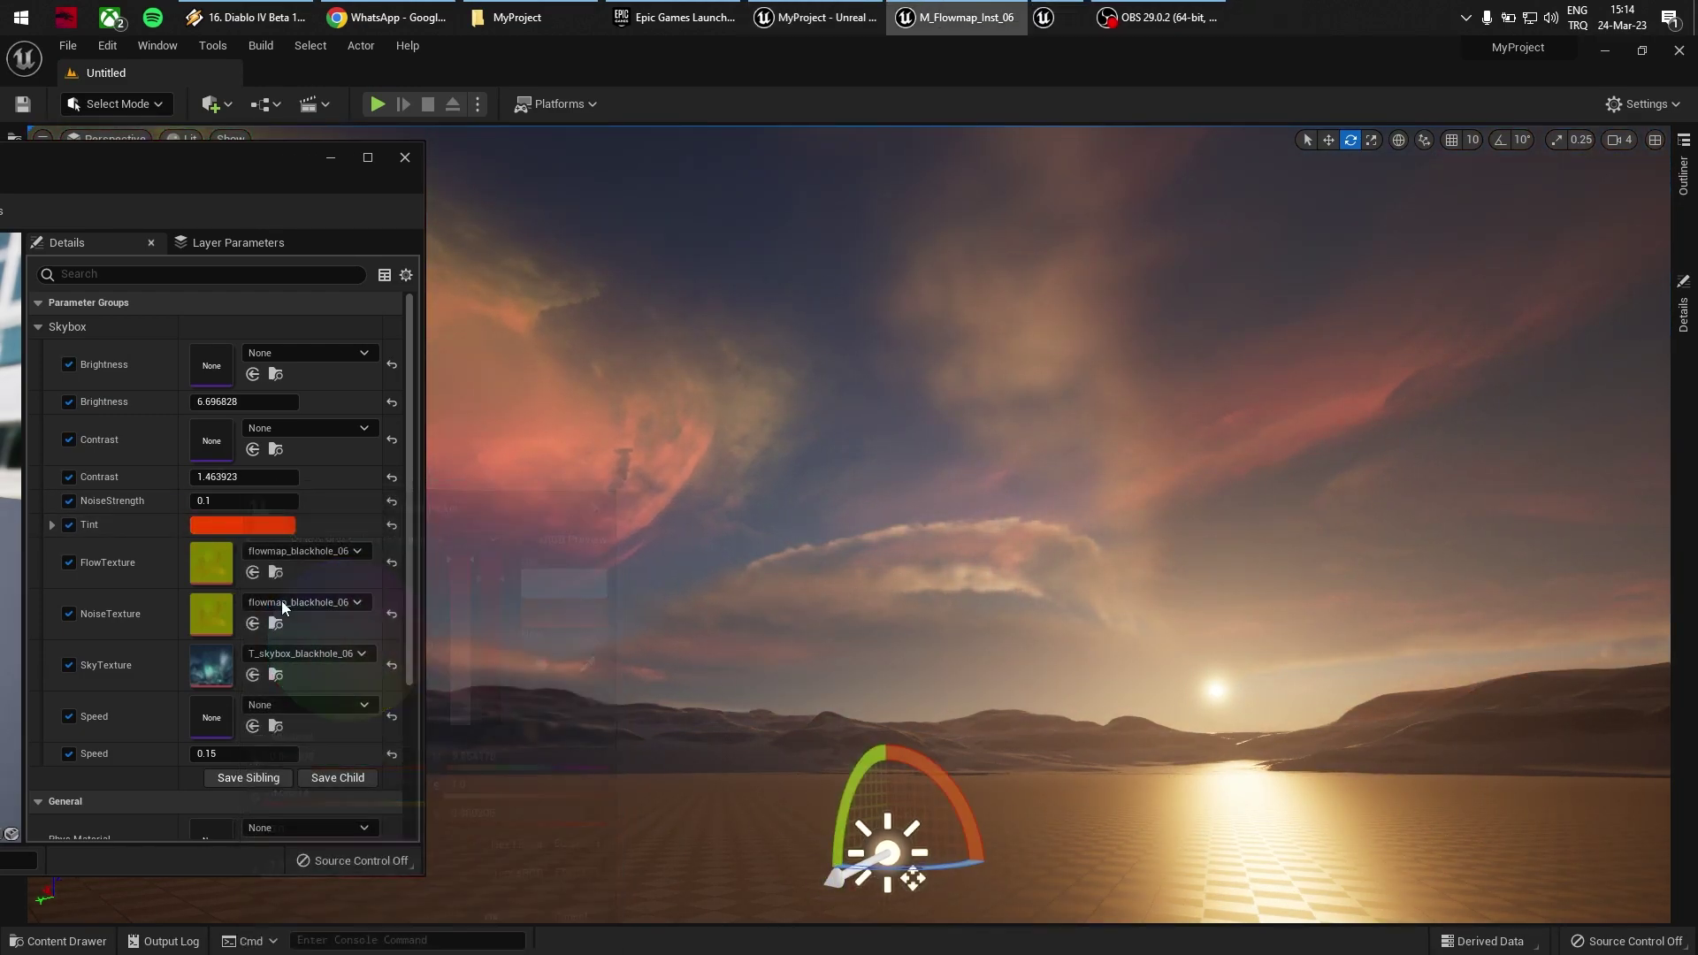
mouse_move(245, 477)
left_mouse_down()
mouse_move(258, 477)
mouse_move(212, 477)
left_mouse_up()
mouse_move(245, 401)
left_mouse_down()
mouse_move(274, 402)
mouse_move(252, 402)
left_mouse_up()
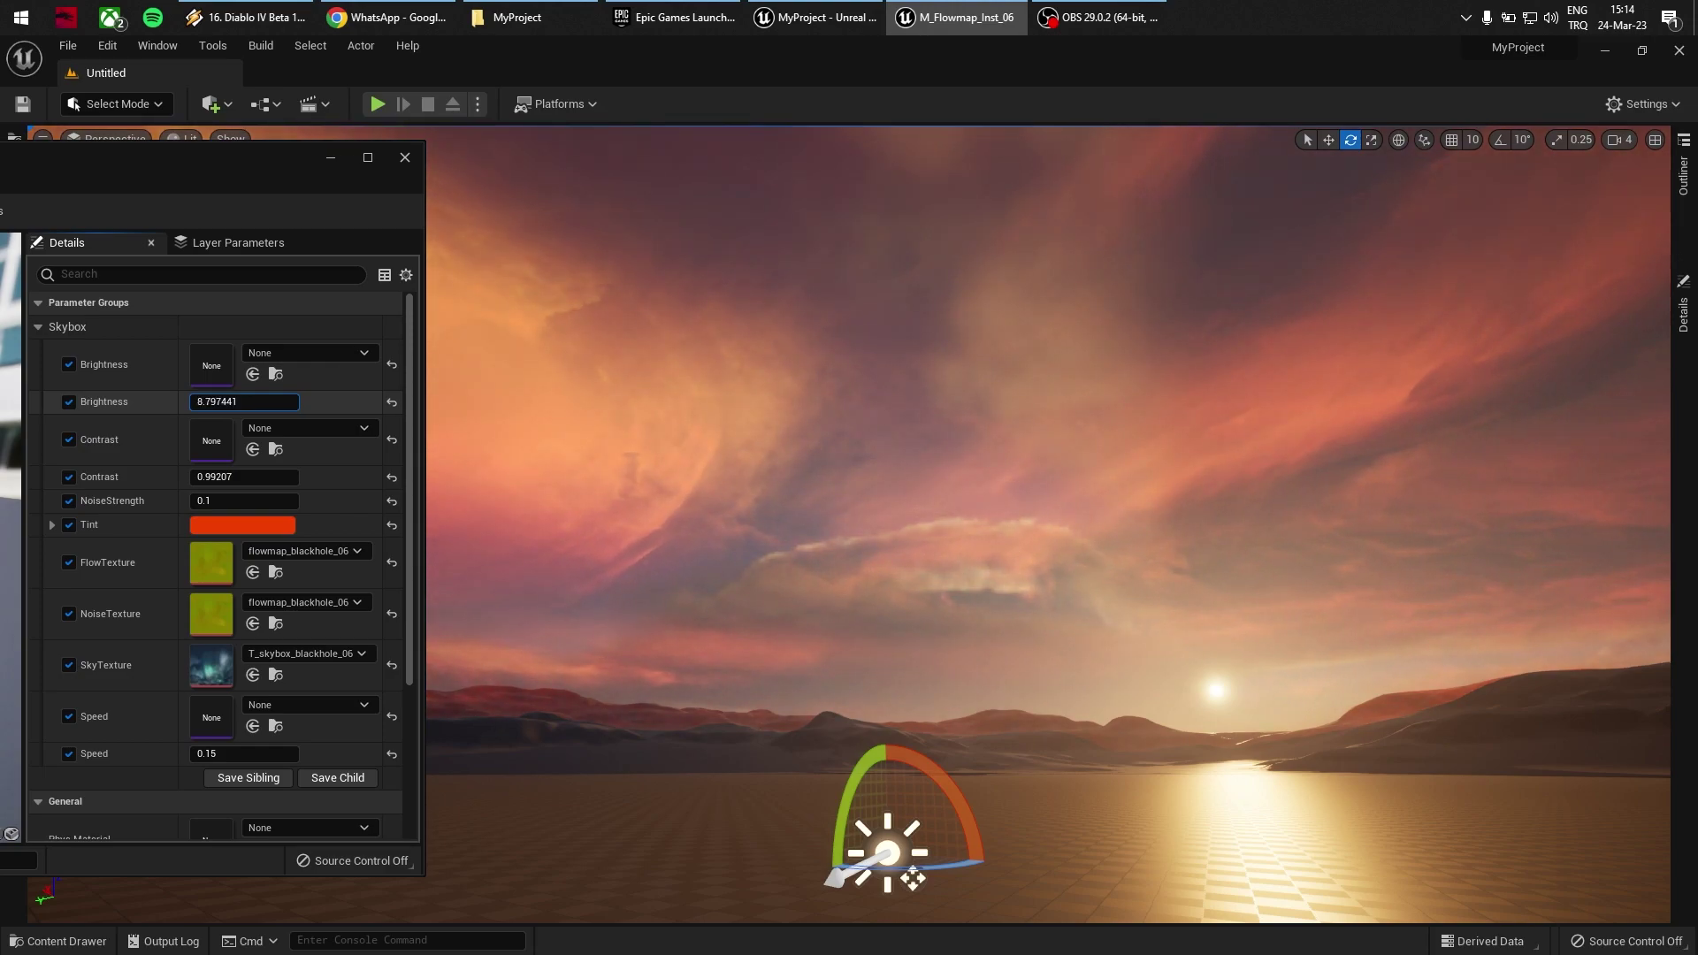
right_click_drag(619, 416, 708, 423)
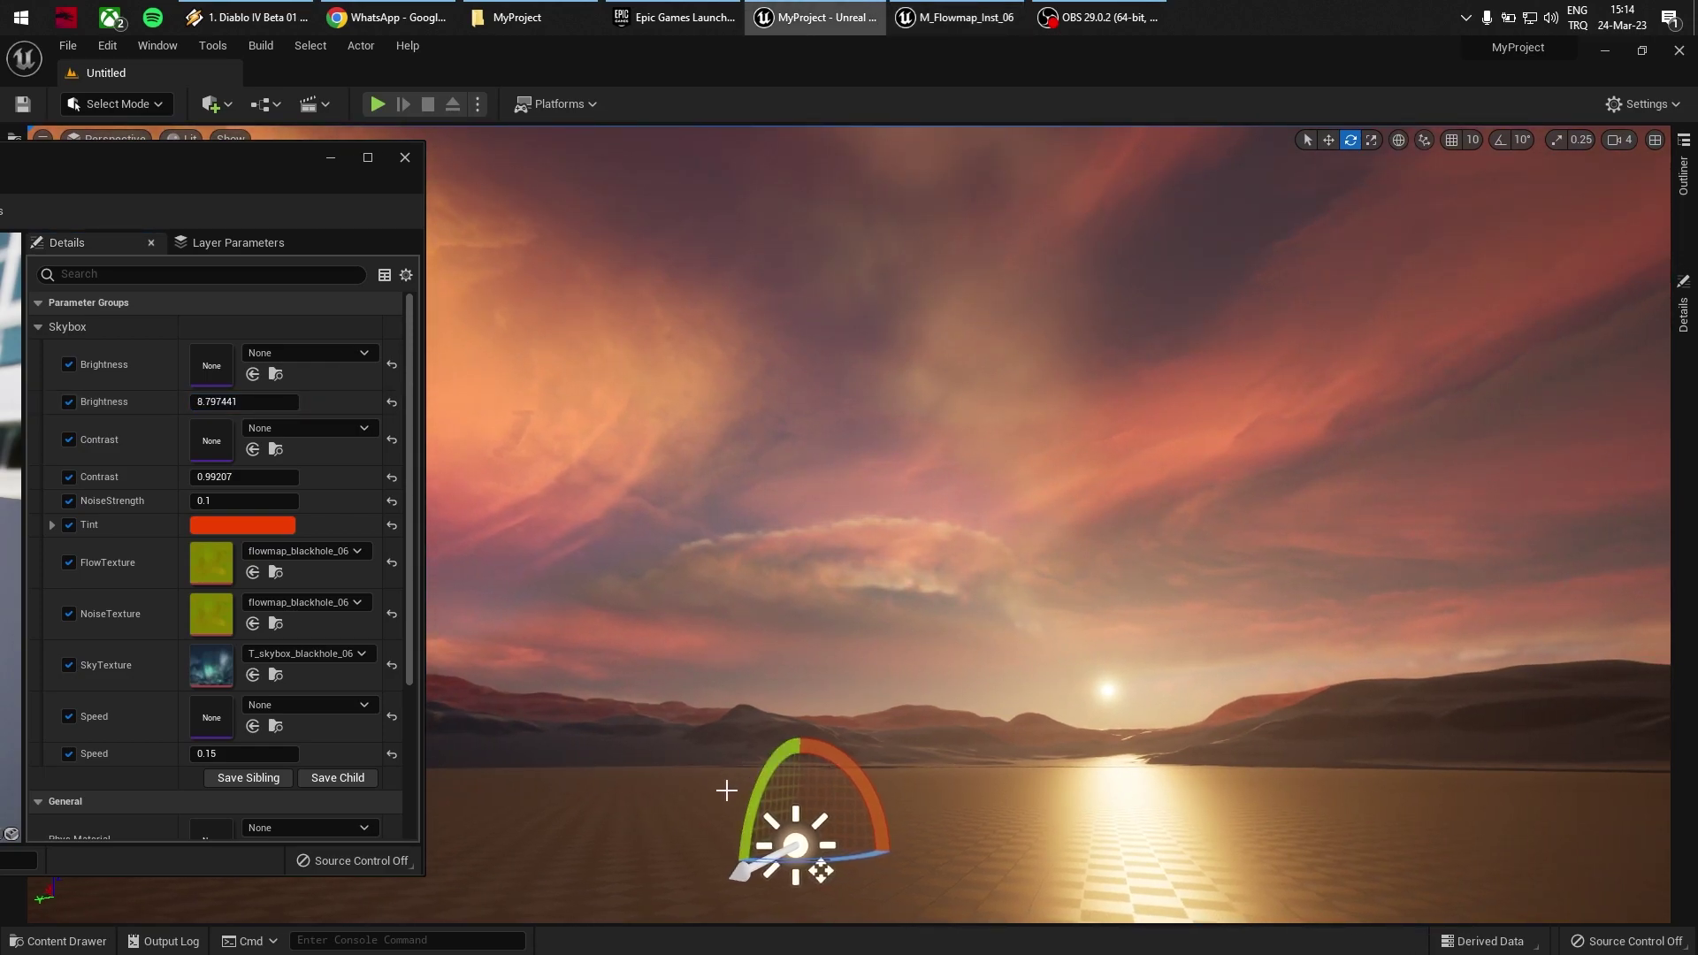
left_click(1244, 717)
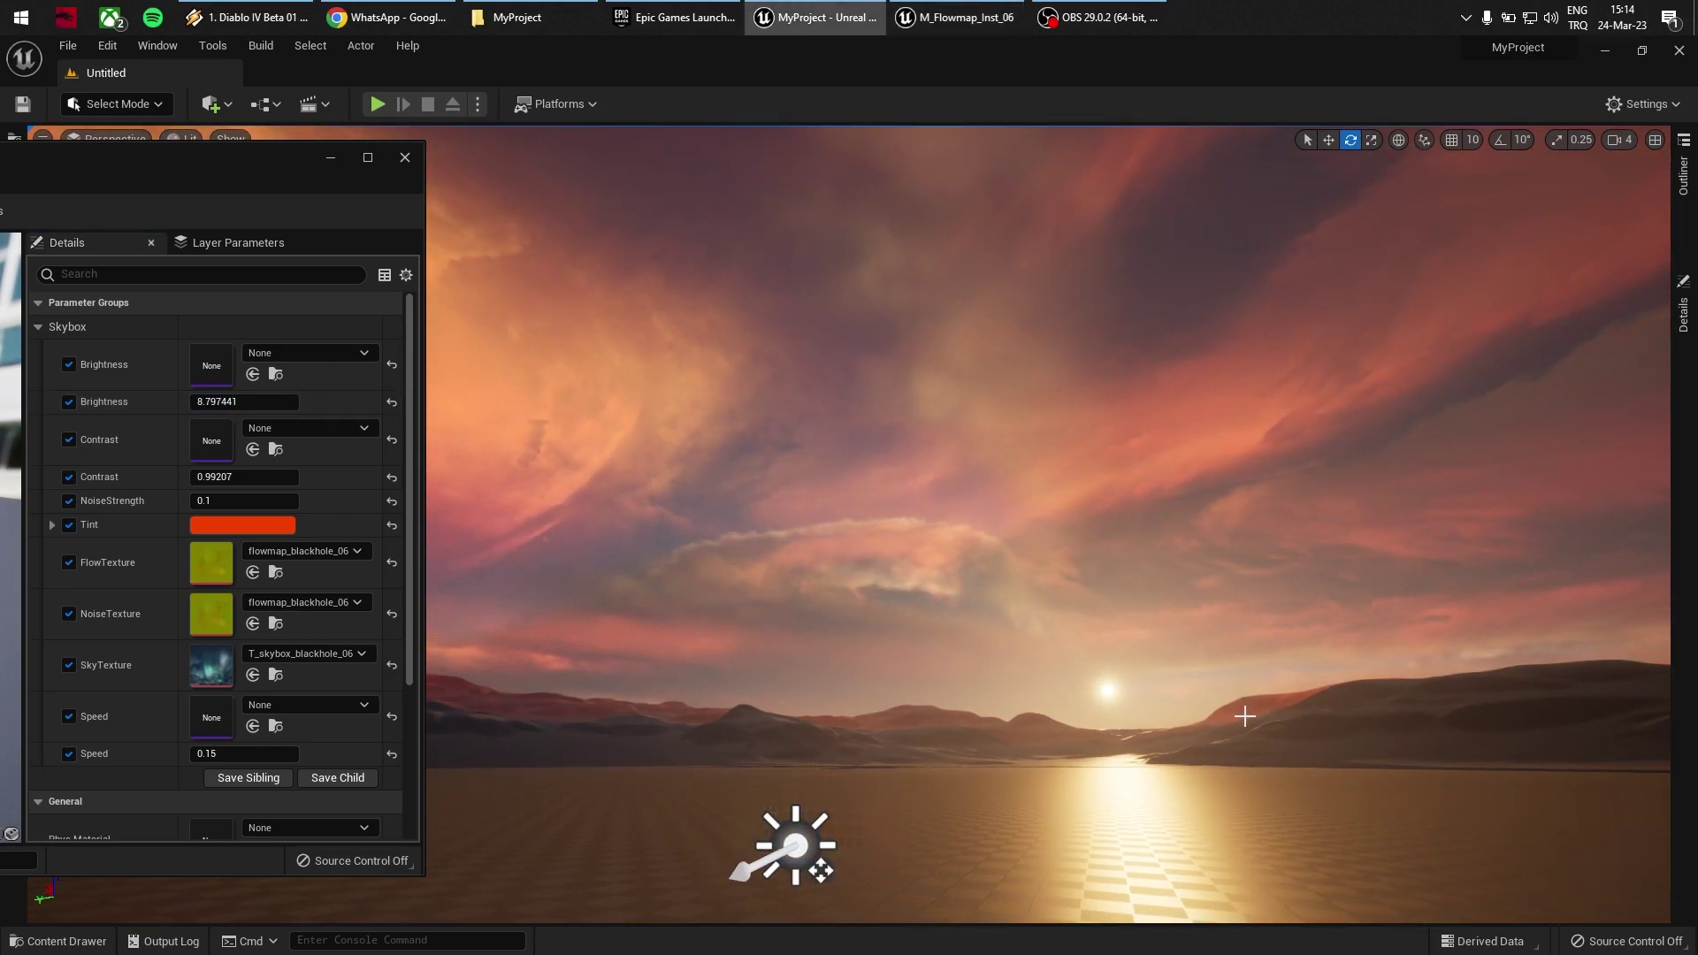